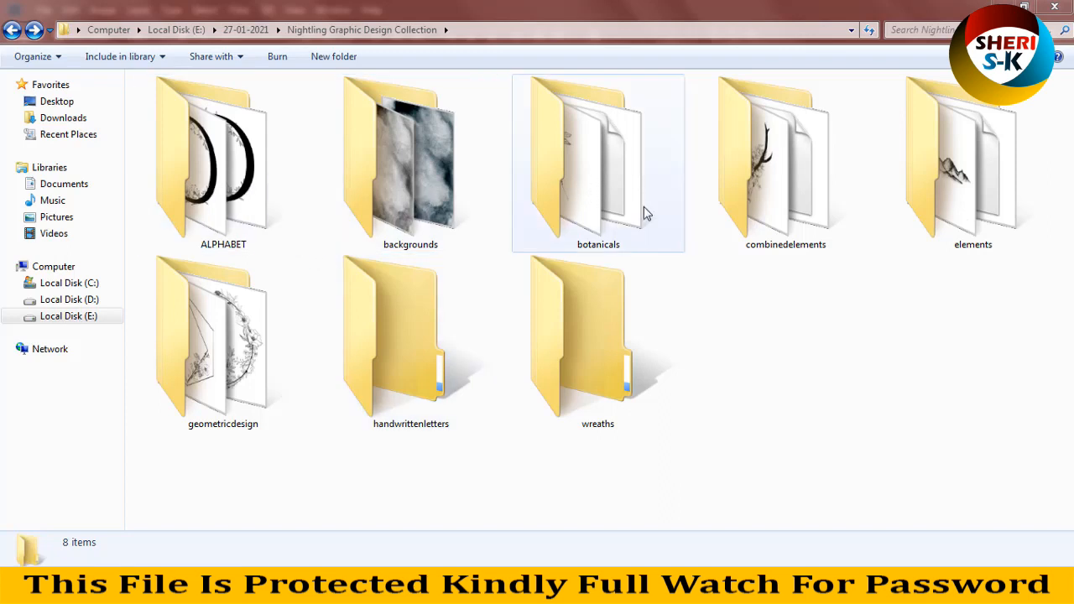
# Step: Open the ALPHABET folder and enlarge its files to large thumbnails
pyautogui.click(964, 185)
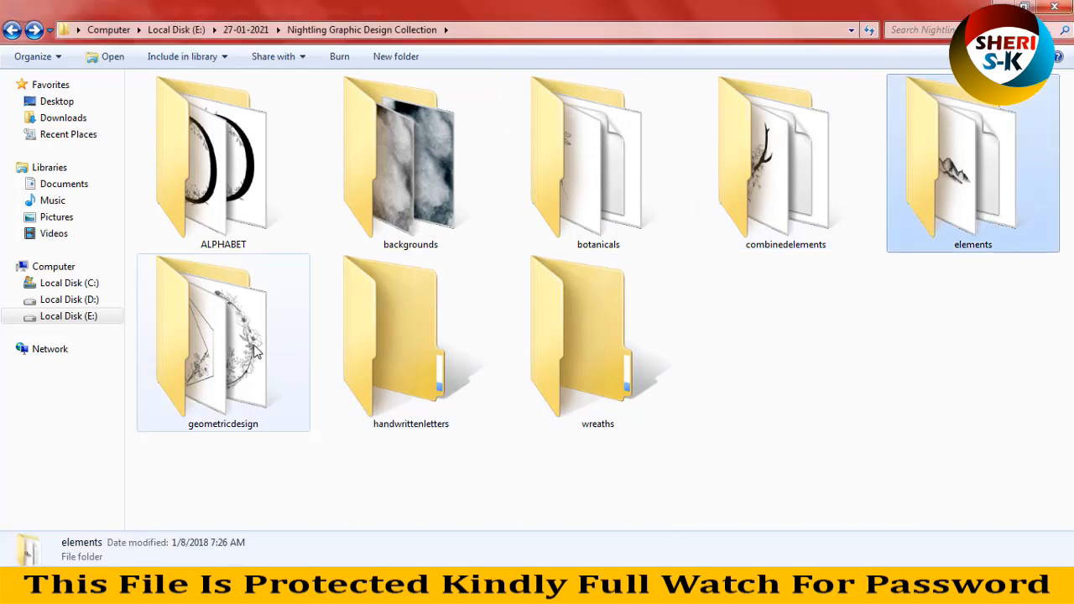
pyautogui.doubleClick(219, 168)
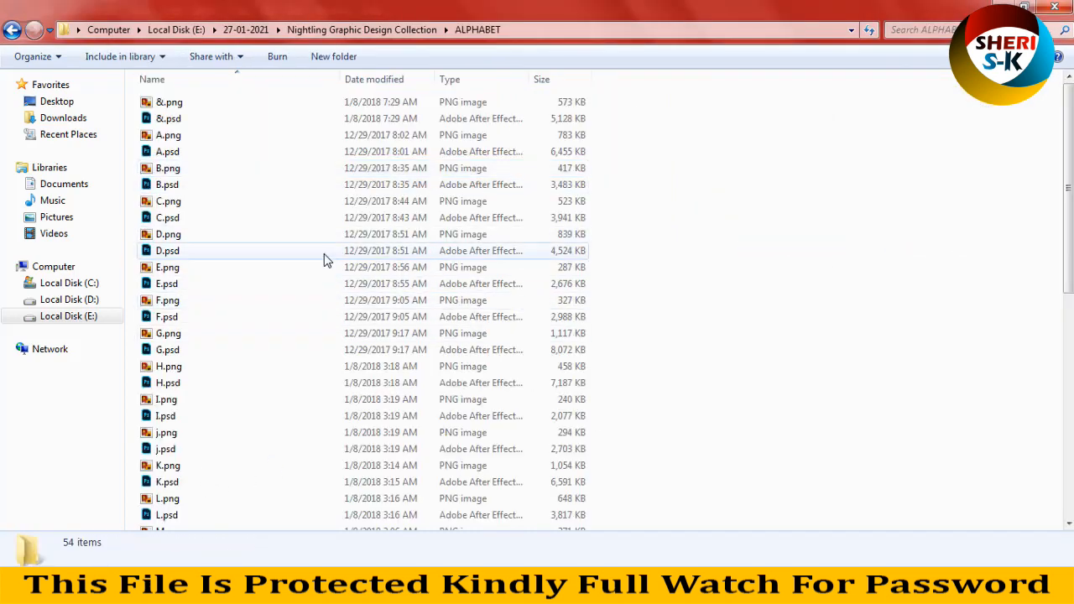
pyautogui.keyDown('ctrl'); pyautogui.scroll(6, 325, 260); pyautogui.keyUp('ctrl')
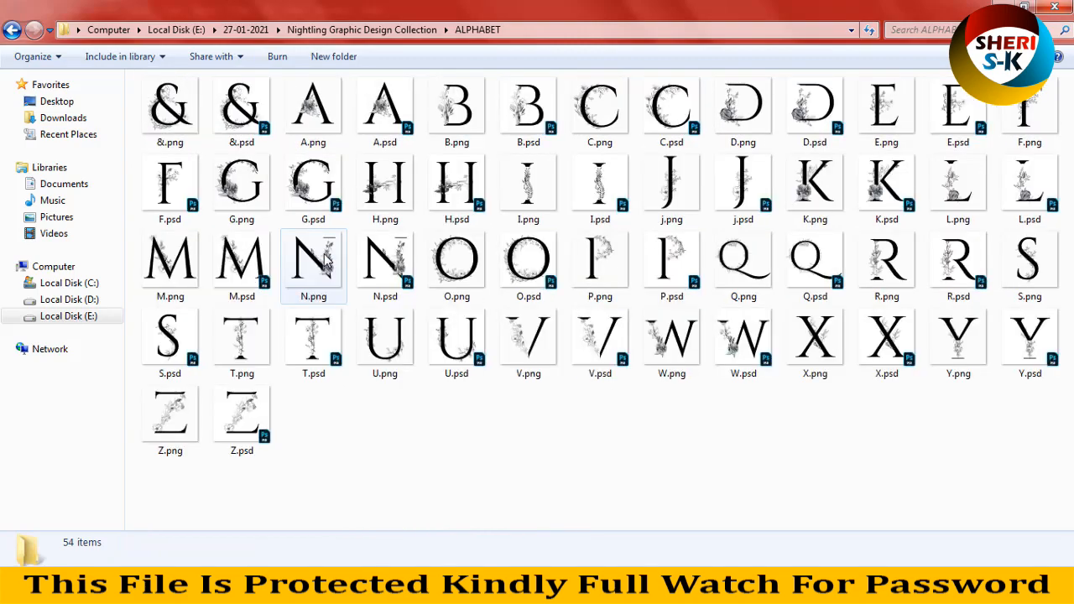
pyautogui.keyDown('ctrl'); pyautogui.scroll(3, 326, 260); pyautogui.keyUp('ctrl')
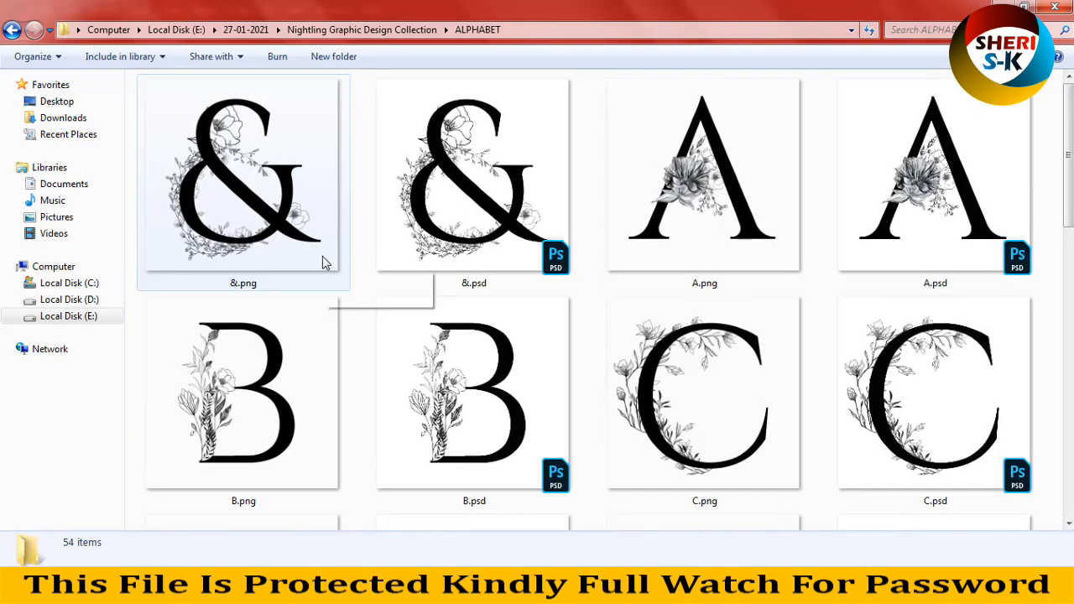
# Step: Preview the floral letter images from A.png through G.psd in the photo viewer and close it
pyautogui.doubleClick(651, 277)
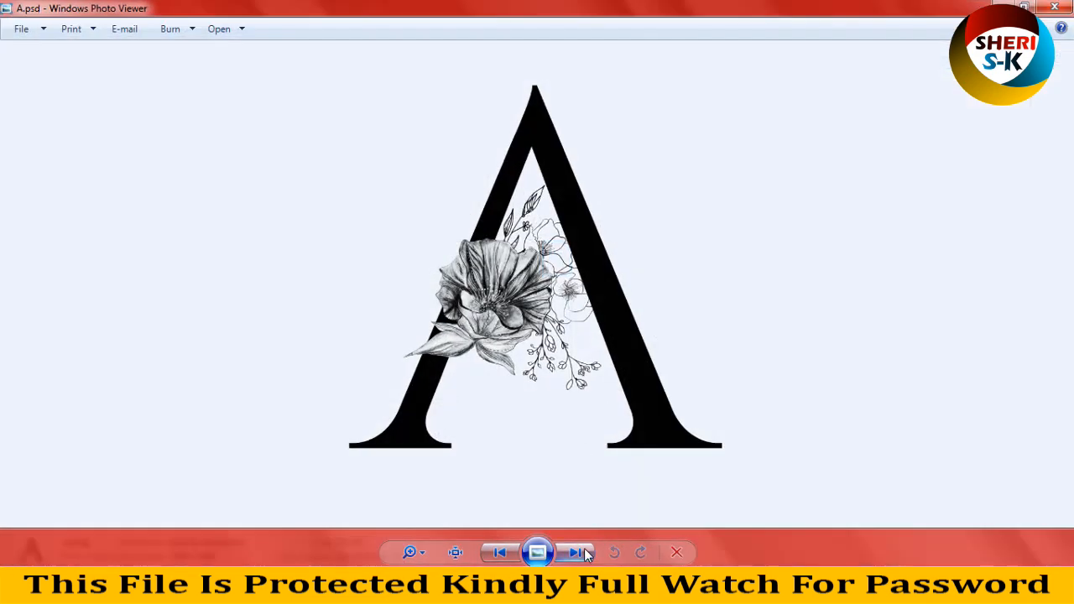
pyautogui.click(584, 550)
pyautogui.click(584, 550)
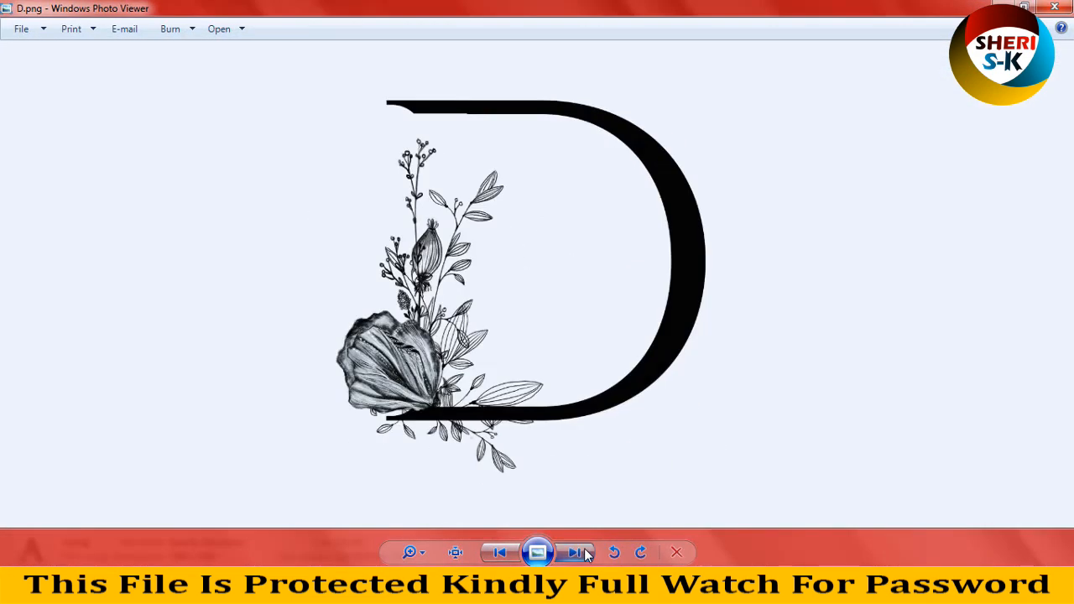
pyautogui.click(584, 552)
pyautogui.click(584, 552)
pyautogui.click(584, 552)
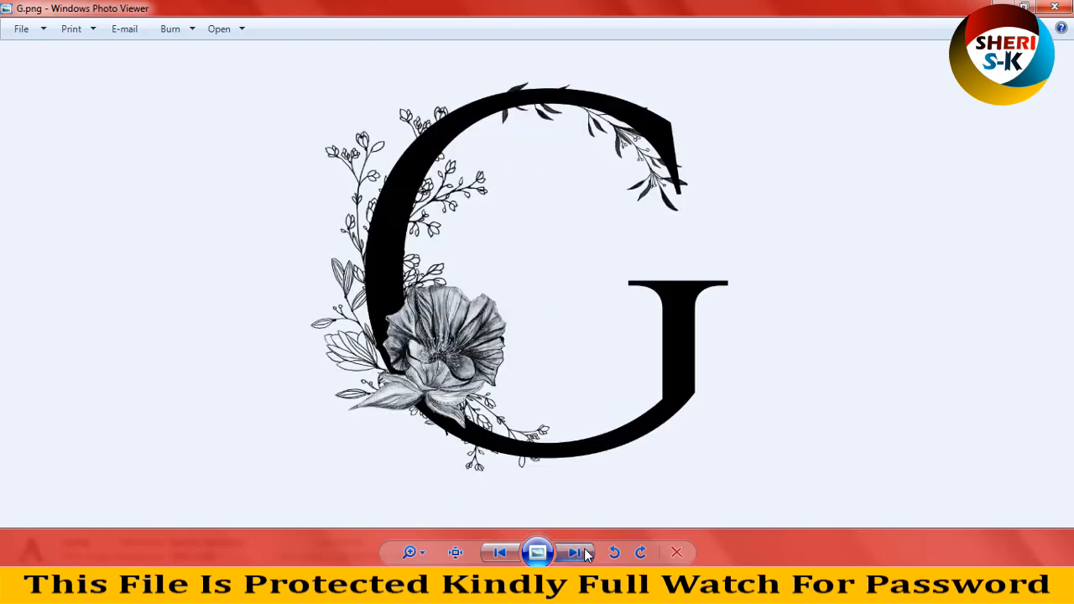
pyautogui.click(1055, 8)
# Step: Look over the remaining letter files in the ALPHABET folder, reduce the thumbnail size, and select A.psd
pyautogui.scroll(-10, 587, 329)
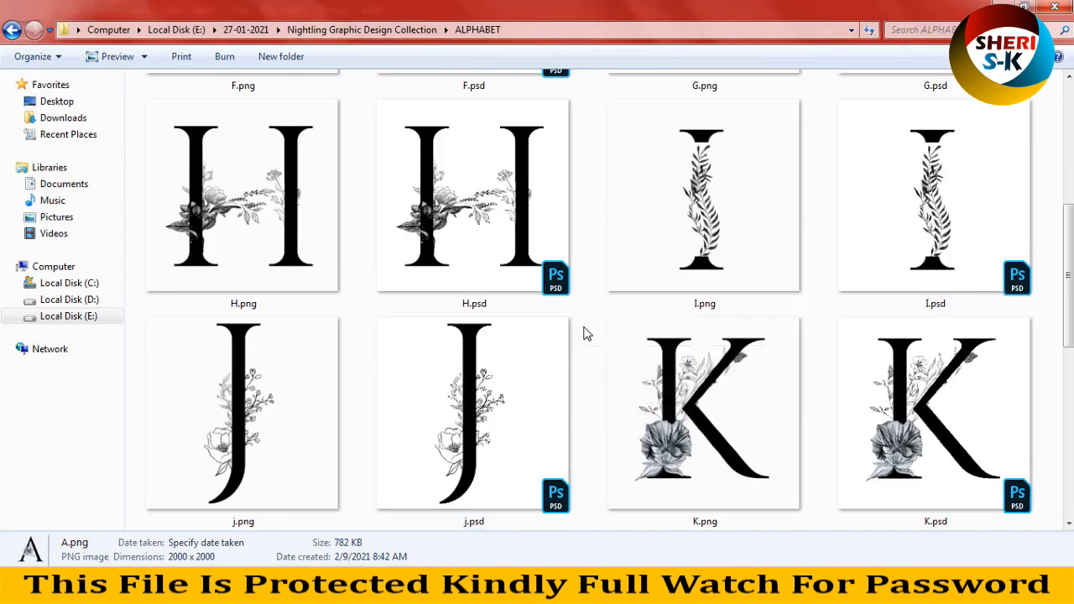
pyautogui.keyDown('ctrl'); pyautogui.scroll(-1, 586, 333); pyautogui.keyUp('ctrl')
pyautogui.keyDown('ctrl'); pyautogui.scroll(-1, 585, 333); pyautogui.keyUp('ctrl')
pyautogui.scroll(10, 587, 330)
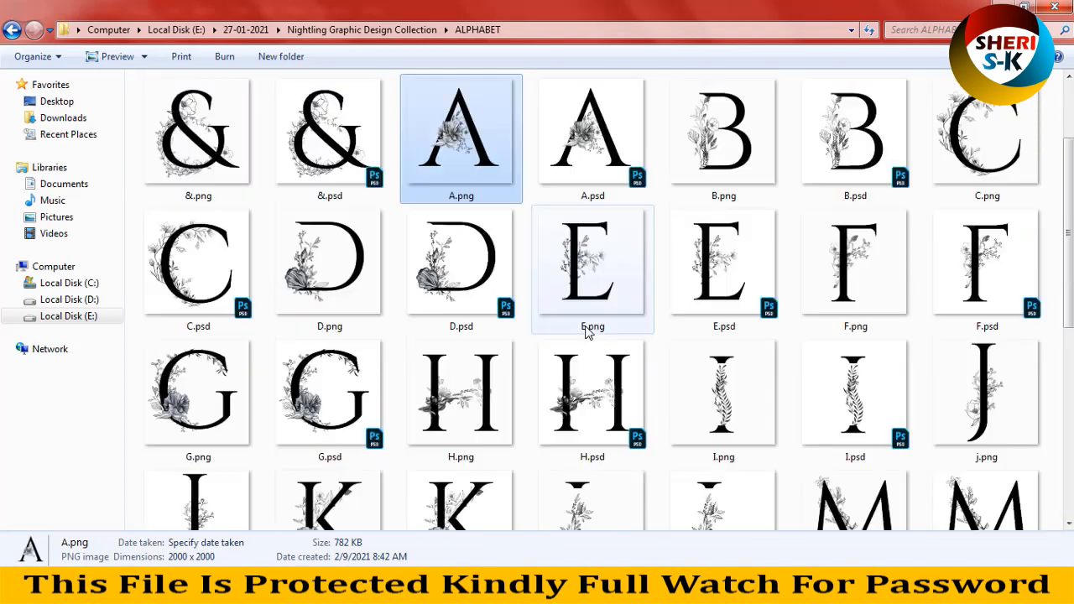
pyautogui.click(646, 163)
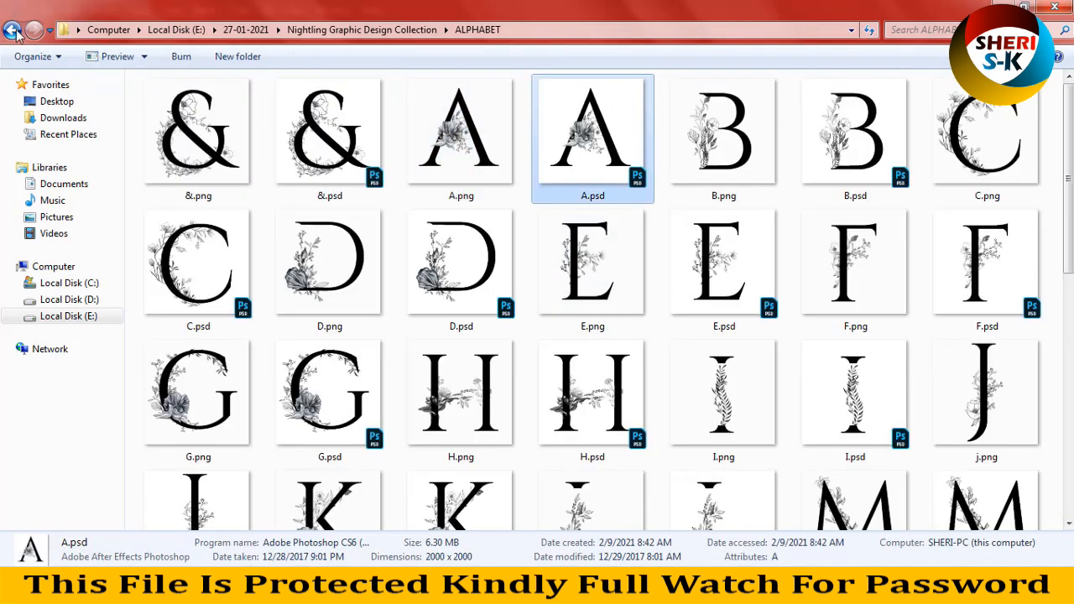
# Step: Look over the images in the backgrounds folder and return to the collection folder
pyautogui.click(11, 30)
pyautogui.doubleClick(435, 189)
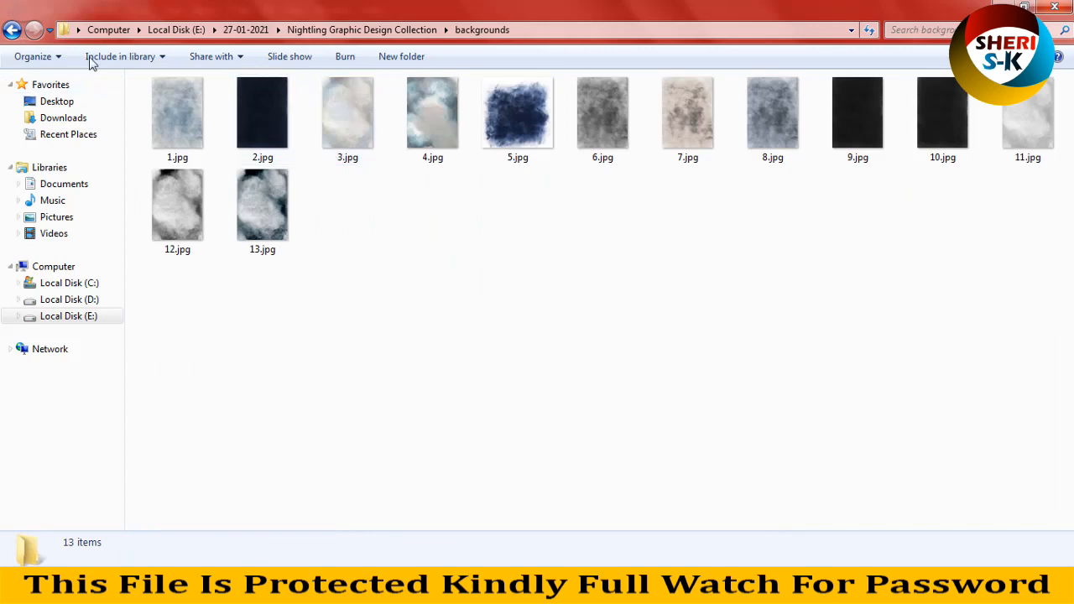
pyautogui.click(12, 31)
# Step: Open the botanicals folder and delete its .DS_Store file
pyautogui.doubleClick(589, 158)
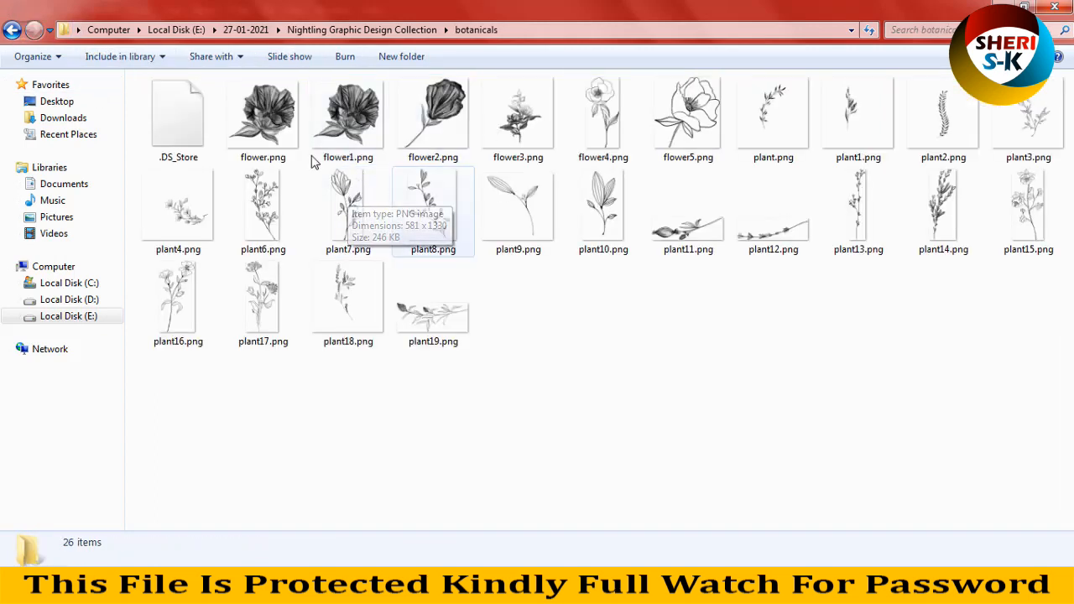
pyautogui.click(181, 143)
pyautogui.press('Delete')
pyautogui.press('Return')
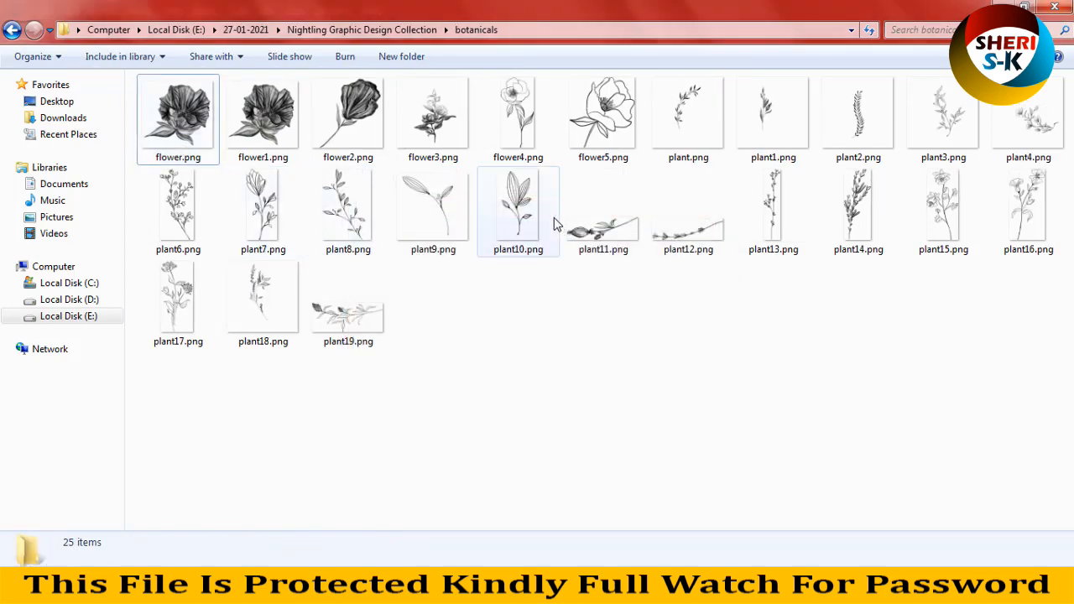
# Step: Preview the botanical flower images from flower.png through flower4.png and return to the collection folder
pyautogui.click(242, 138)
pyautogui.doubleClick(165, 134)
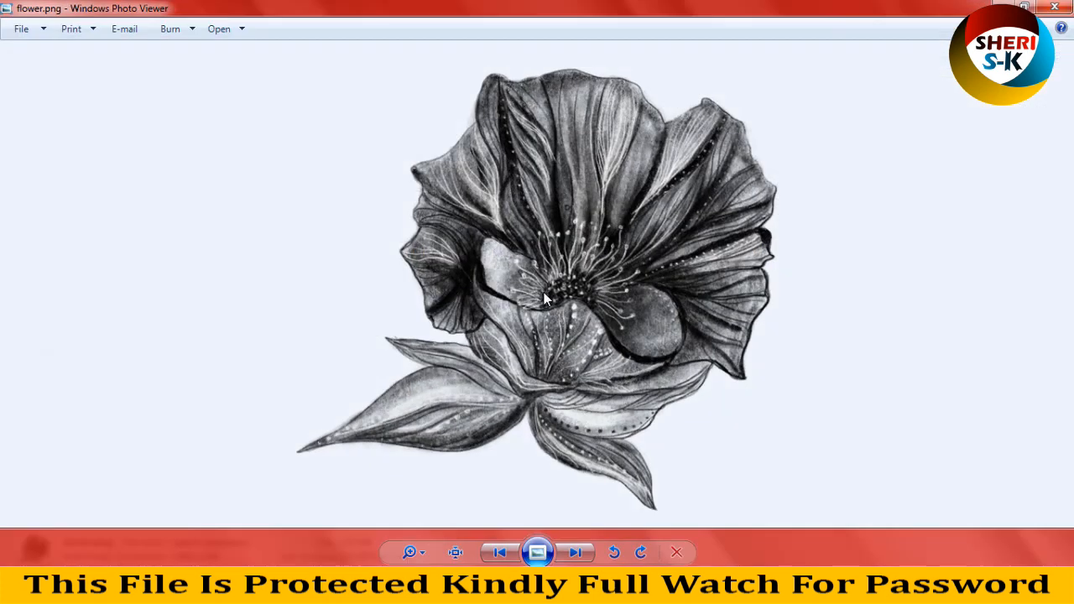
pyautogui.click(574, 545)
pyautogui.click(574, 545)
pyautogui.click(574, 544)
pyautogui.click(573, 545)
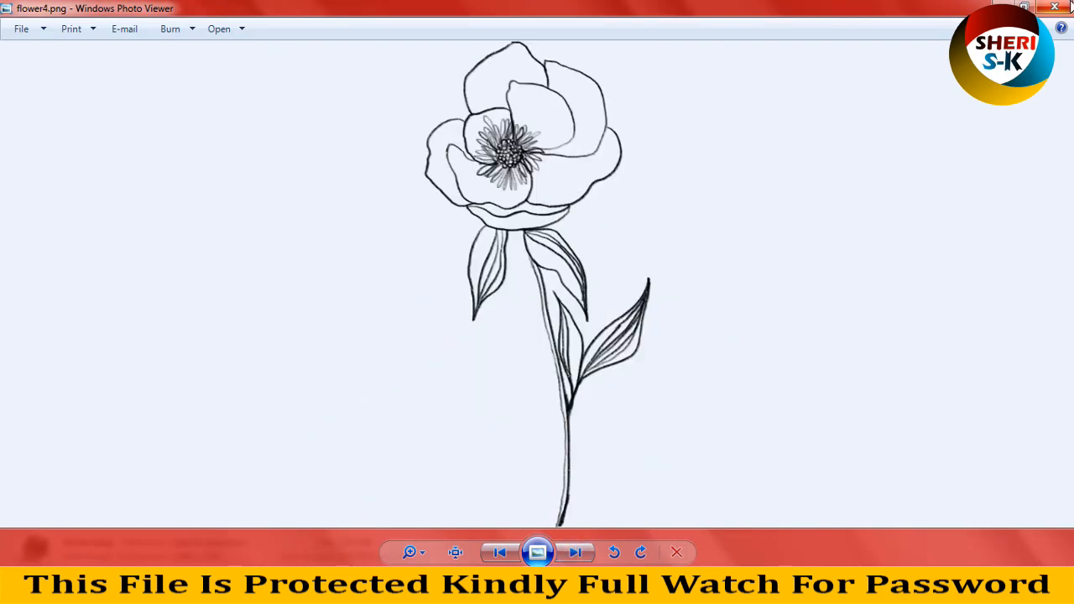
pyautogui.click(1069, 7)
pyautogui.click(11, 29)
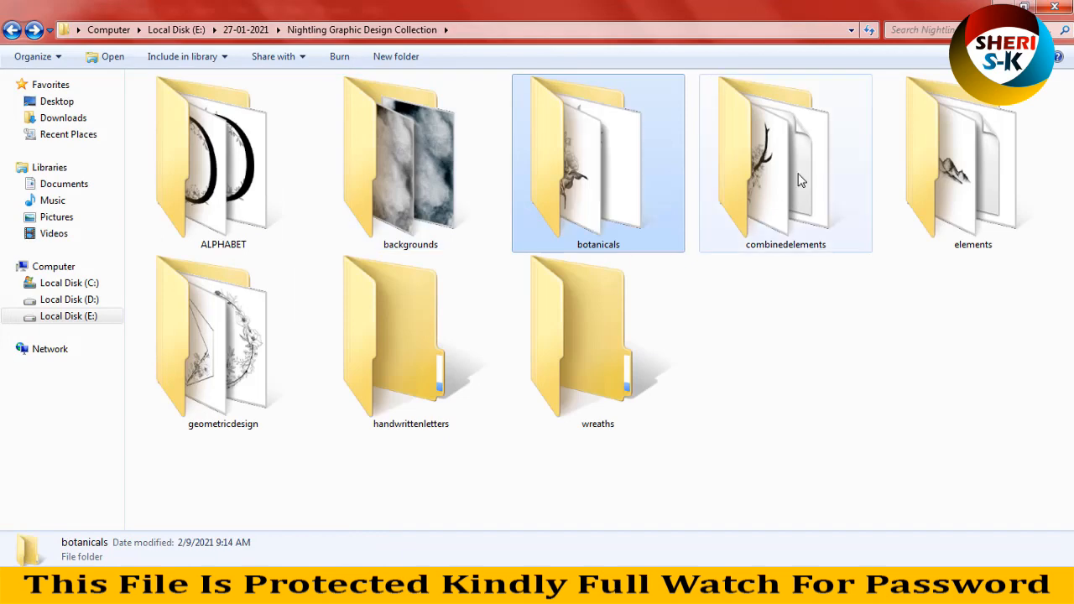
# Step: Open the combinedelements folder and preview the mountain artworks 1.png and 2.png
pyautogui.doubleClick(816, 182)
pyautogui.doubleClick(284, 121)
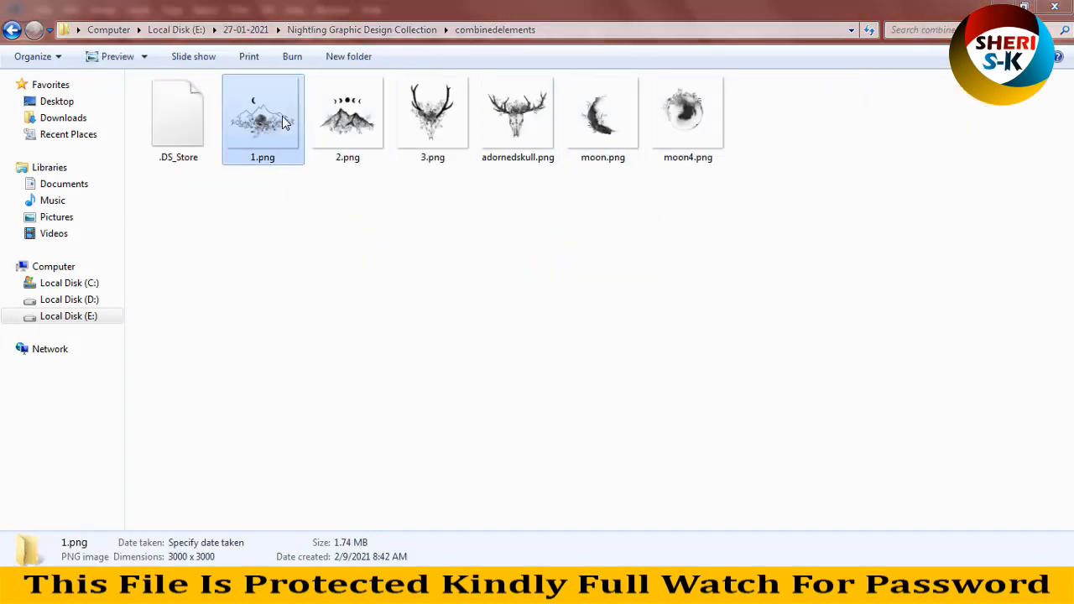
pyautogui.click(582, 550)
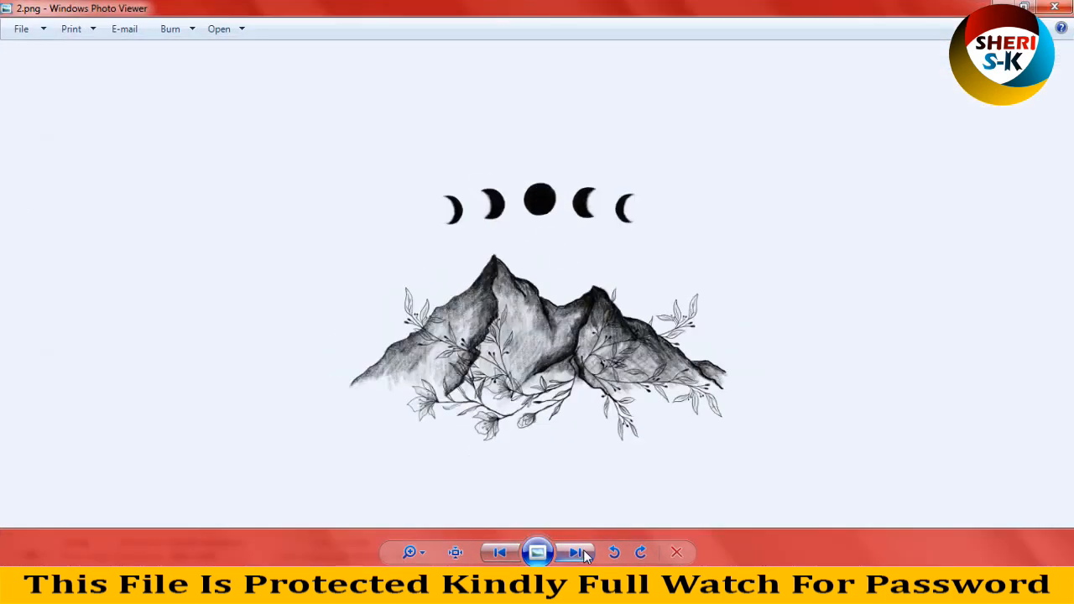
pyautogui.click(499, 552)
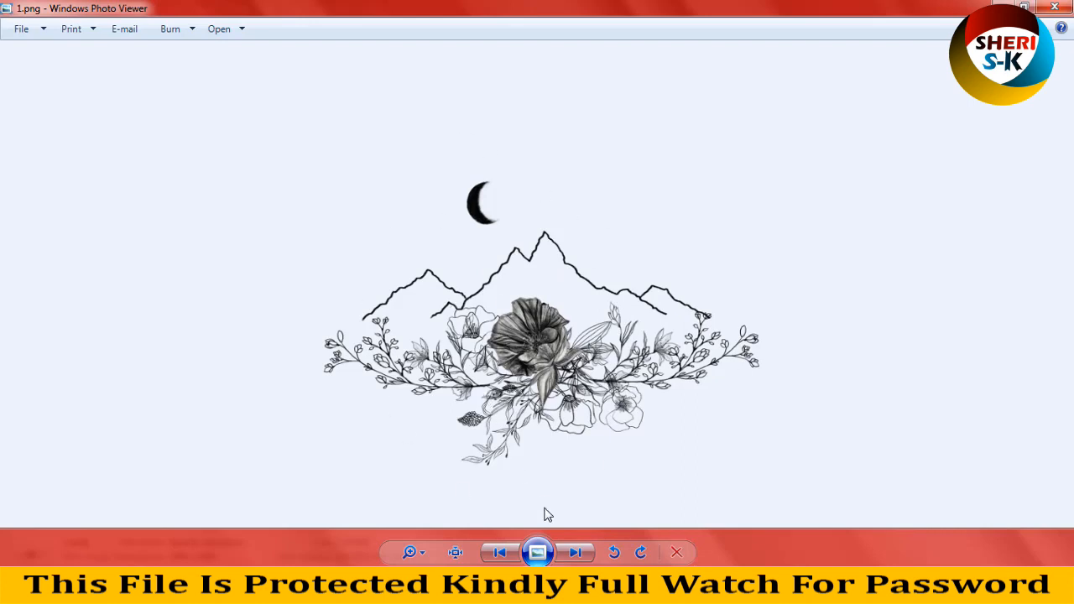
# Step: View the remaining combined artworks, including 3.png, adornedskull.png and moon.png, and return to the collection folder
pyautogui.click(586, 558)
pyautogui.click(587, 558)
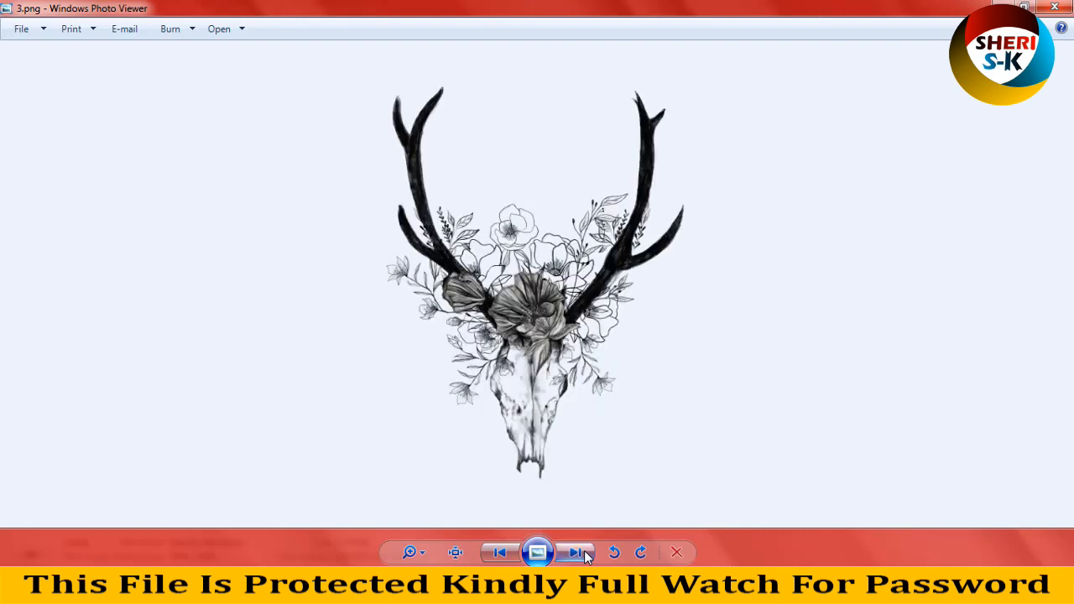
pyautogui.click(586, 558)
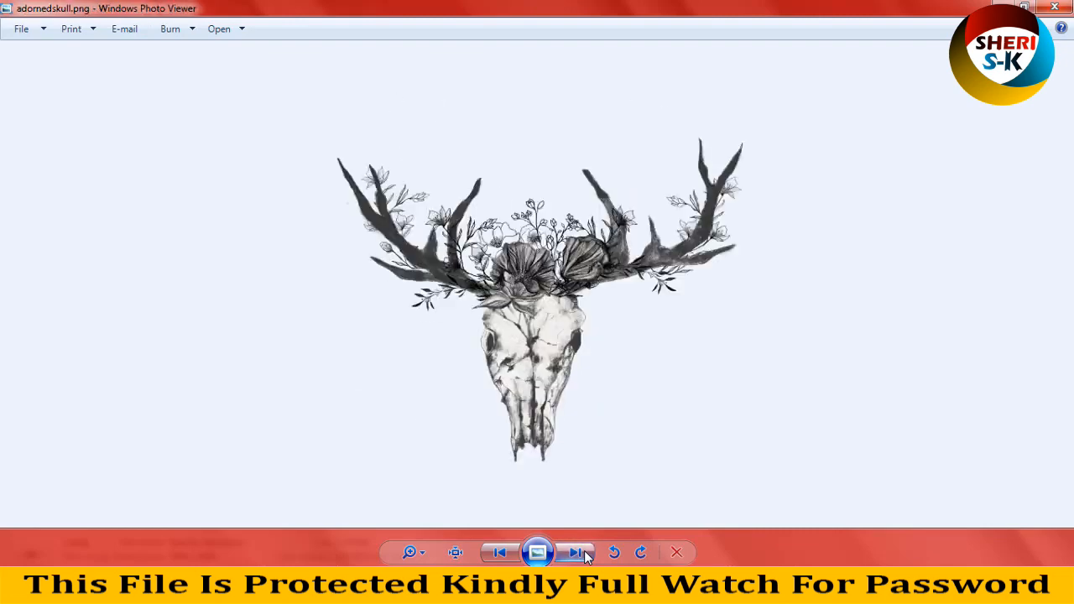
pyautogui.click(586, 558)
pyautogui.click(587, 558)
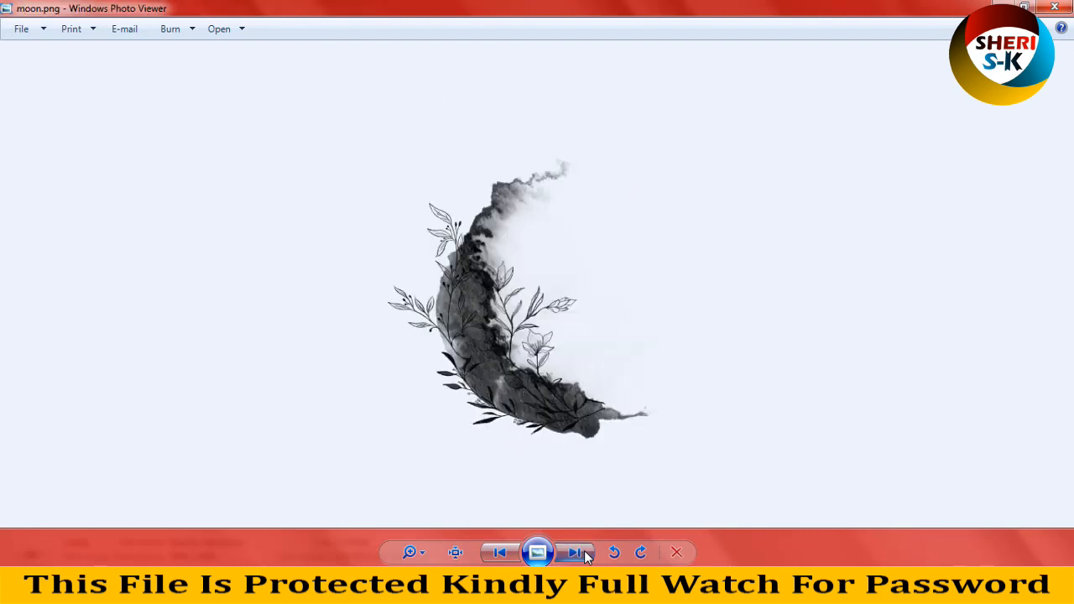
pyautogui.click(587, 557)
pyautogui.click(586, 558)
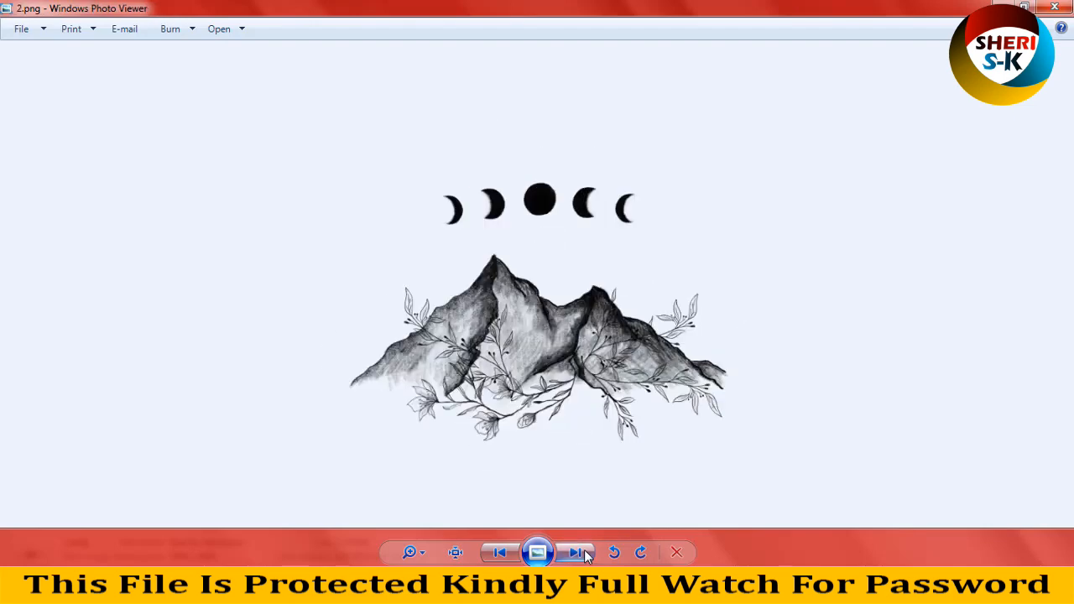
pyautogui.click(1064, 9)
pyautogui.click(11, 31)
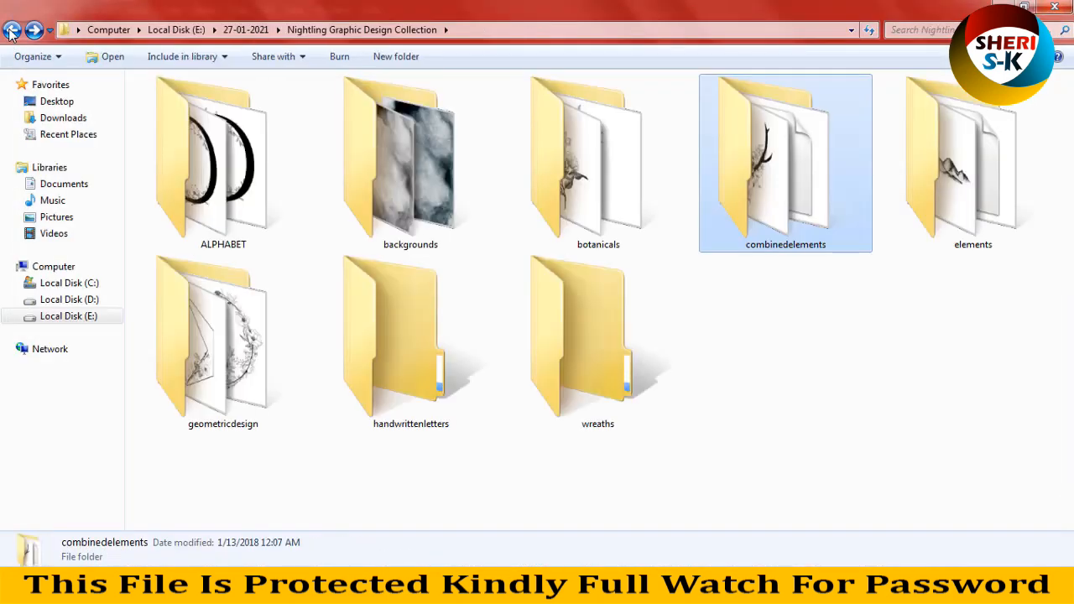
# Step: Open the elements folder and preview deer.png, fox.png, hand.png and moon1.png
pyautogui.doubleClick(974, 150)
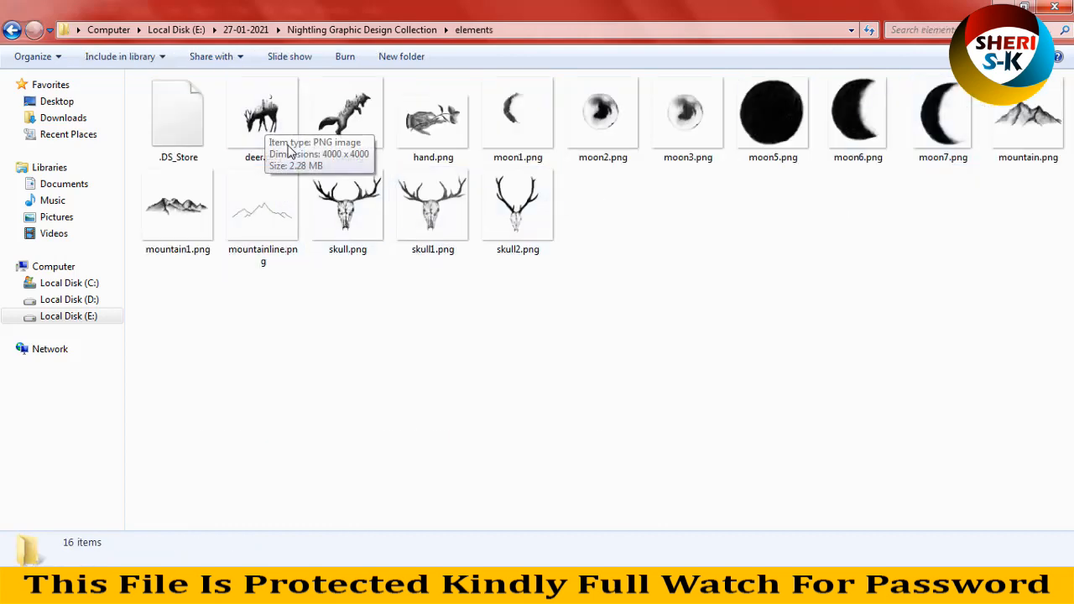
pyautogui.doubleClick(287, 143)
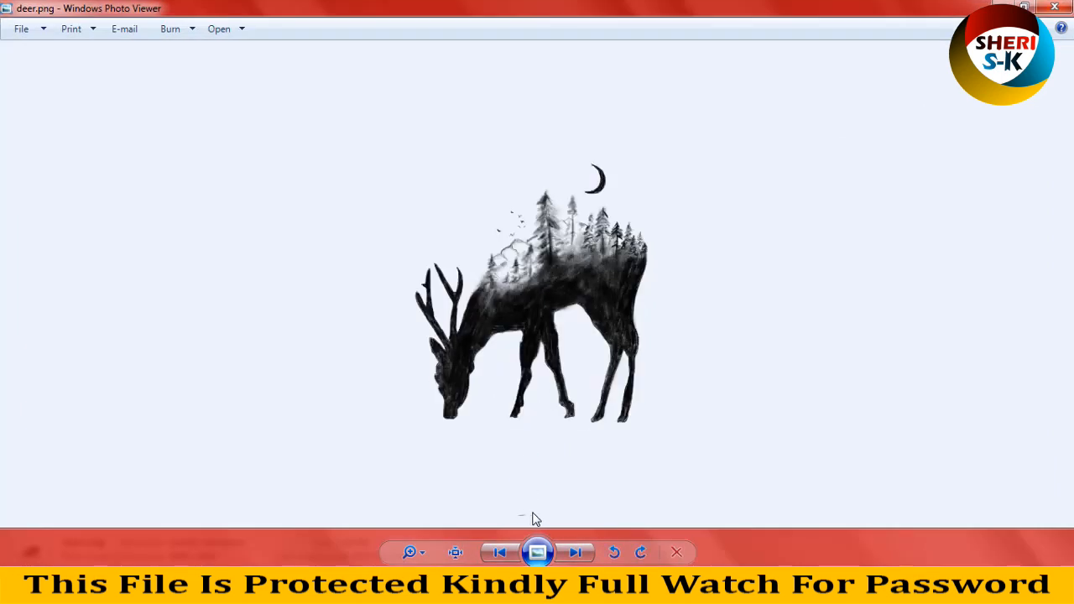
pyautogui.click(590, 558)
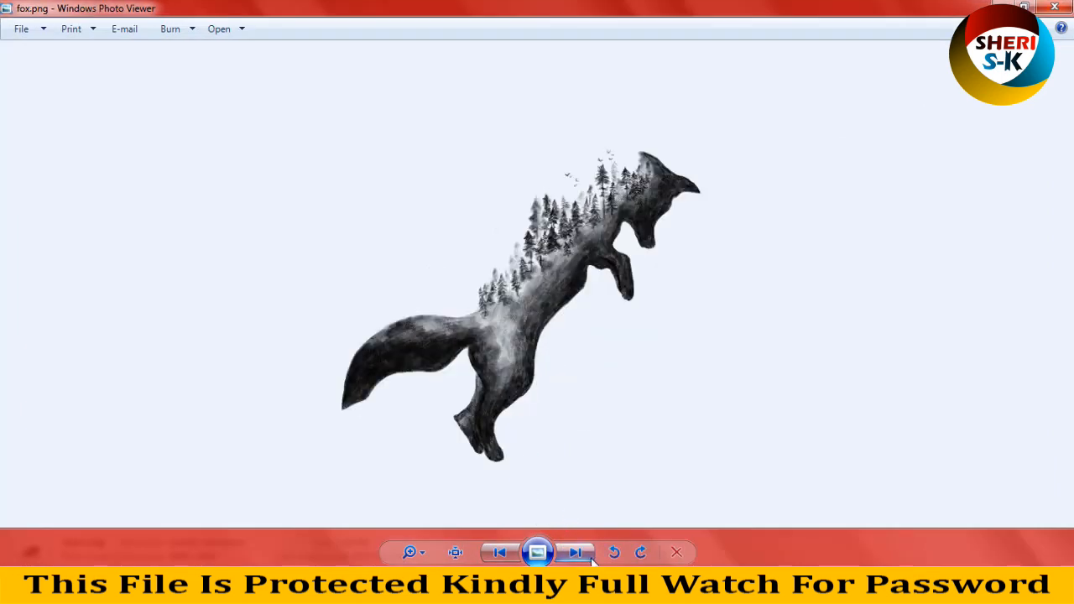
pyautogui.click(586, 559)
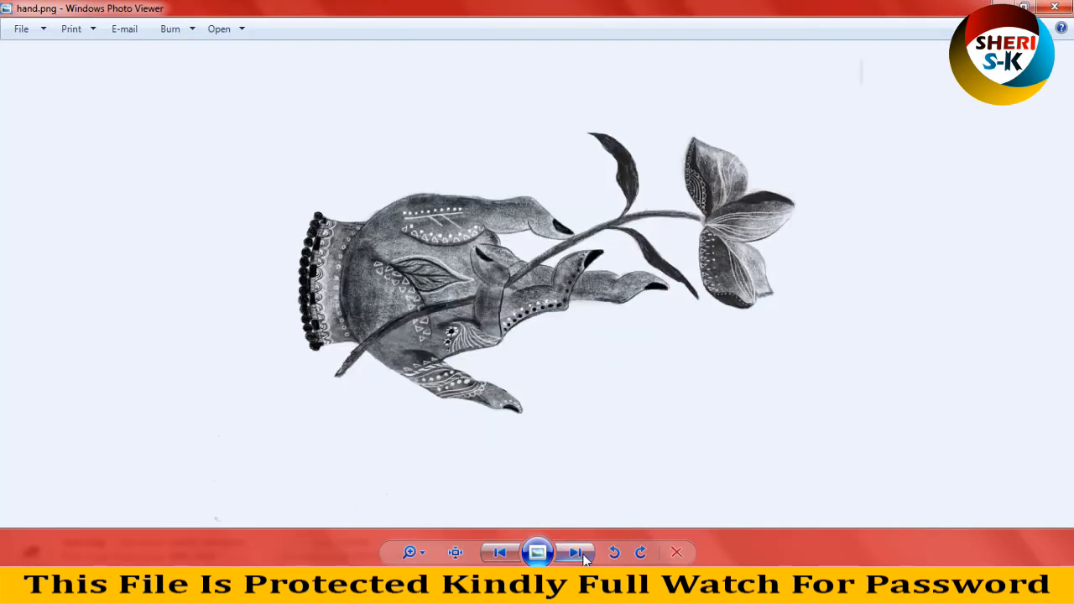
pyautogui.click(586, 559)
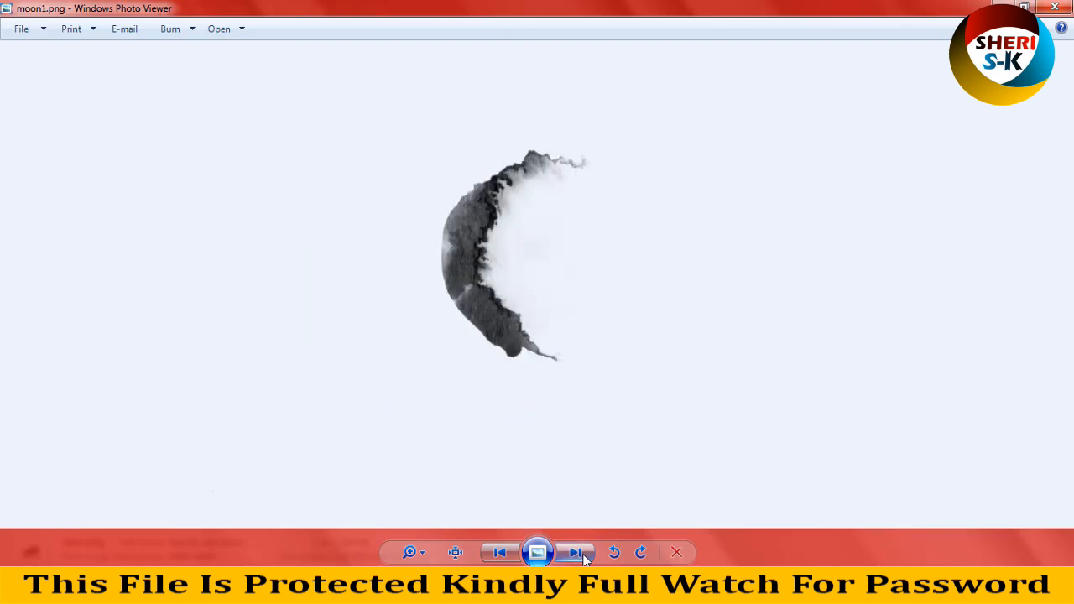
# Step: View the remaining moon and mountain images in the elements folder, from moon2.png through mountainline.png
pyautogui.click(585, 560)
pyautogui.click(586, 560)
pyautogui.click(586, 559)
pyautogui.click(585, 560)
pyautogui.click(586, 559)
pyautogui.click(586, 560)
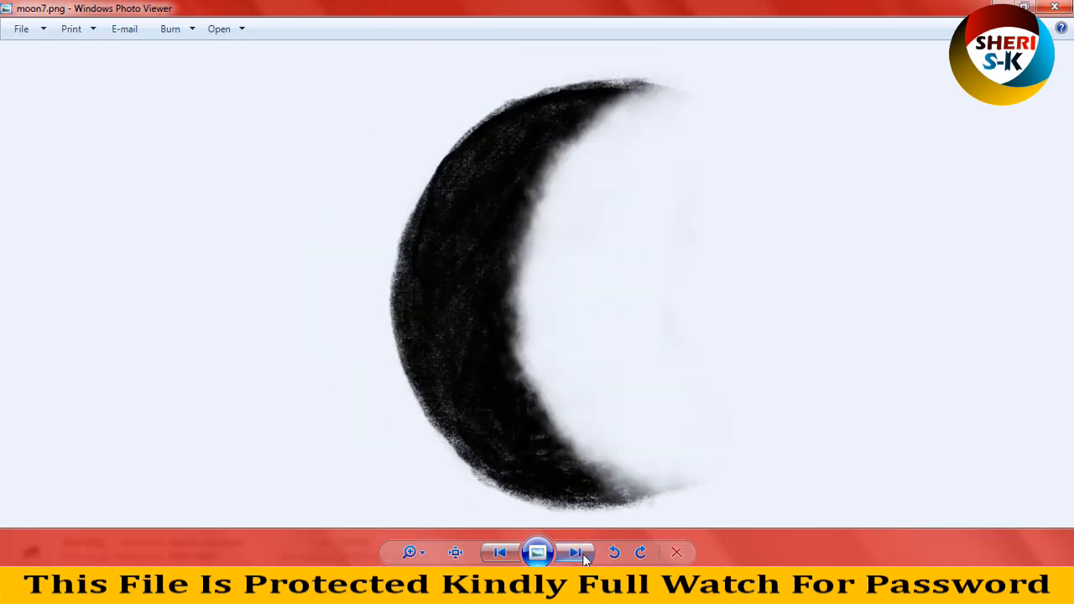
pyautogui.click(586, 559)
pyautogui.click(585, 560)
pyautogui.click(585, 559)
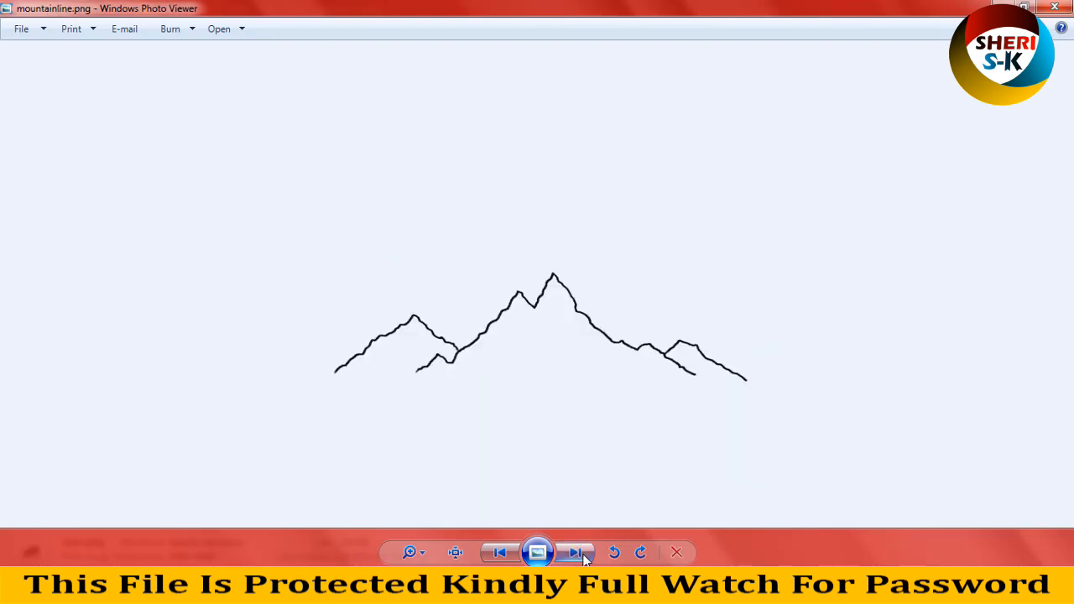
# Step: View the skull images in the elements folder and continue around to hand.png
pyautogui.click(585, 559)
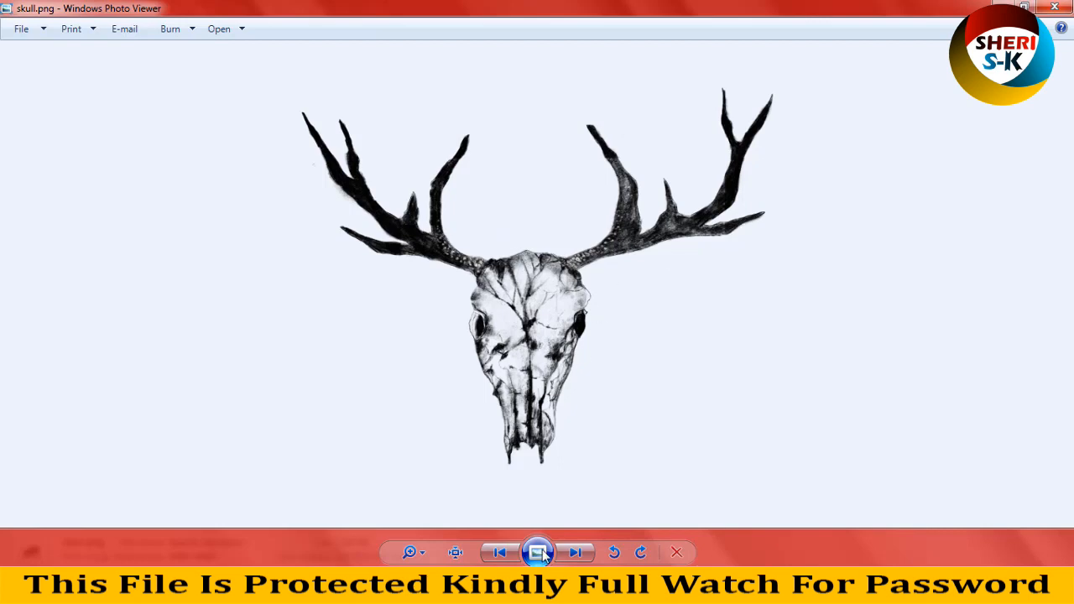
pyautogui.click(579, 551)
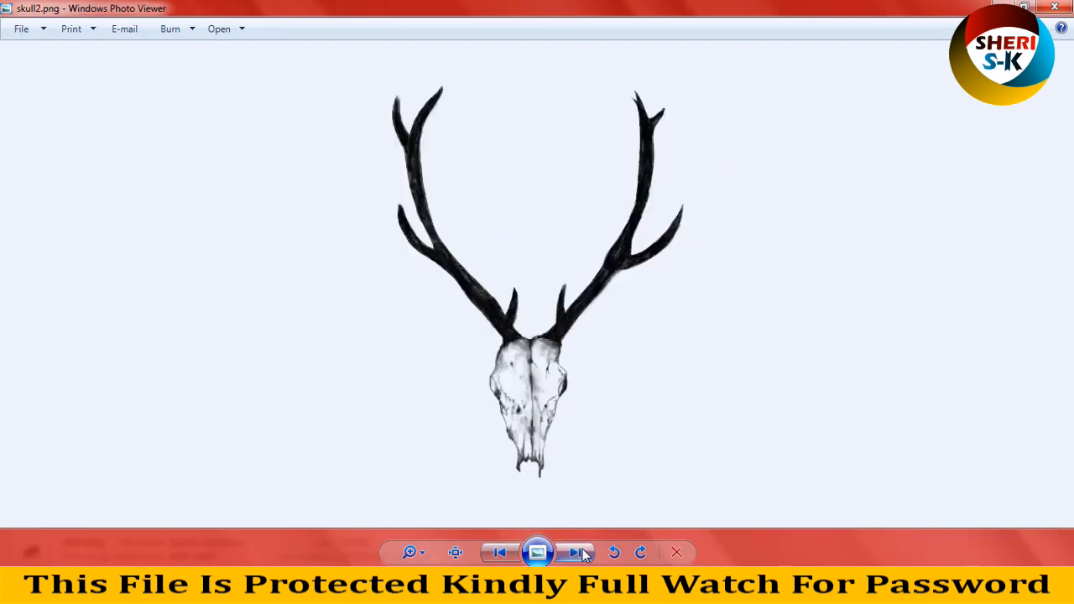
pyautogui.click(582, 552)
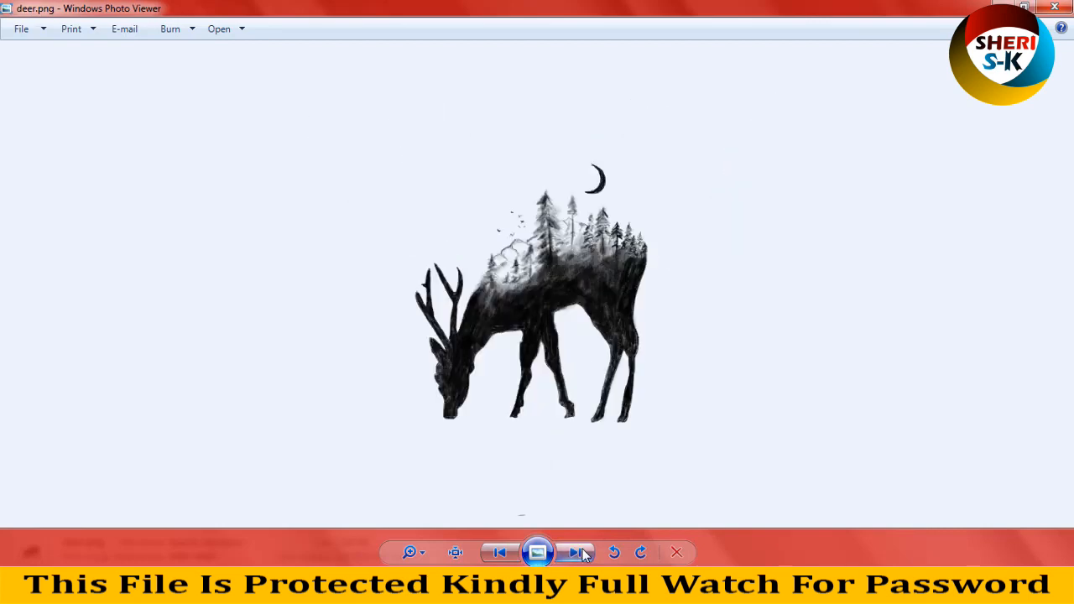
pyautogui.click(582, 551)
pyautogui.click(583, 552)
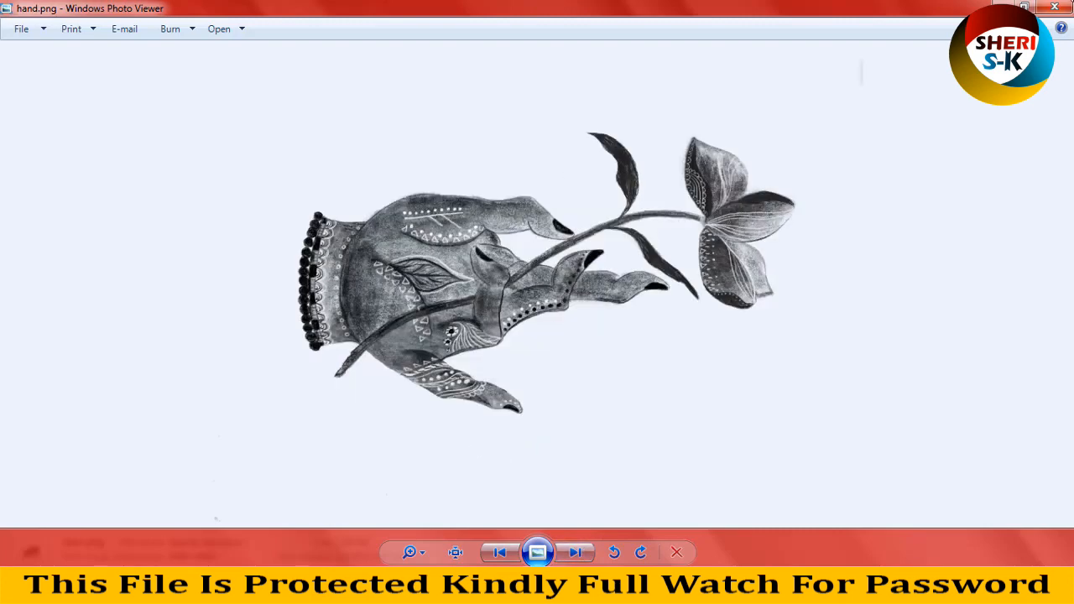
# Step: Close the hand.png preview, look through the geometricdesign folder with enlarged thumbnails, and return to the collection folder
pyautogui.click(1059, 9)
pyautogui.press('BackSpace')
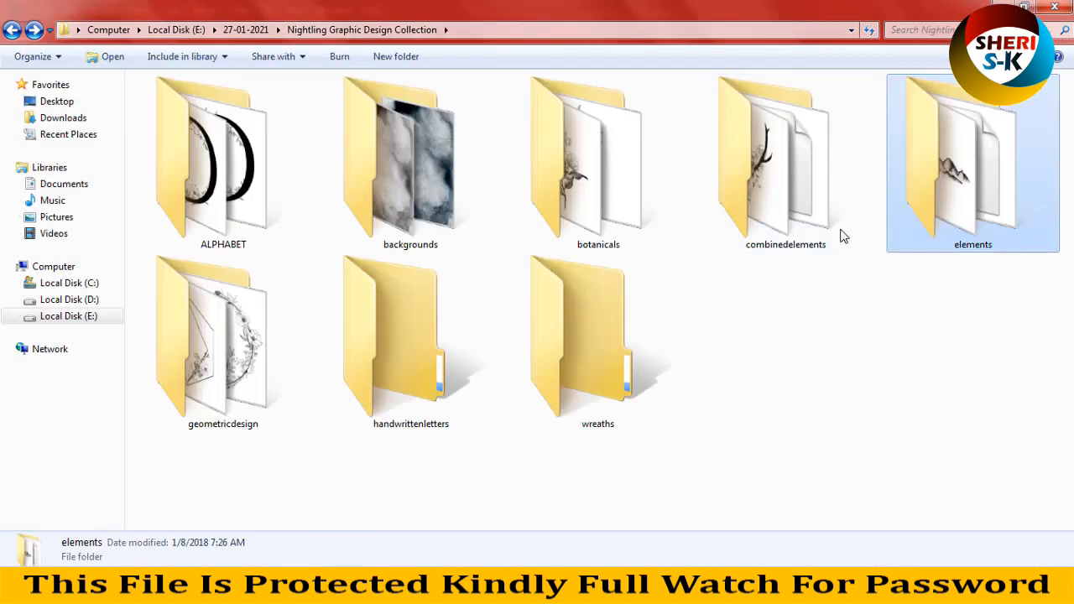
pyautogui.doubleClick(247, 355)
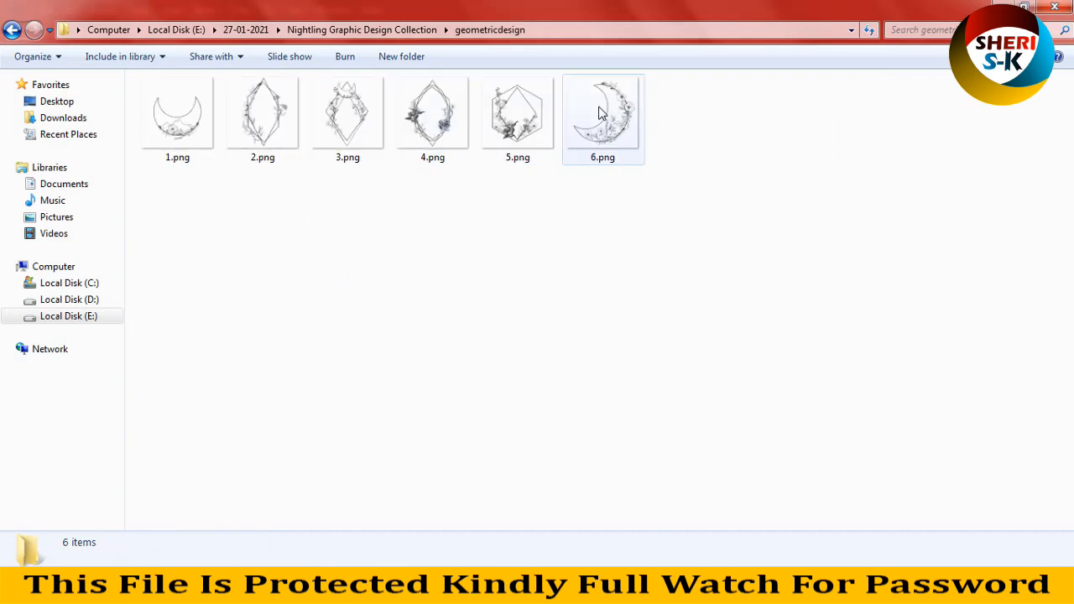
pyautogui.keyDown('ctrl'); pyautogui.scroll(3, 279, 174); pyautogui.keyUp('ctrl')
pyautogui.keyDown('ctrl'); pyautogui.scroll(2, 281, 172); pyautogui.keyUp('ctrl')
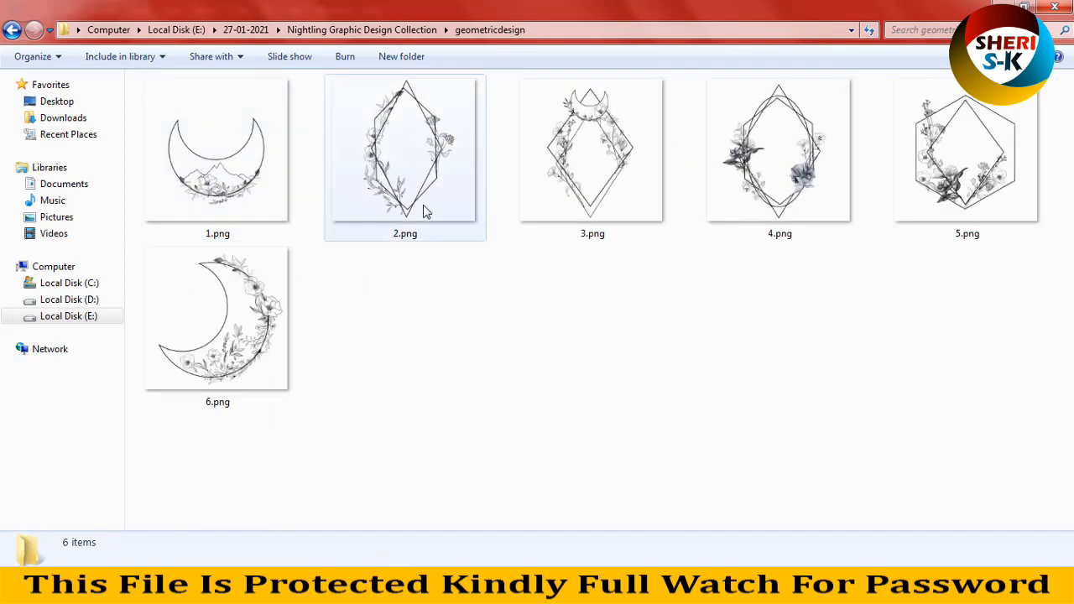
pyautogui.click(12, 30)
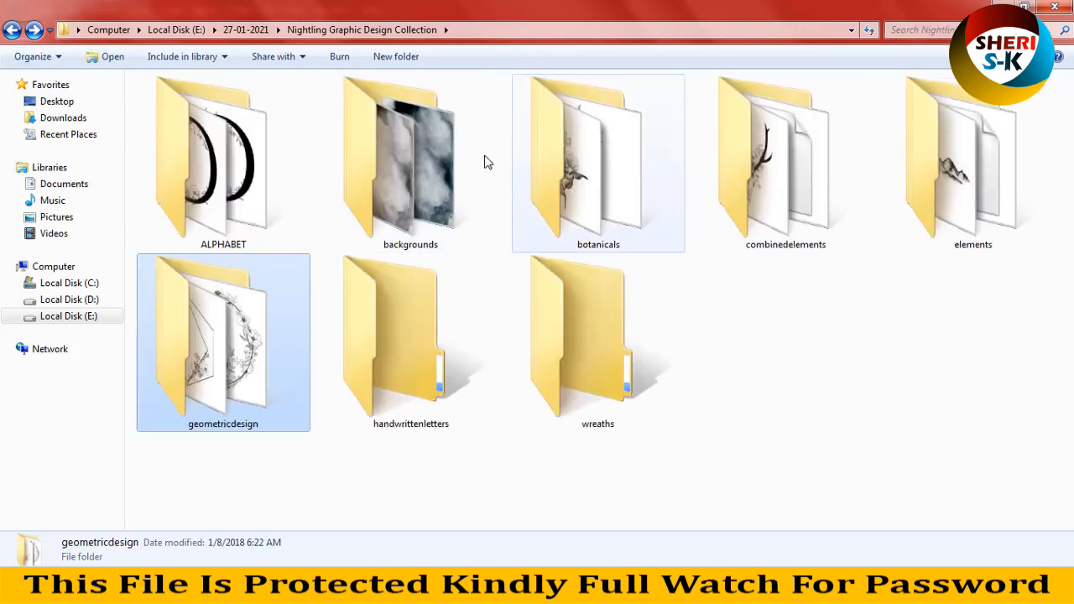
# Step: Open the handwrittenletters folder and preview the letter images from a.png to balt.png
pyautogui.doubleClick(444, 337)
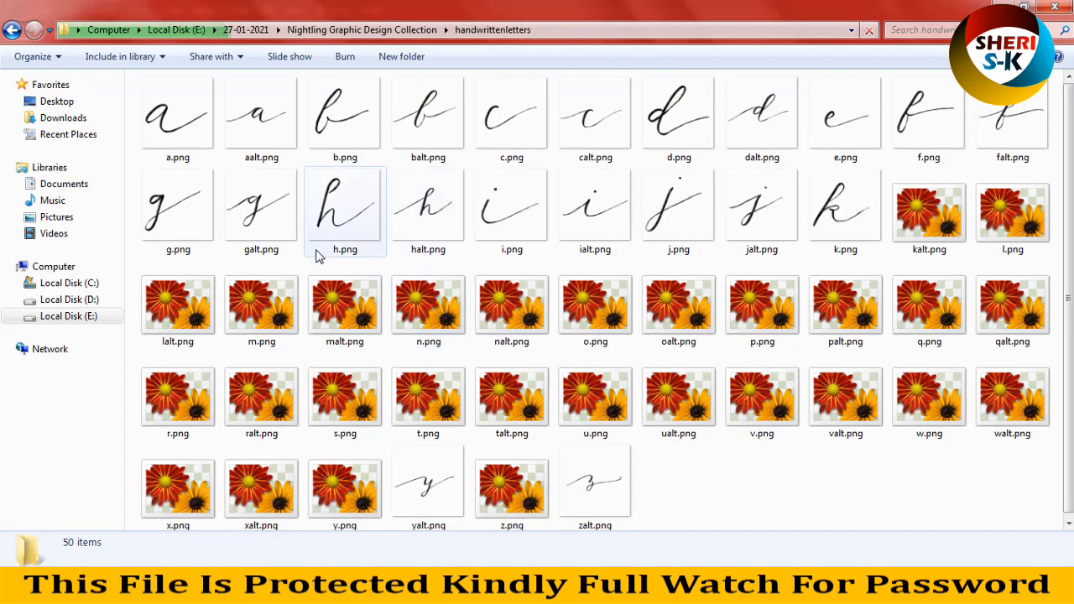
pyautogui.click(202, 110)
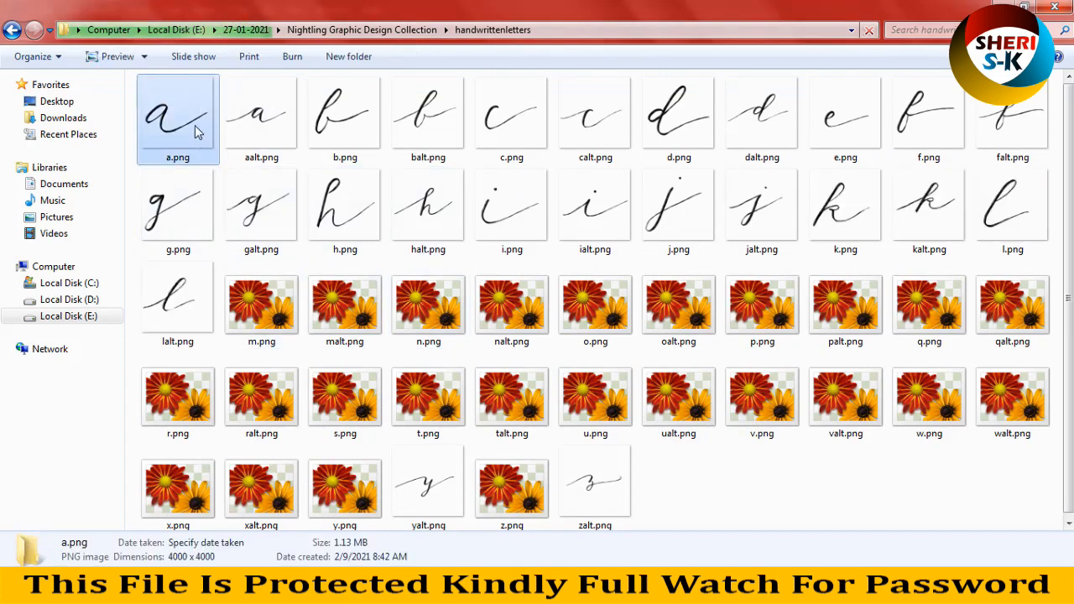
pyautogui.doubleClick(201, 113)
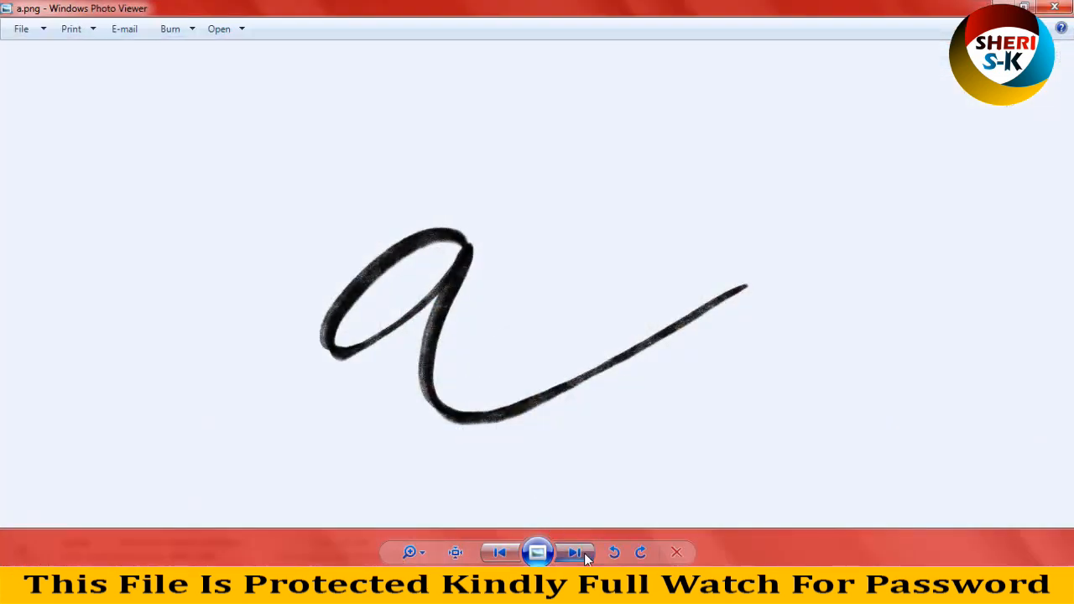
pyautogui.click(584, 553)
pyautogui.click(583, 553)
pyautogui.click(584, 553)
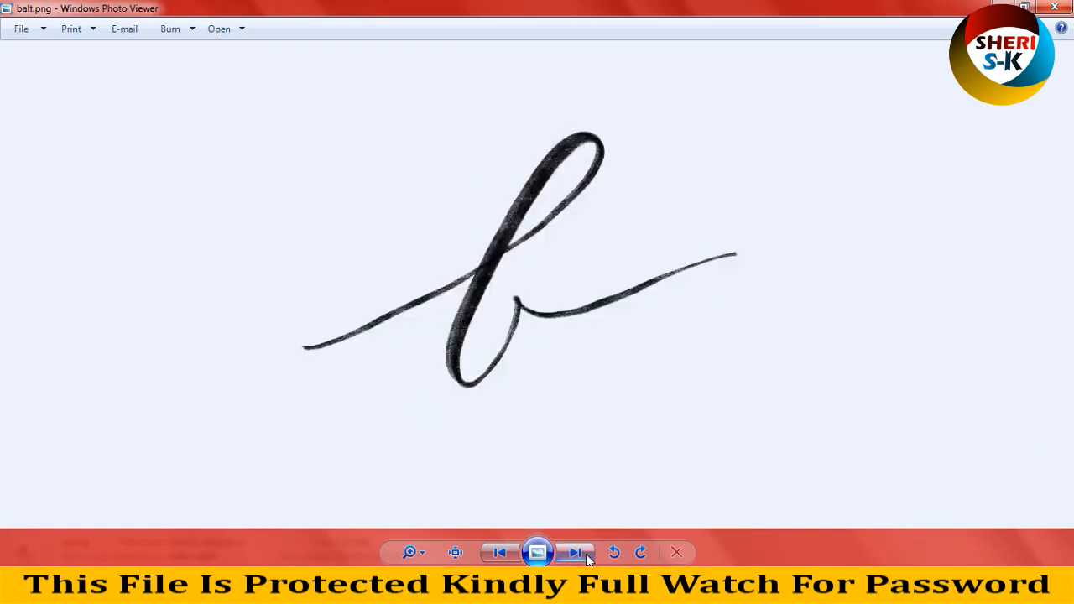
# Step: View the handwritten letter images that follow balt.png, up to falt.png
pyautogui.click(587, 558)
pyautogui.click(587, 558)
pyautogui.click(586, 558)
pyautogui.click(586, 557)
pyautogui.click(587, 558)
pyautogui.click(587, 558)
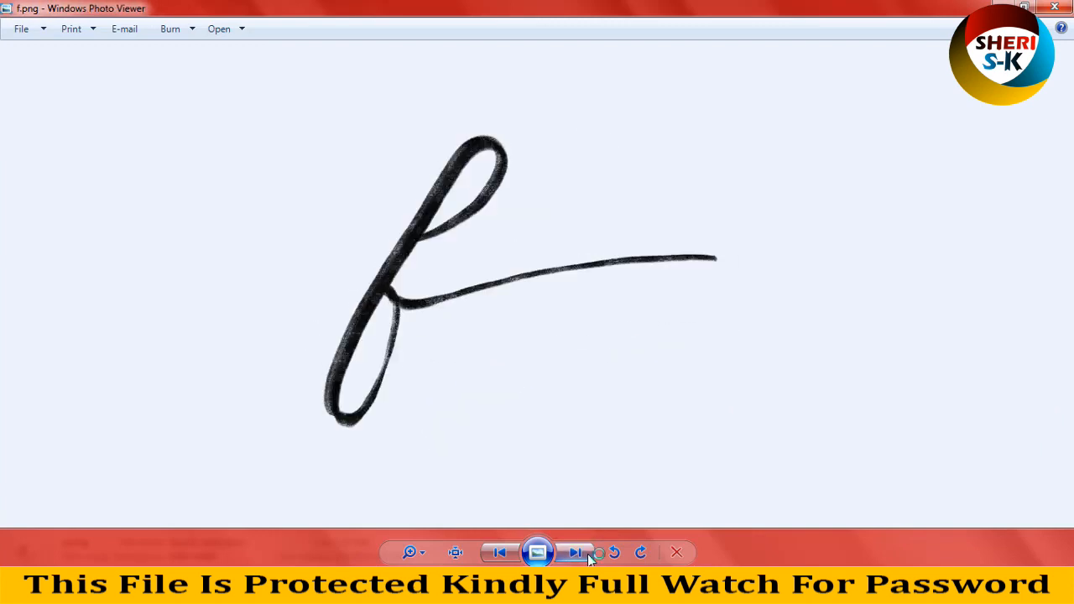
pyautogui.click(587, 557)
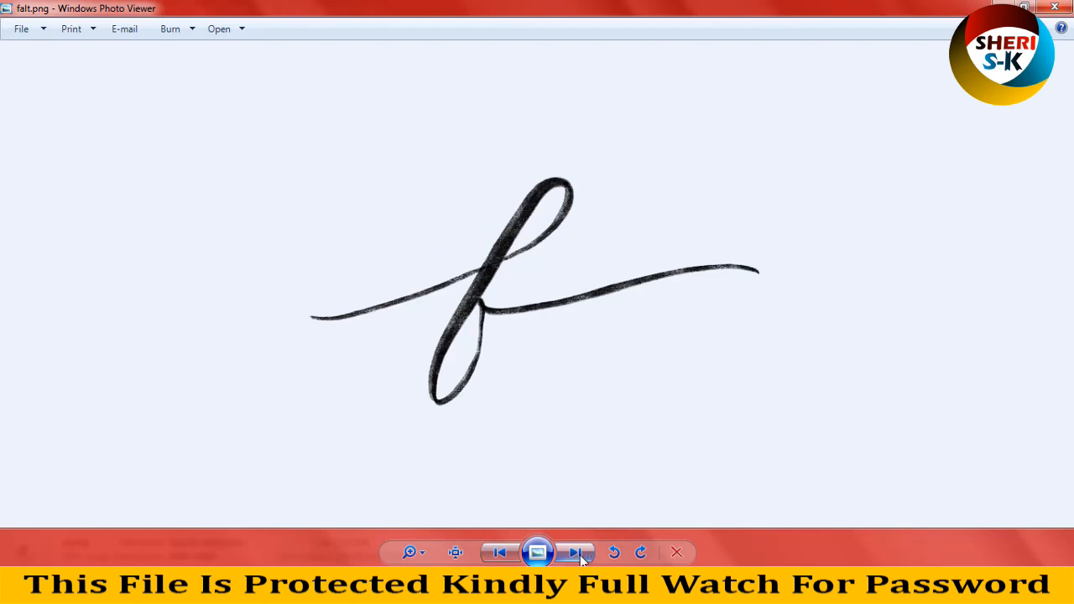
# Step: Revisit f.png, view the handwritten letters on to galt.png, then close the preview and return to the collection folder
pyautogui.click(499, 552)
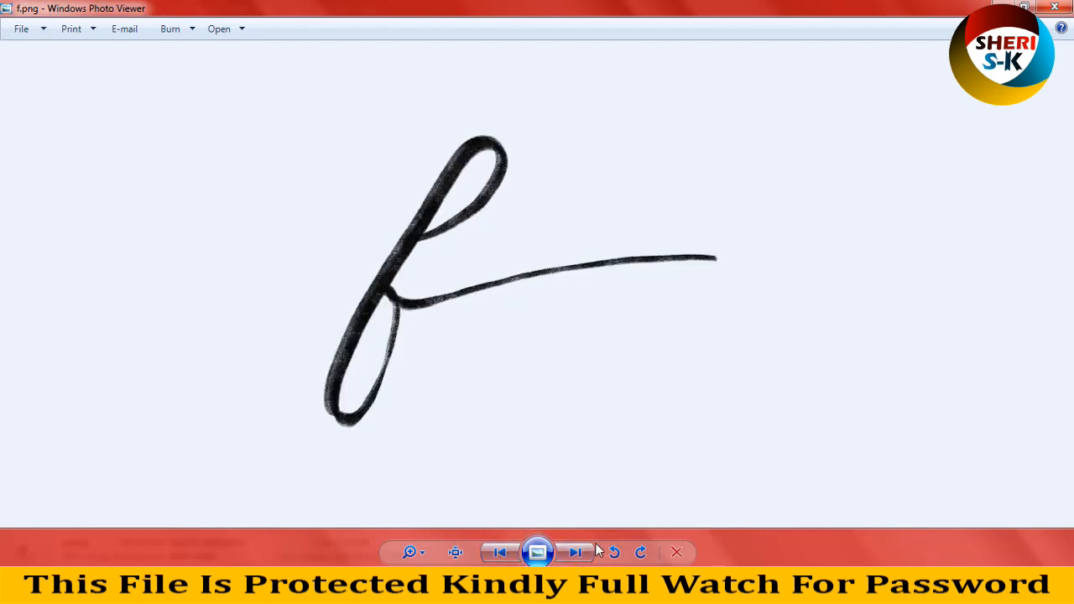
pyautogui.click(576, 552)
pyautogui.click(576, 552)
pyautogui.click(576, 552)
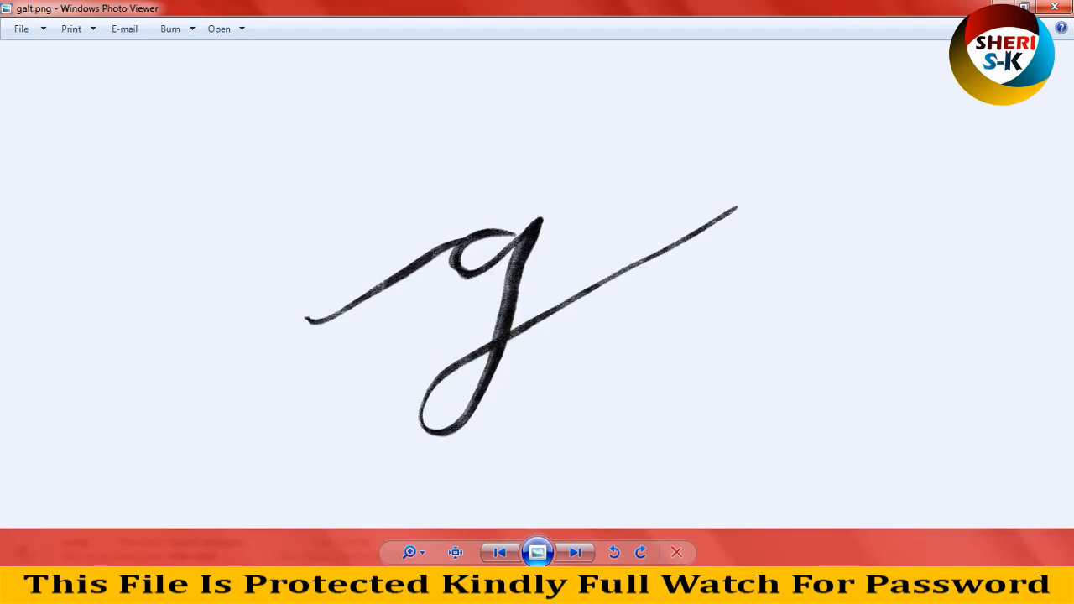
pyautogui.click(1054, 8)
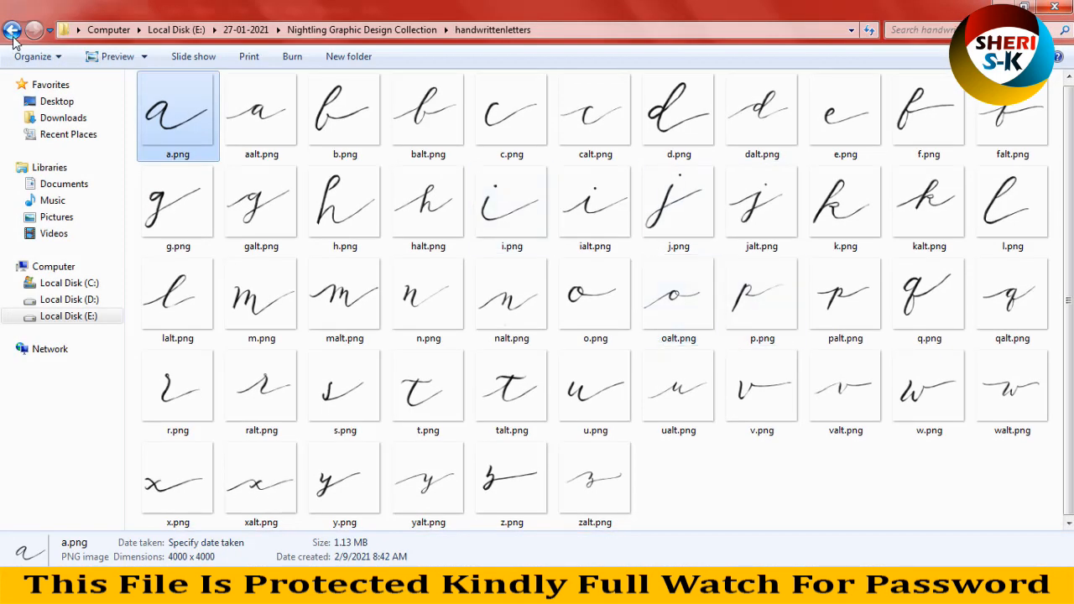
pyautogui.click(13, 33)
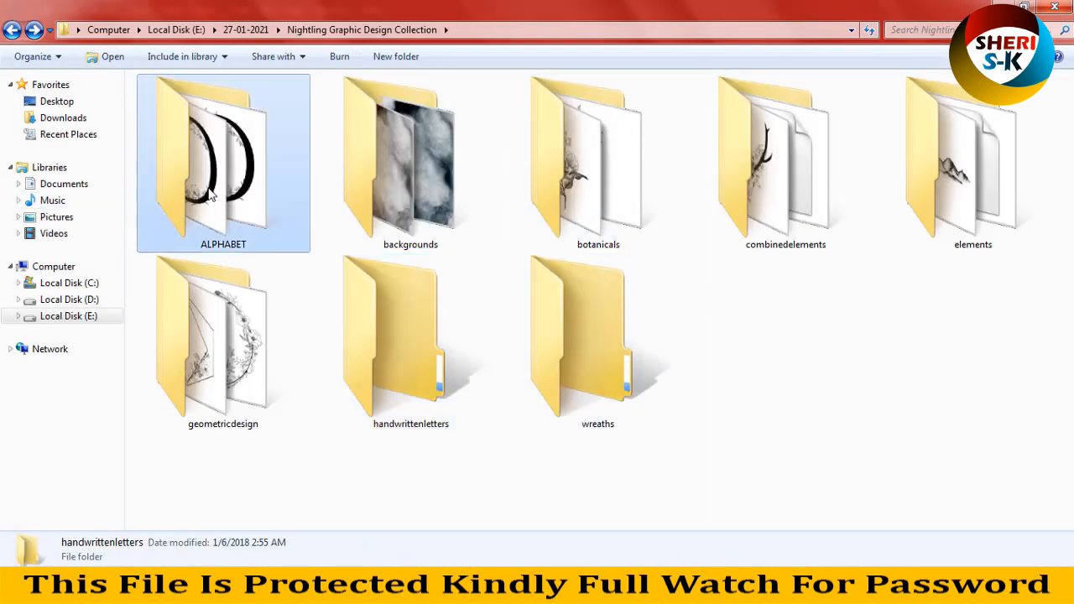
# Step: Open the ALPHABET folder and select S.psd, H.psd and E.psd together
pyautogui.doubleClick(260, 218)
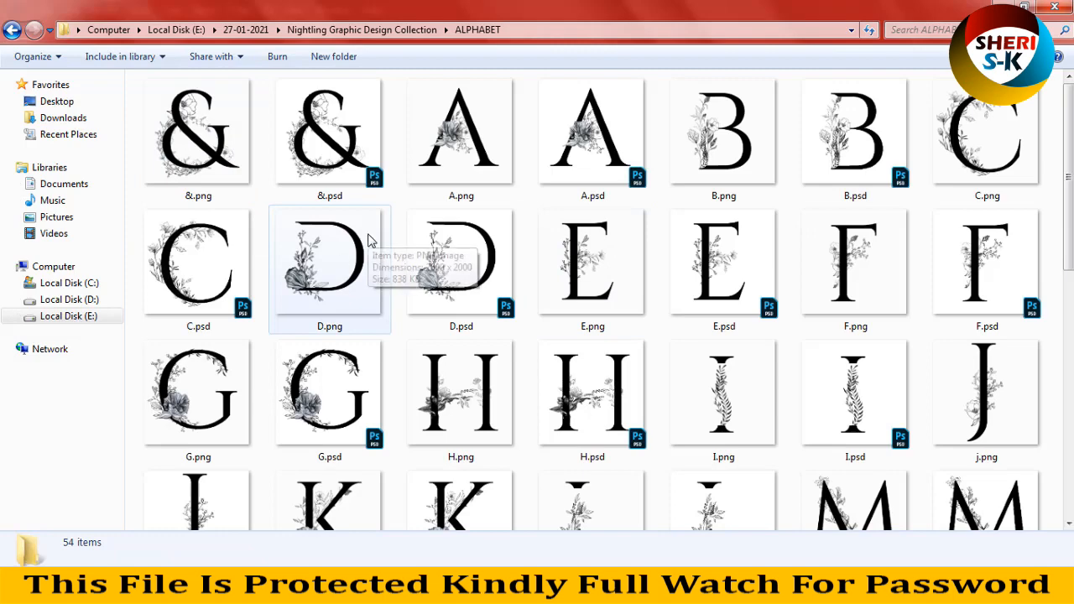
pyautogui.scroll(-5, 528, 247)
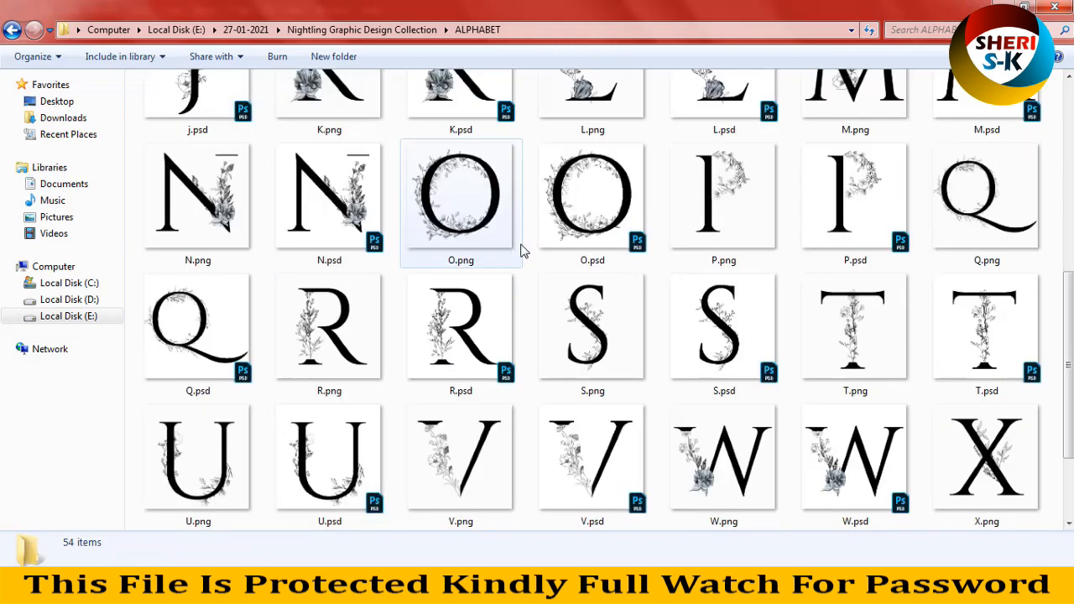
pyautogui.click(720, 328)
pyautogui.scroll(2, 463, 312)
pyautogui.keyDown('ctrl'); pyautogui.click(577, 141); pyautogui.keyUp('ctrl')
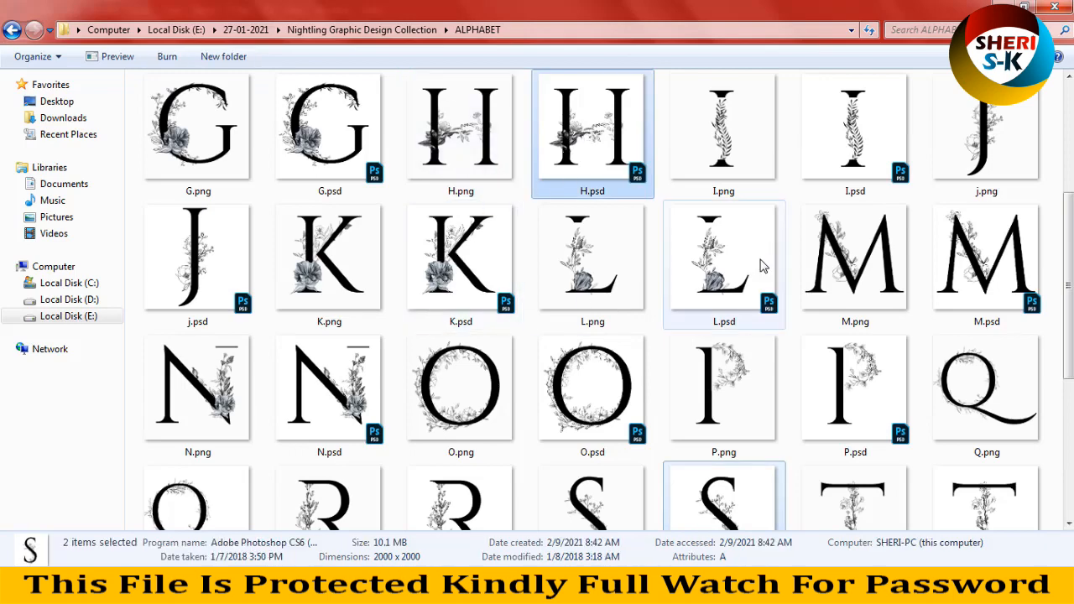
pyautogui.scroll(3, 738, 281)
pyautogui.keyDown('ctrl'); pyautogui.click(738, 281); pyautogui.keyUp('ctrl')
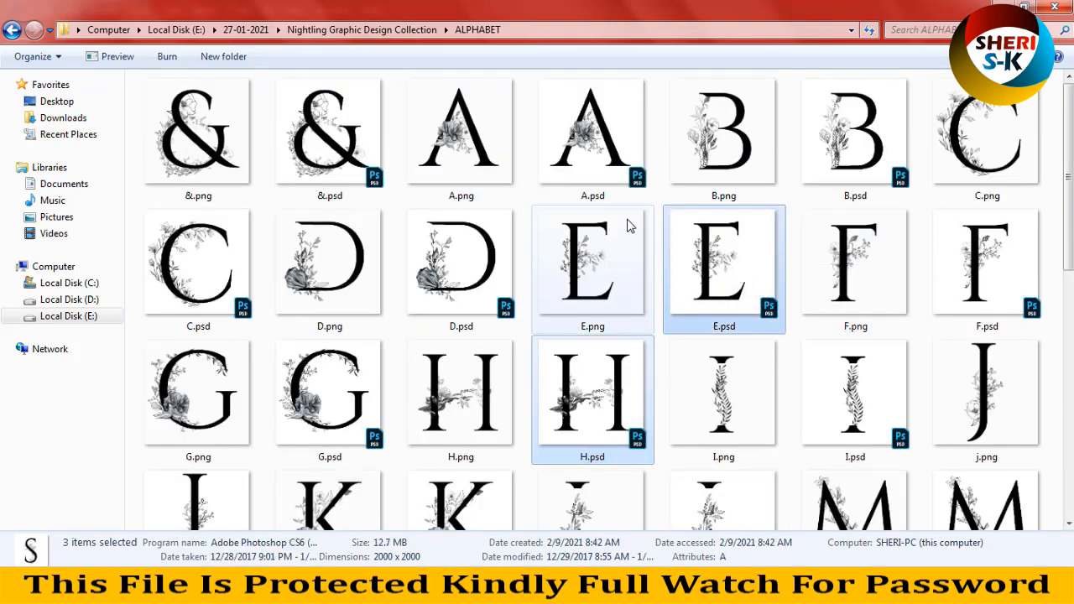
# Step: Add R.psd and I.psd to the selected letter files and open all five in Photoshop
pyautogui.scroll(-2, 532, 376)
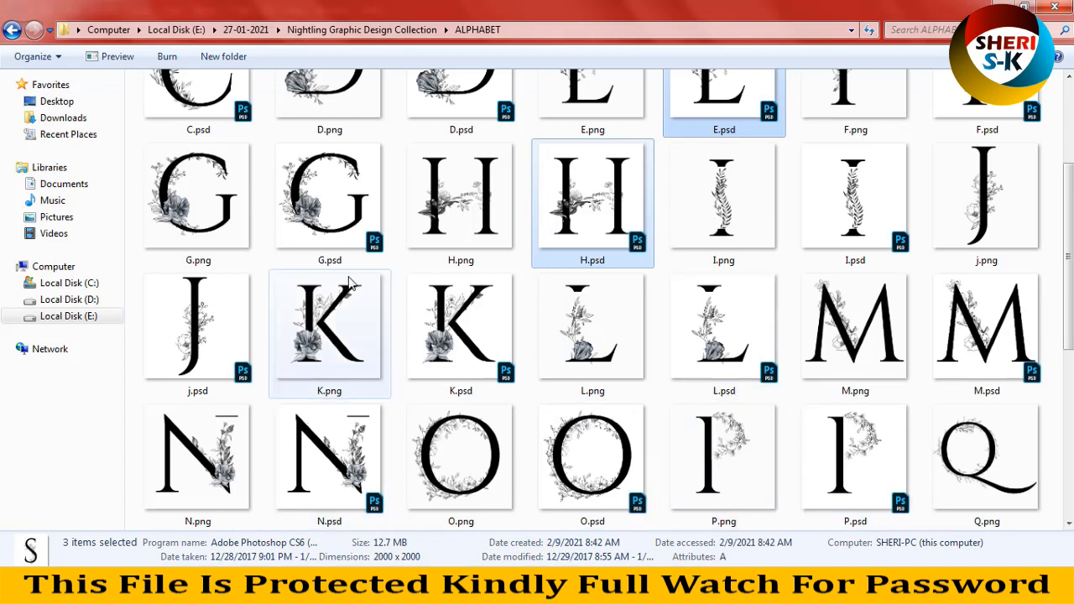
pyautogui.scroll(-3, 501, 366)
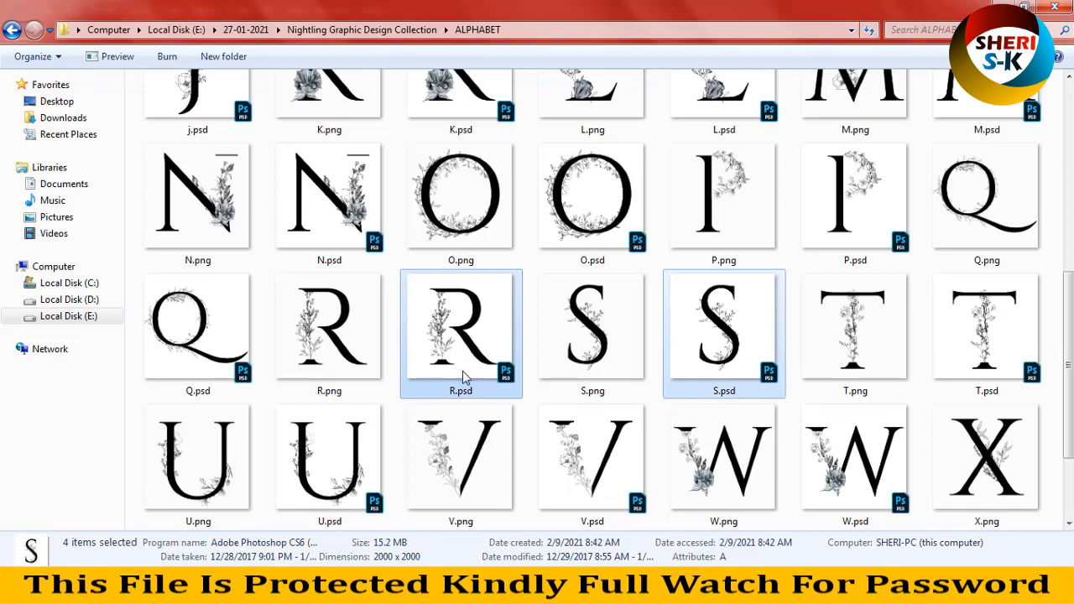
pyautogui.scroll(2, 463, 378)
pyautogui.scroll(3, 480, 359)
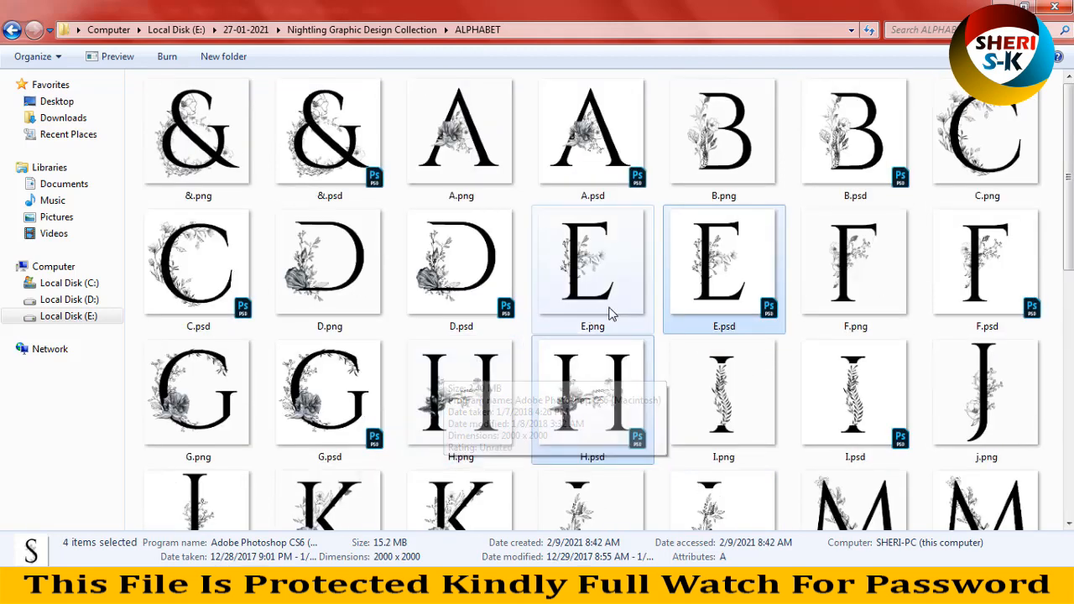
pyautogui.scroll(-2, 525, 383)
pyautogui.scroll(2, 524, 383)
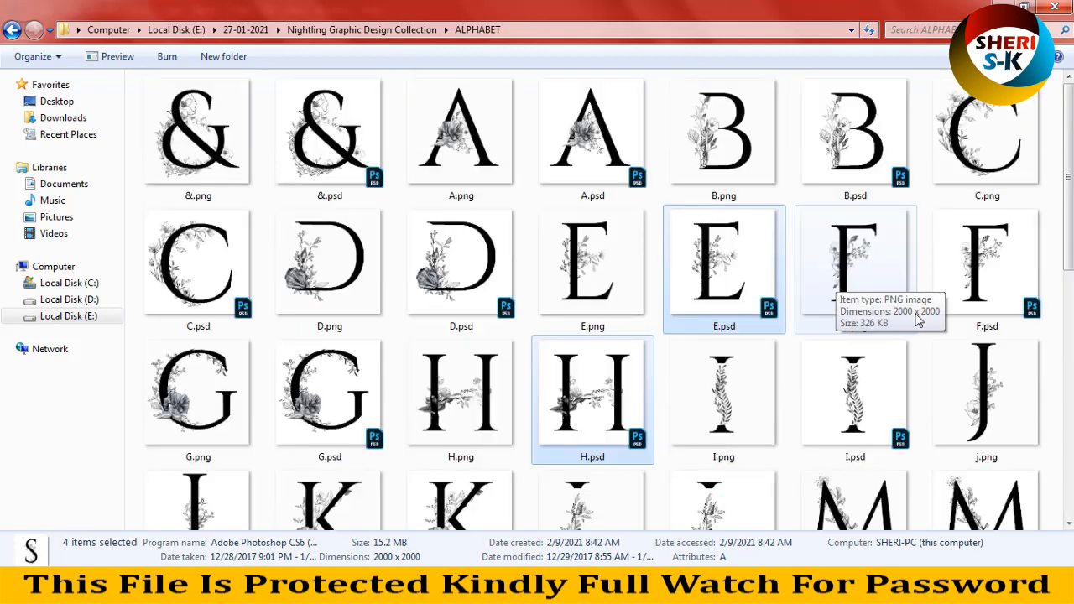
pyautogui.keyDown('ctrl'); pyautogui.click(853, 411); pyautogui.keyUp('ctrl')
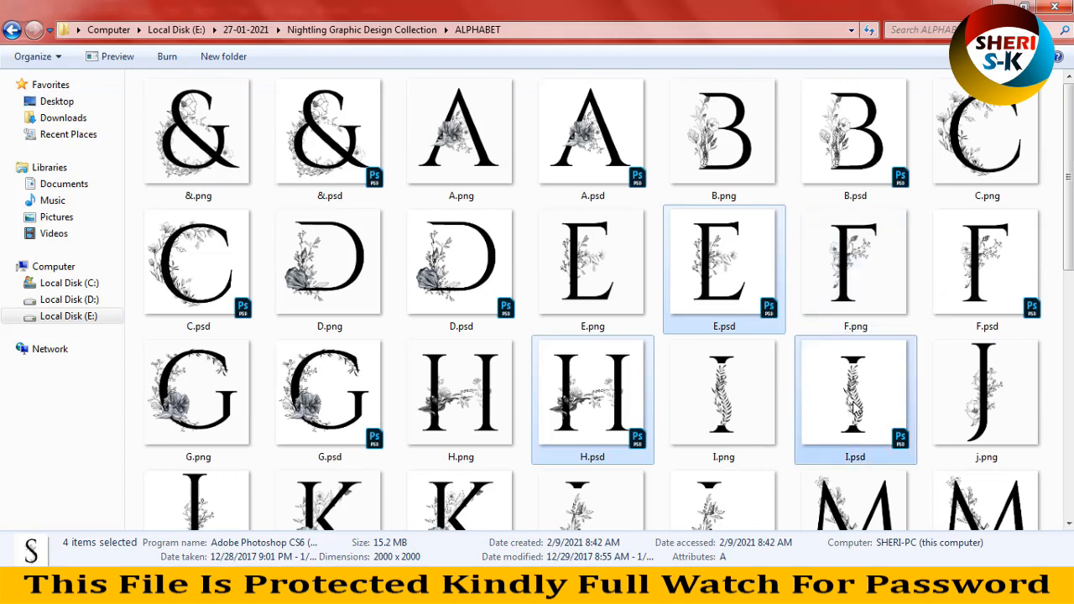
pyautogui.moveTo(564, 428); pyautogui.dragTo(316, 45)
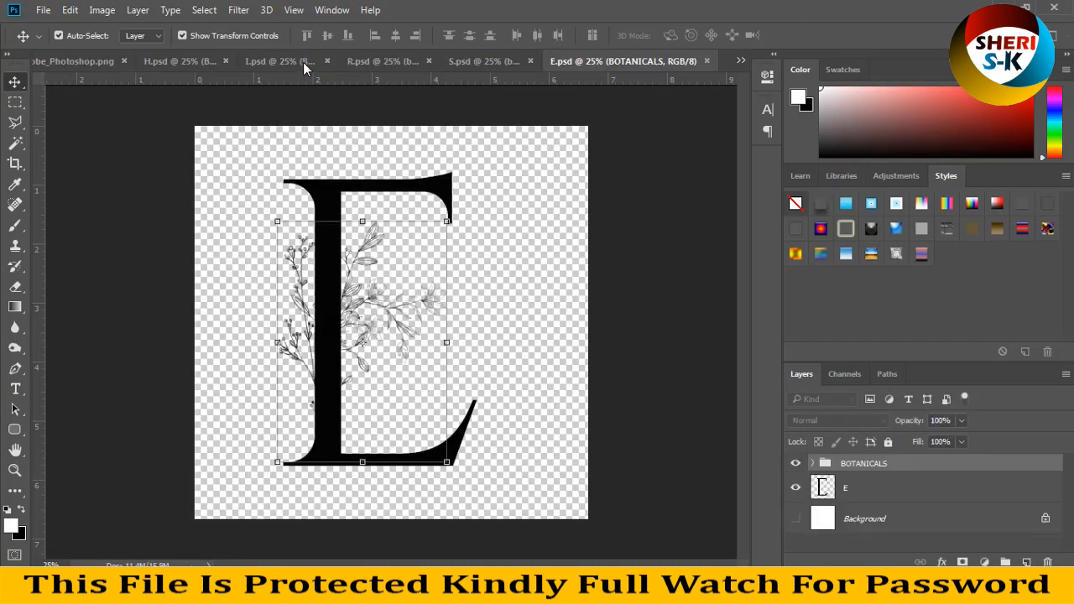
# Step: Close the Adobe_Photoshop.png document and create a new A4 document, 210 x 297 mm at 300 ppi, with a white background
pyautogui.click(101, 61)
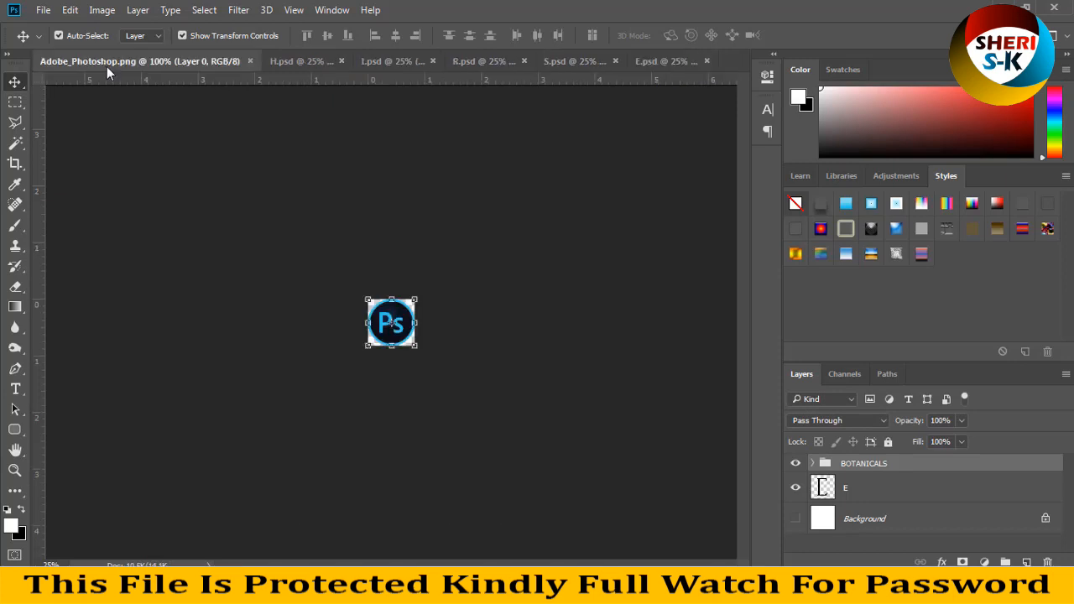
pyautogui.click(249, 61)
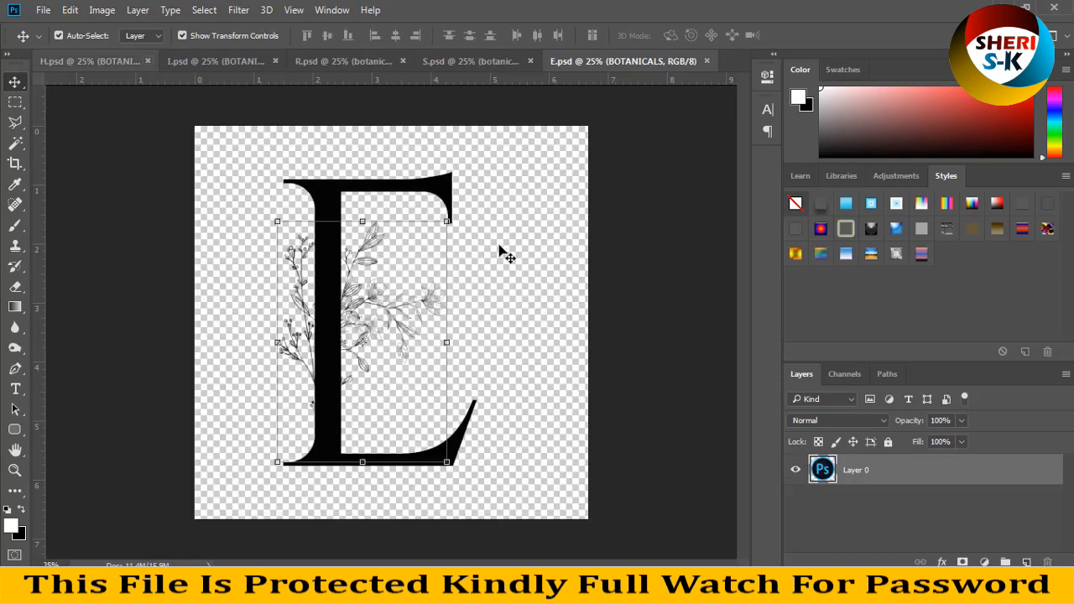
pyautogui.press('ctrl')
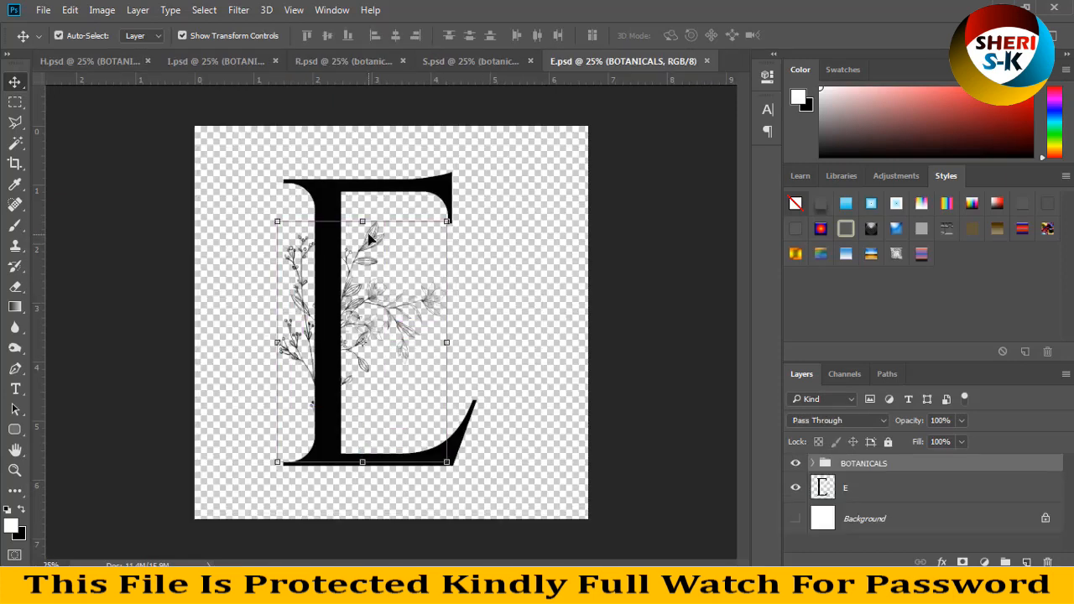
pyautogui.hotkey('ctrl', 'n')
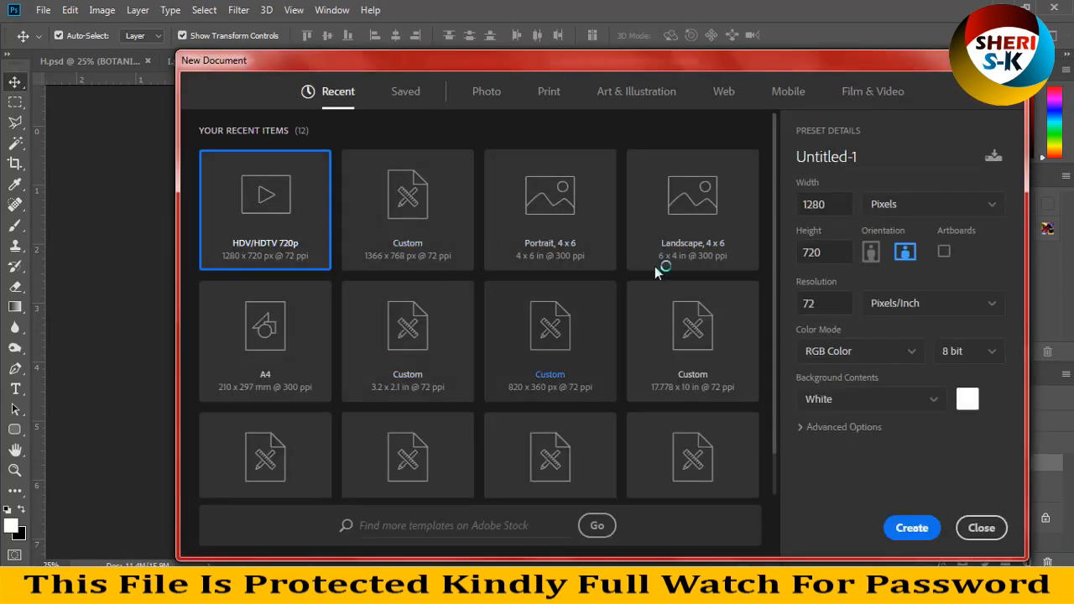
pyautogui.click(264, 335)
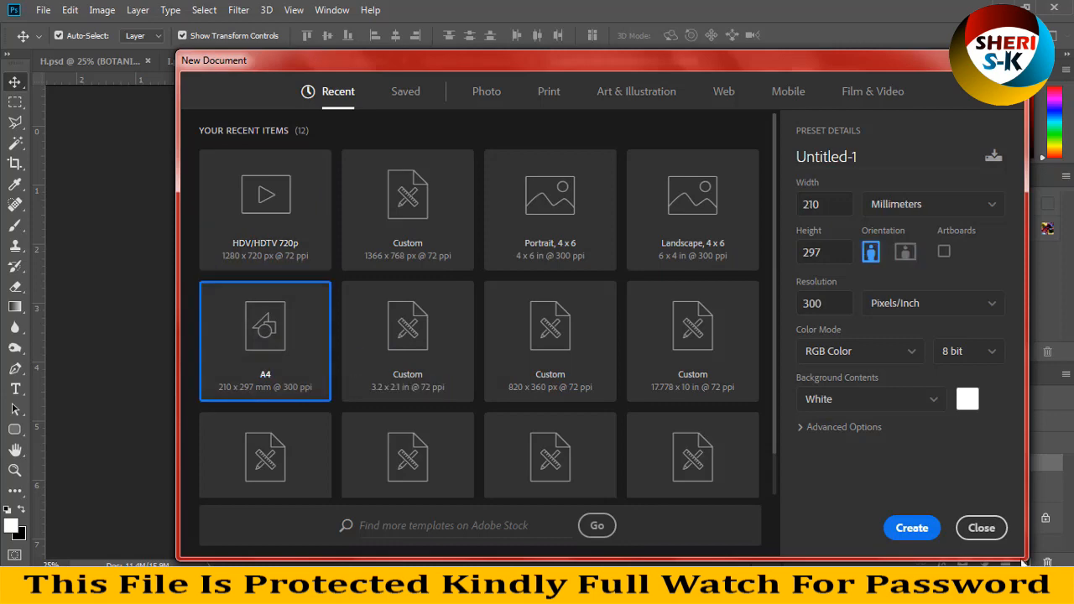
pyautogui.click(912, 528)
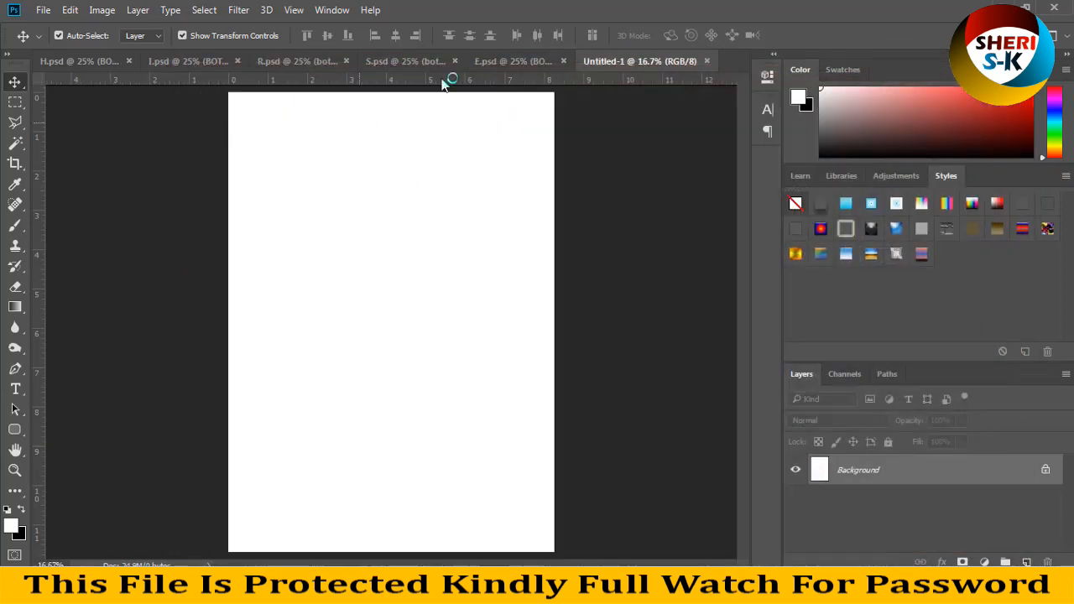
# Step: Float the new A4 document in its own window and rotate its canvas 90° clockwise to landscape
pyautogui.moveTo(625, 64); pyautogui.dragTo(522, 113)
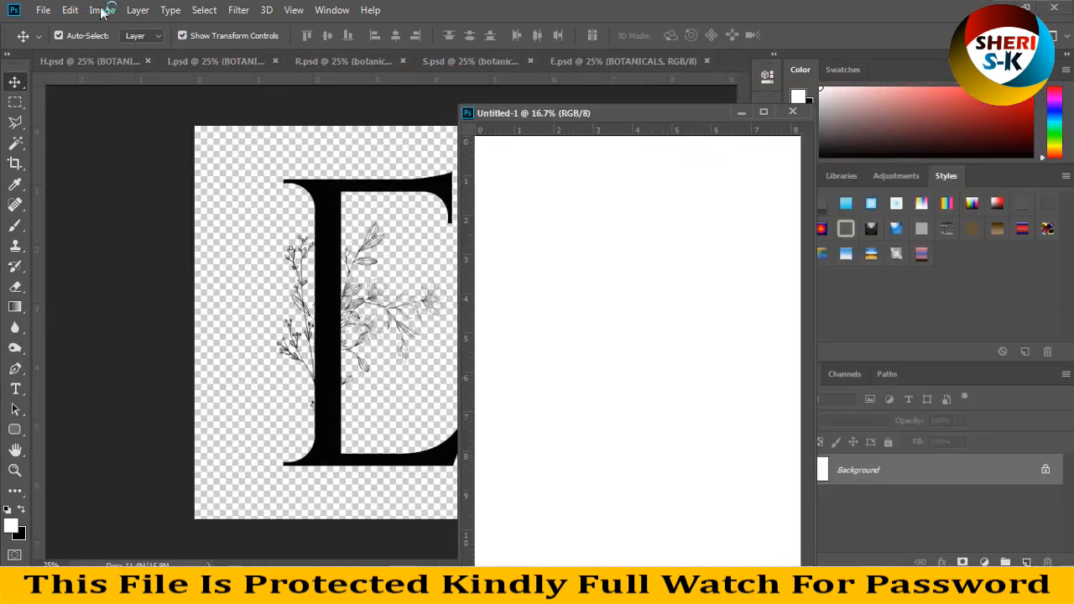
pyautogui.click(102, 12)
pyautogui.moveTo(248, 155)
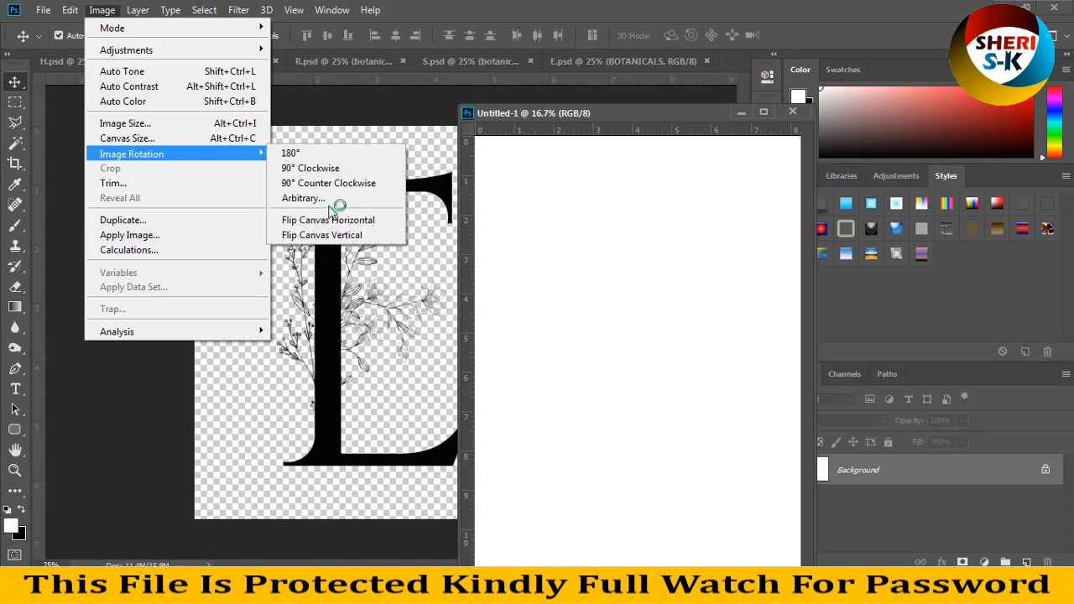
pyautogui.click(329, 168)
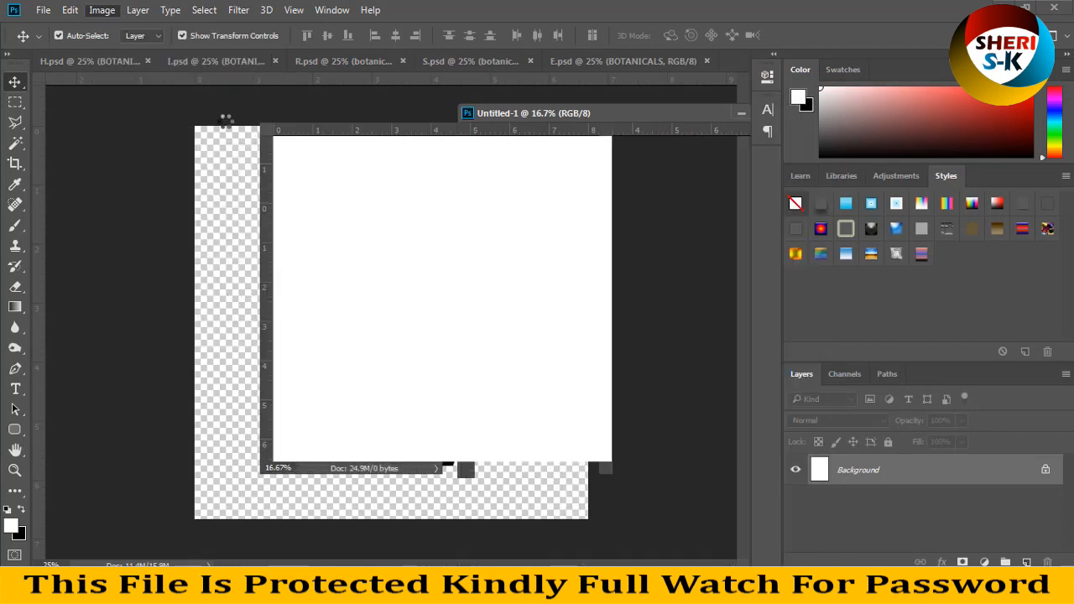
pyautogui.hotkey('ctrl', '-')
# Step: Bring S.psd to the front and move the floating Untitled-1 window aside so the letter S is uncovered
pyautogui.click(90, 60)
pyautogui.click(352, 67)
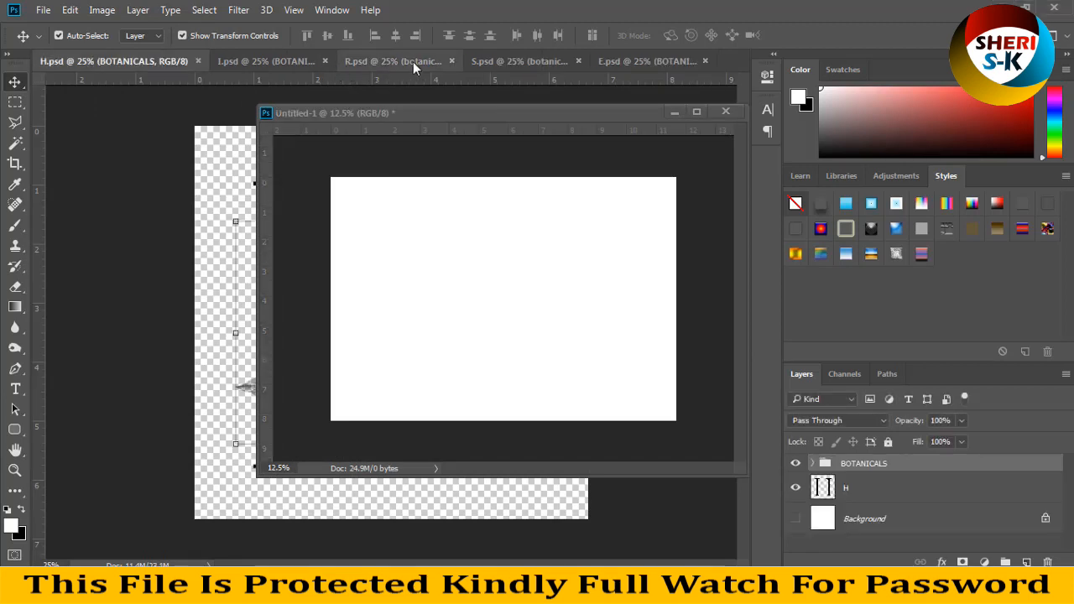
pyautogui.click(529, 59)
pyautogui.moveTo(394, 115); pyautogui.dragTo(621, 196)
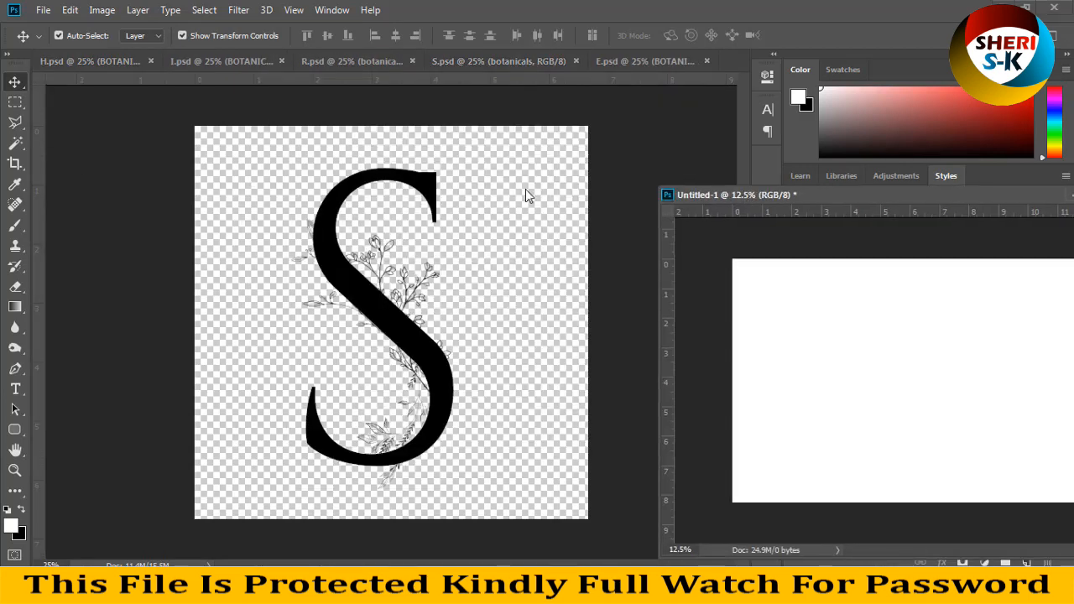
# Step: Move the floating Untitled-1 window down out of the way and expand the botanicals group of S.psd
pyautogui.click(421, 177)
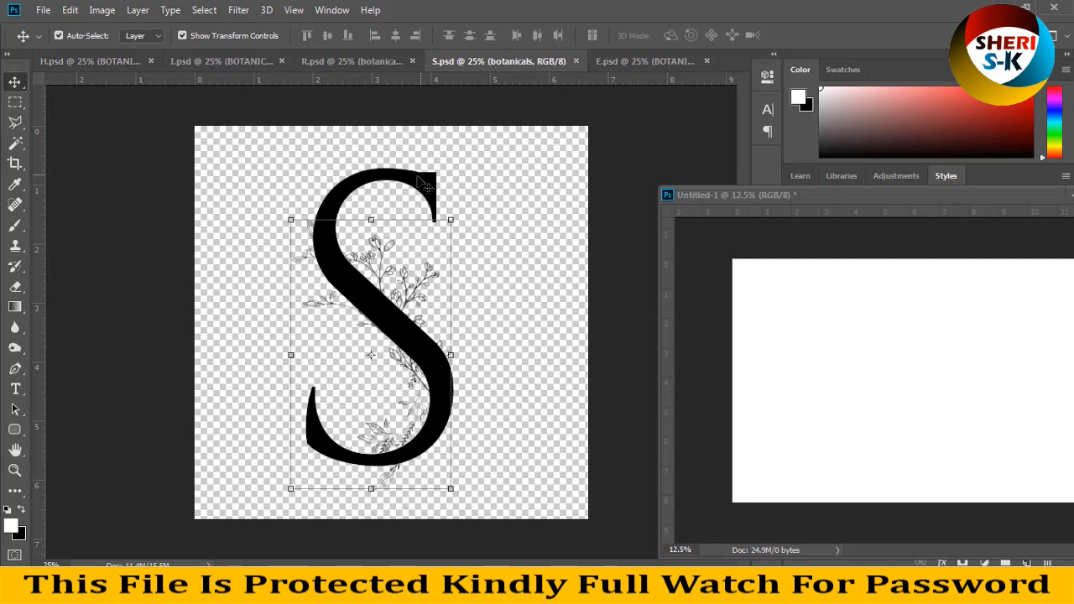
pyautogui.moveTo(837, 197); pyautogui.dragTo(269, 444)
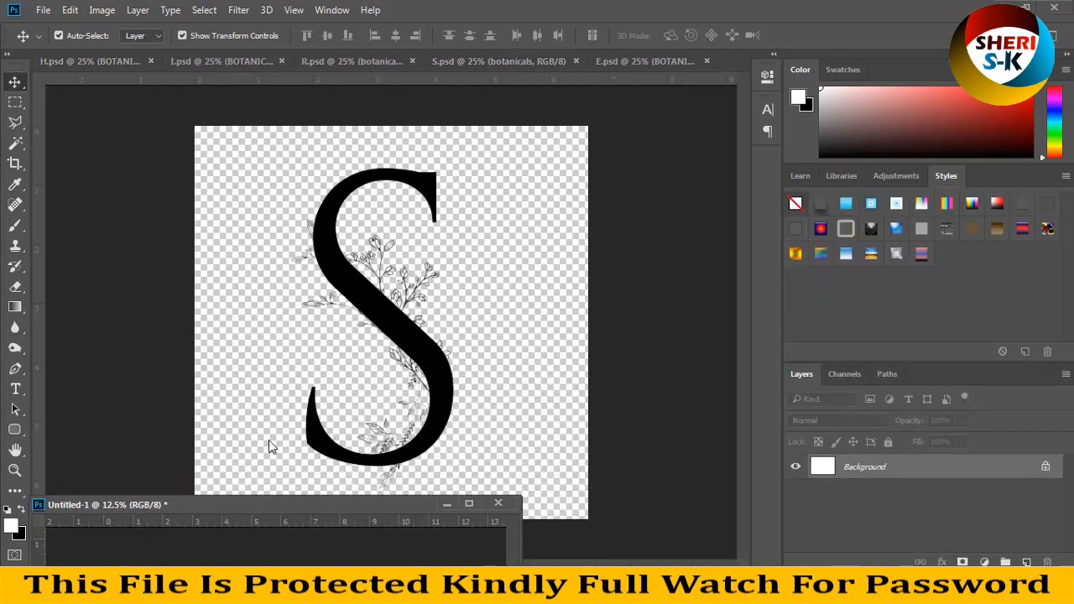
pyautogui.click(363, 308)
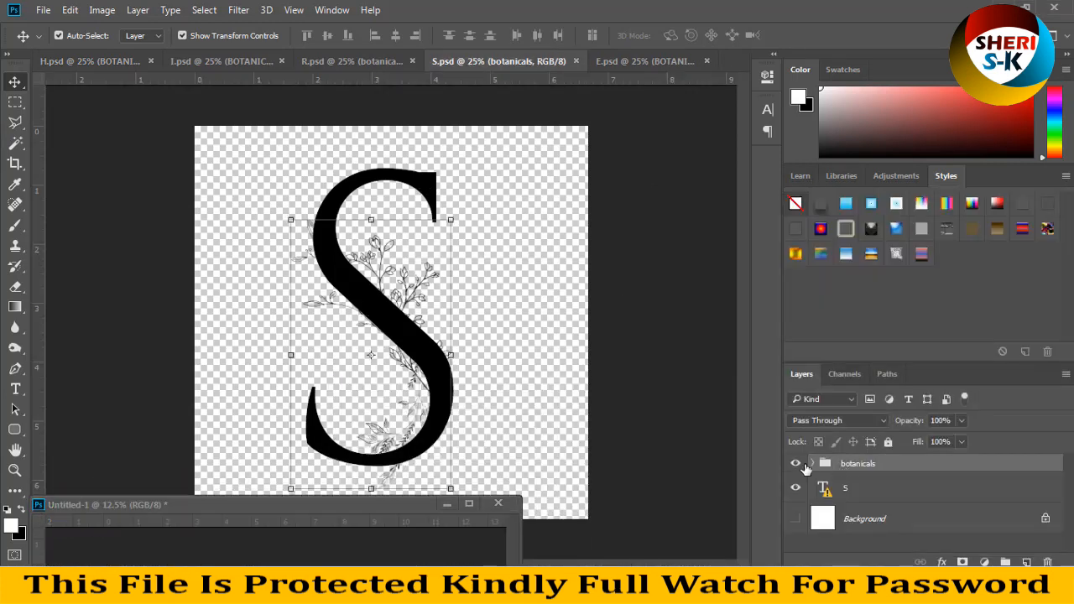
pyautogui.click(813, 465)
pyautogui.scroll(-1, 866, 503)
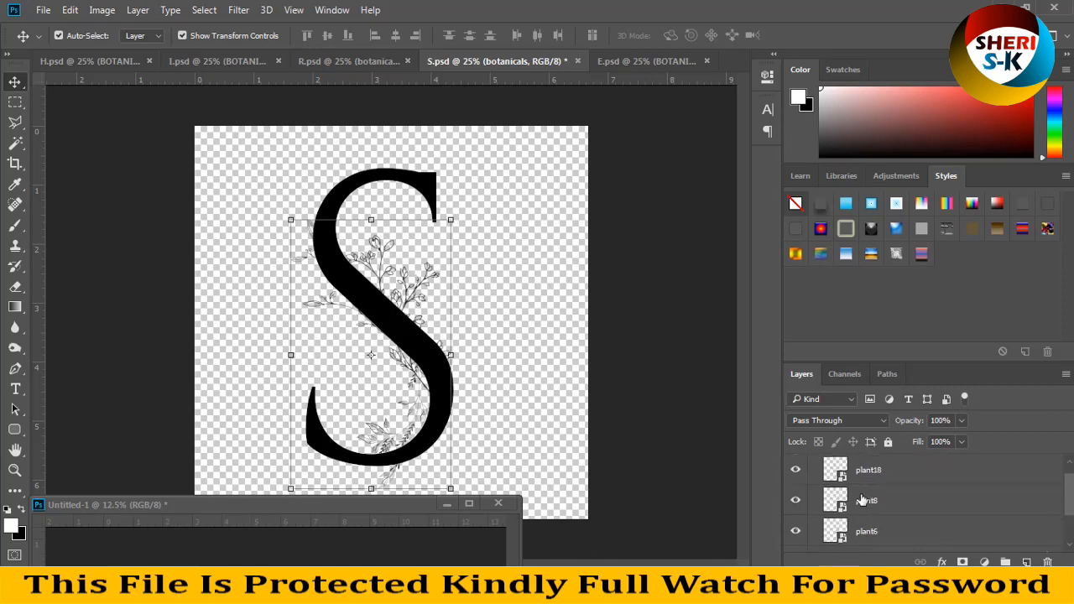
# Step: Open the plant18 smart object's contents, try moving the branch, undo the move and close the file
pyautogui.doubleClick(840, 475)
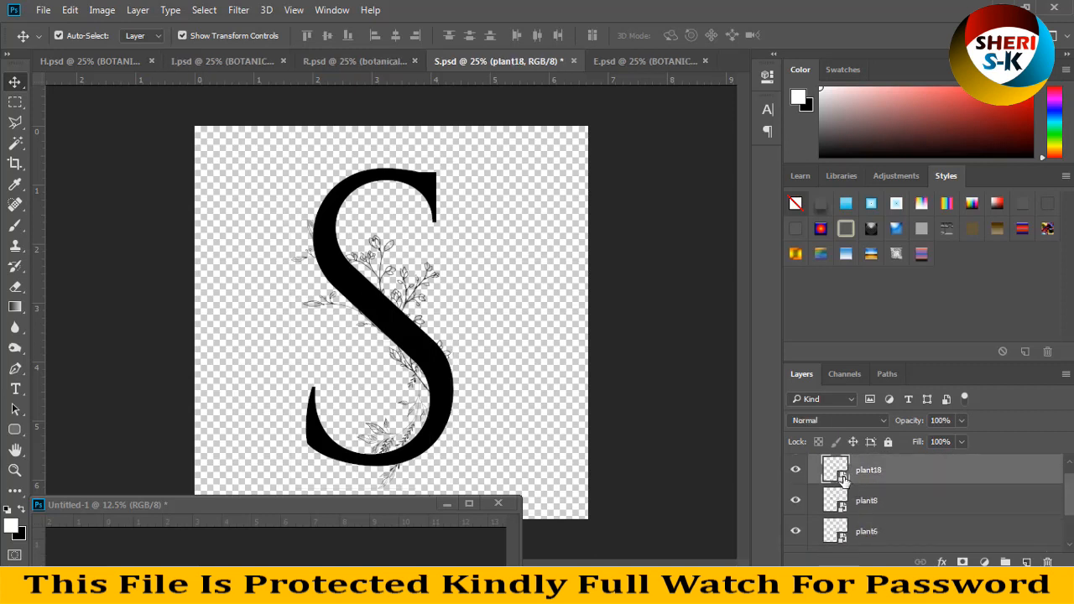
pyautogui.moveTo(417, 252); pyautogui.dragTo(384, 274)
pyautogui.hotkey('ctrl', 'z')
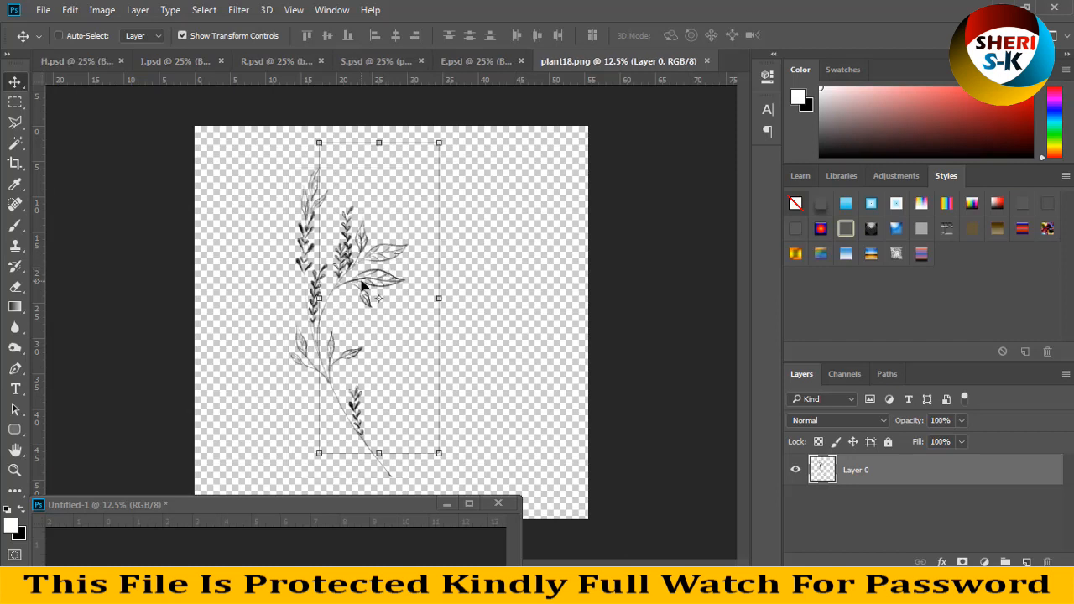
pyautogui.click(457, 64)
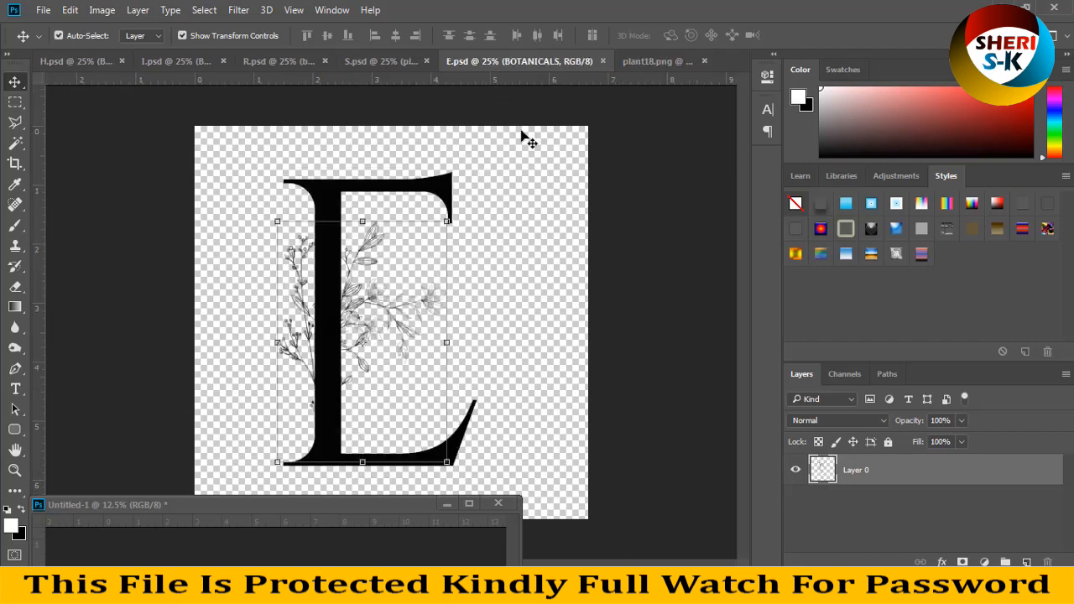
pyautogui.click(654, 67)
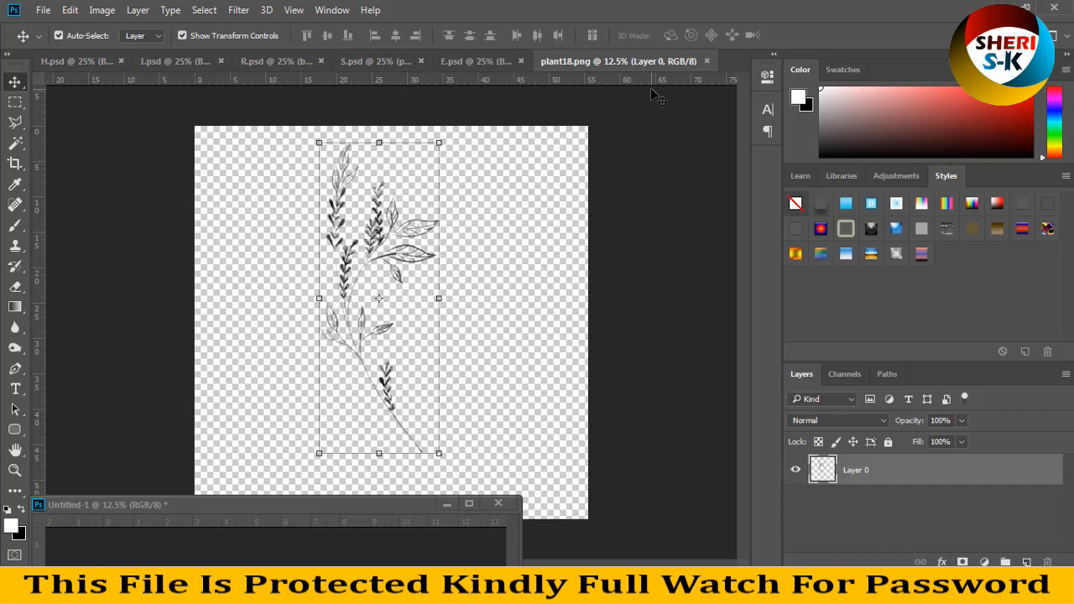
pyautogui.hotkey('ctrl', 'z')
pyautogui.hotkey('ctrl', 'z')
pyautogui.click(709, 61)
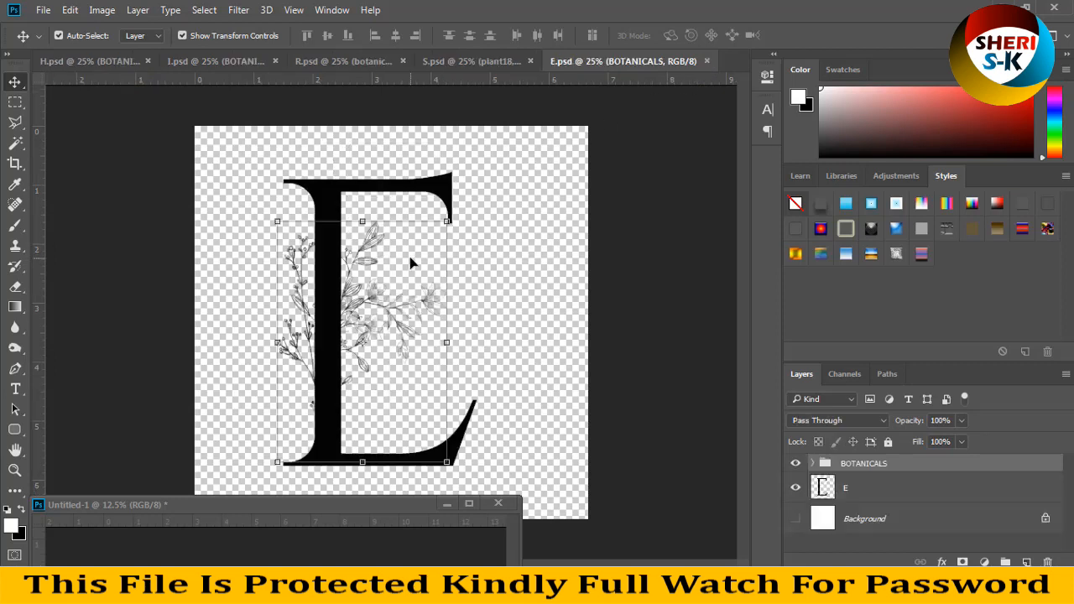
# Step: Merge the visible layers of S.psd, transfer the letter S onto the Untitled-1 A4 page and minimize that document's window
pyautogui.moveTo(384, 508); pyautogui.dragTo(825, 165)
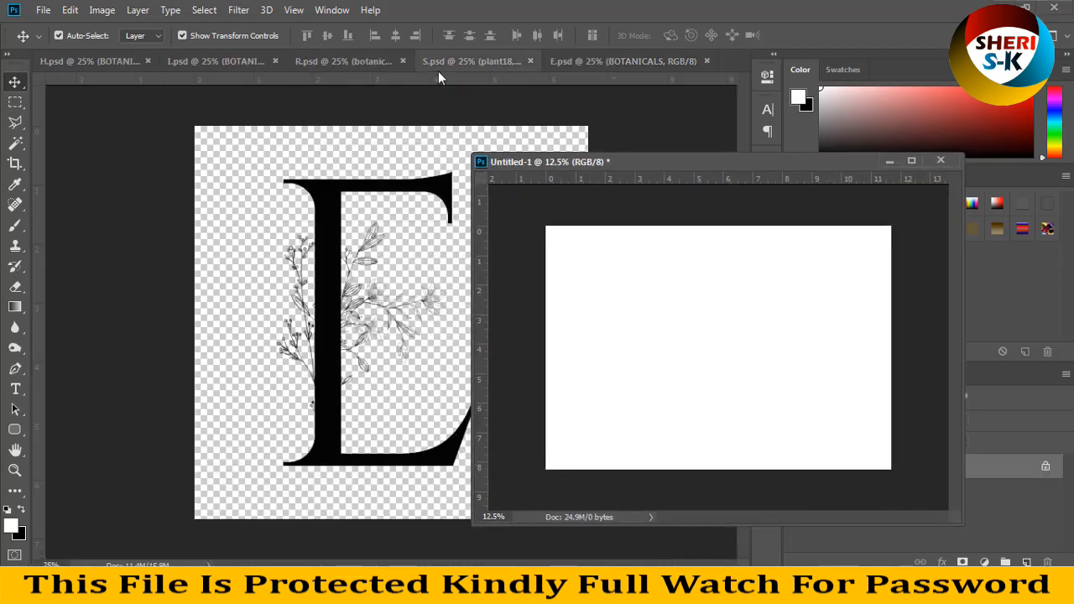
pyautogui.click(465, 61)
pyautogui.keyDown('ctrl'); pyautogui.click(404, 223); pyautogui.keyUp('ctrl')
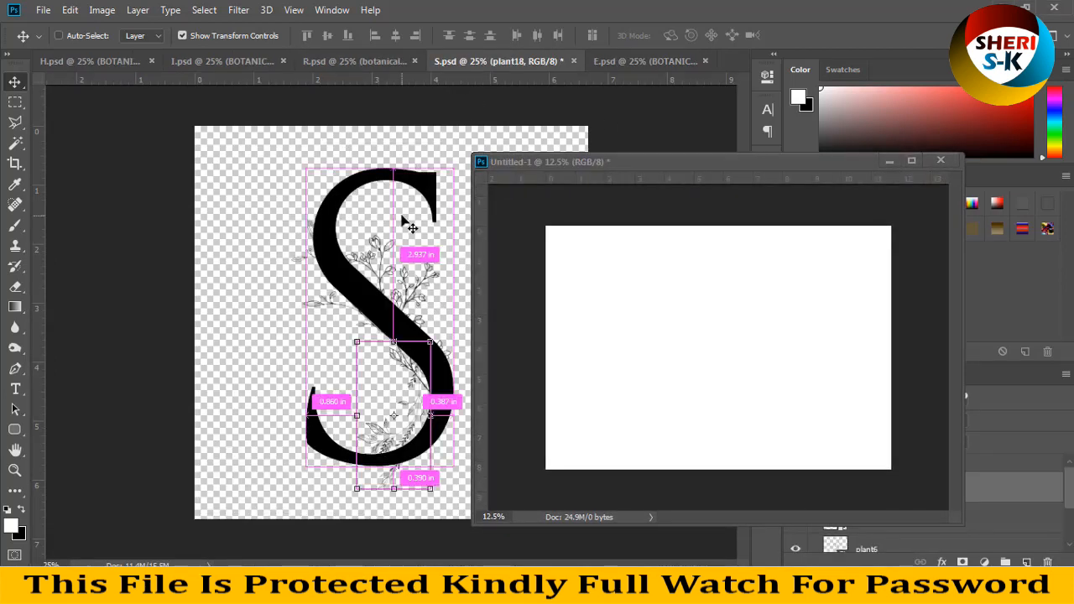
pyautogui.moveTo(418, 193); pyautogui.dragTo(635, 312)
pyautogui.moveTo(430, 188); pyautogui.dragTo(590, 266)
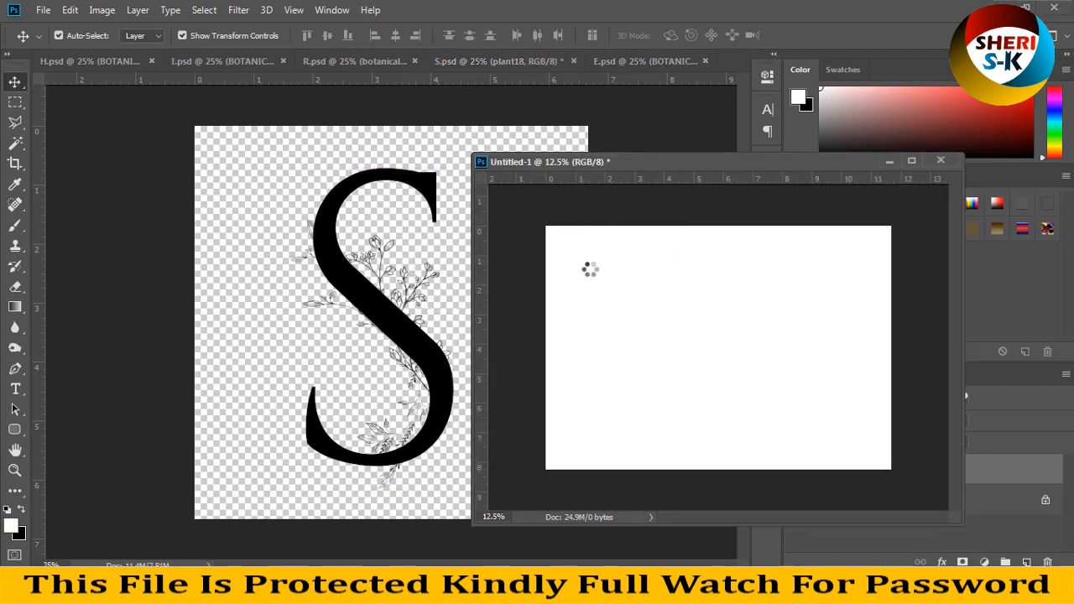
pyautogui.moveTo(561, 338); pyautogui.dragTo(603, 353)
pyautogui.click(890, 160)
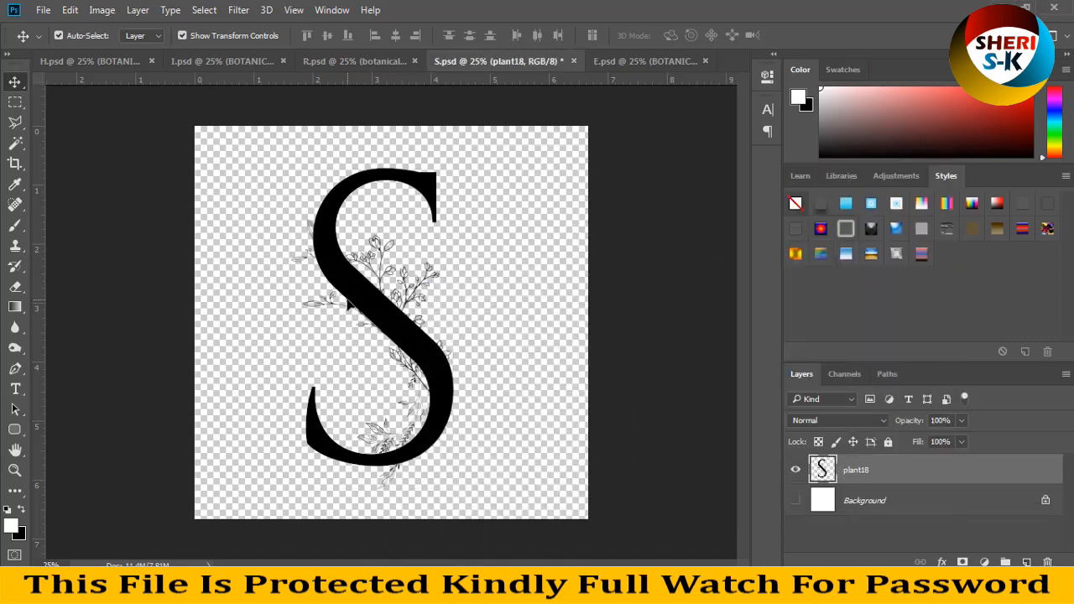
# Step: Restore the separate layers of S.psd, give the plant6 smart object's contents a red Color Overlay and return to S.psd
pyautogui.click(431, 293)
pyautogui.doubleClick(841, 545)
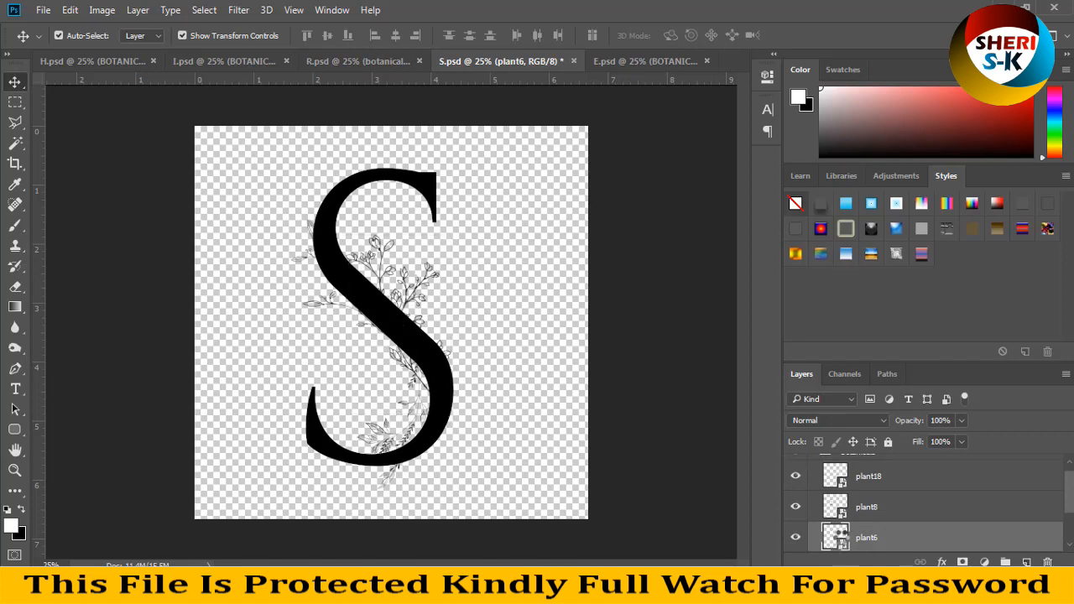
pyautogui.click(941, 563)
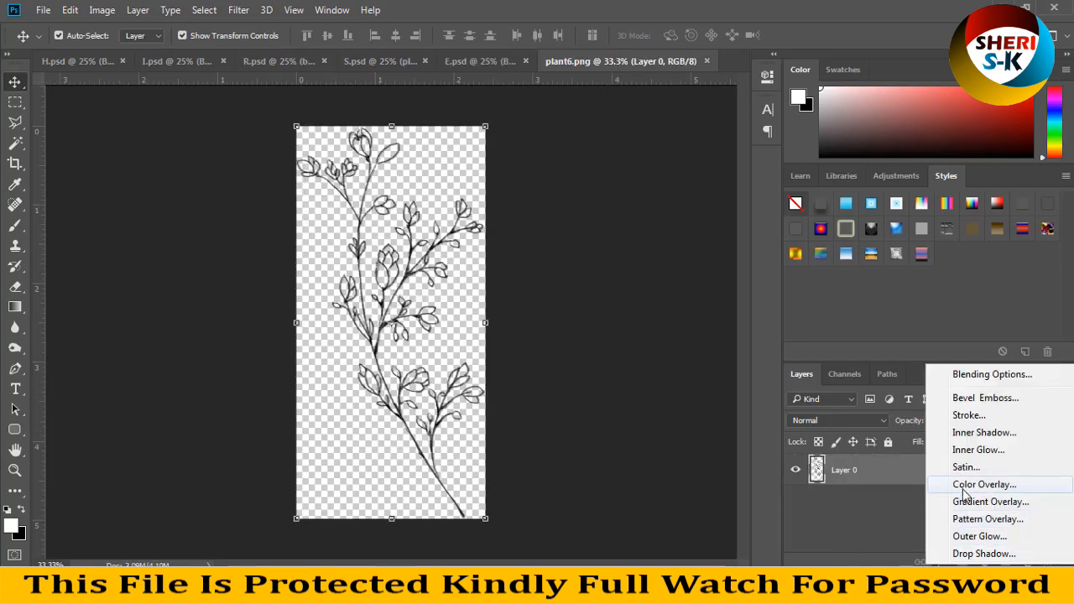
pyautogui.click(926, 484)
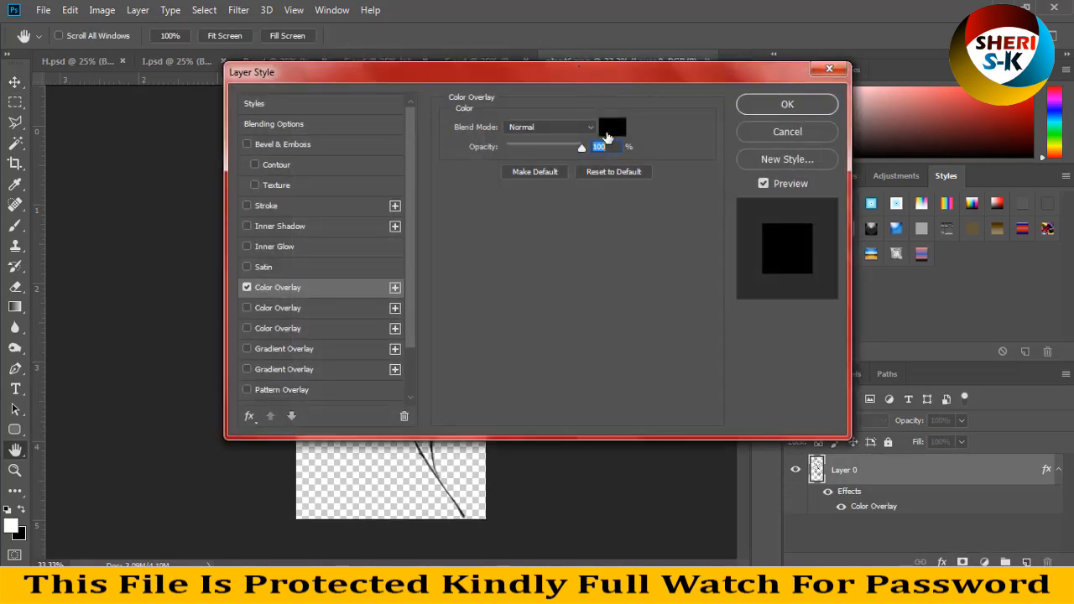
pyautogui.click(609, 128)
pyautogui.moveTo(607, 259)
pyautogui.mouseDown()
pyautogui.moveTo(772, 153)
pyautogui.moveTo(766, 161)
pyautogui.mouseUp()
pyautogui.click(886, 160)
pyautogui.click(791, 111)
pyautogui.moveTo(581, 201); pyautogui.dragTo(509, 184)
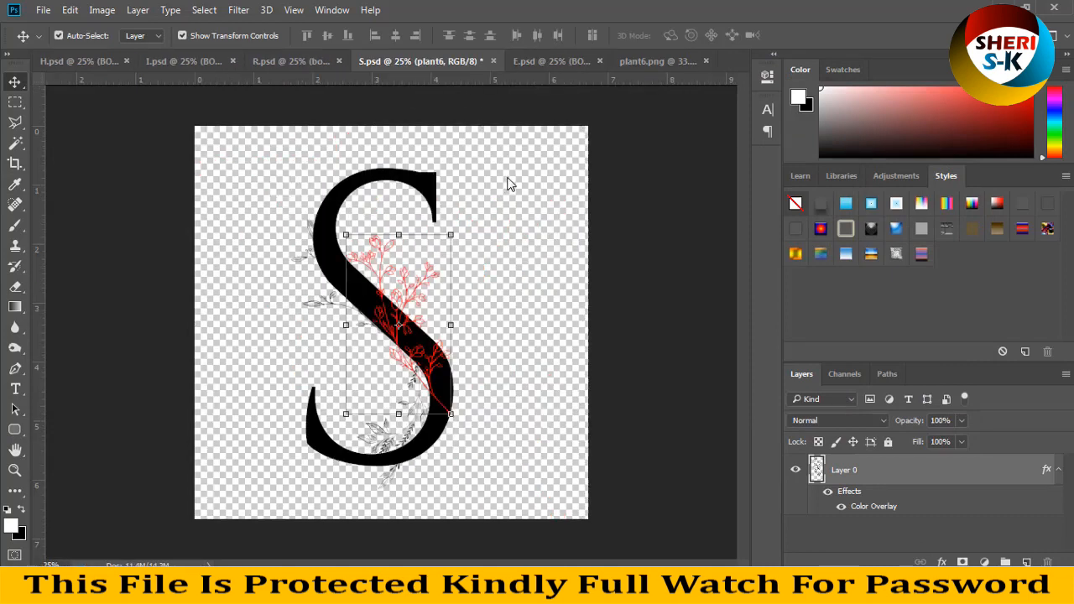
# Step: Give the letter S layer a Gradient Overlay with the Radial style instead of a Color Overlay
pyautogui.click(382, 266)
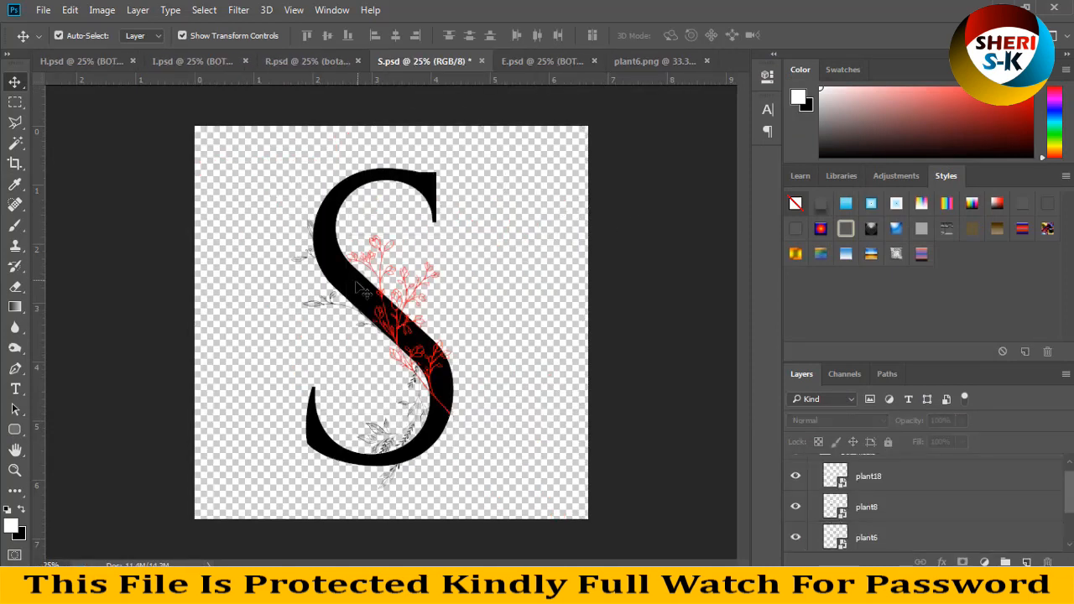
pyautogui.click(368, 298)
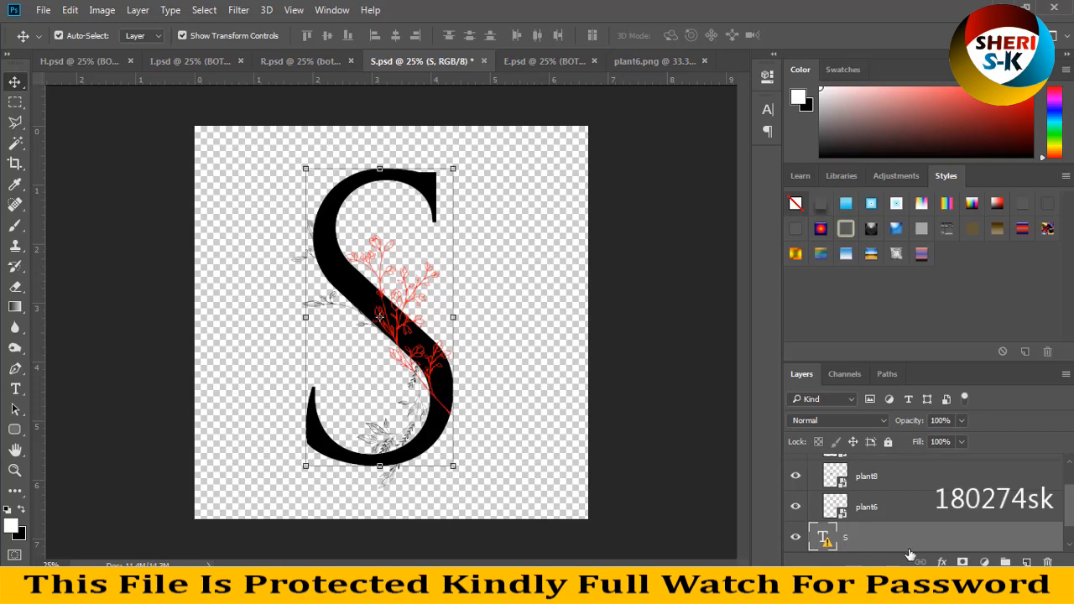
pyautogui.click(942, 562)
pyautogui.click(965, 481)
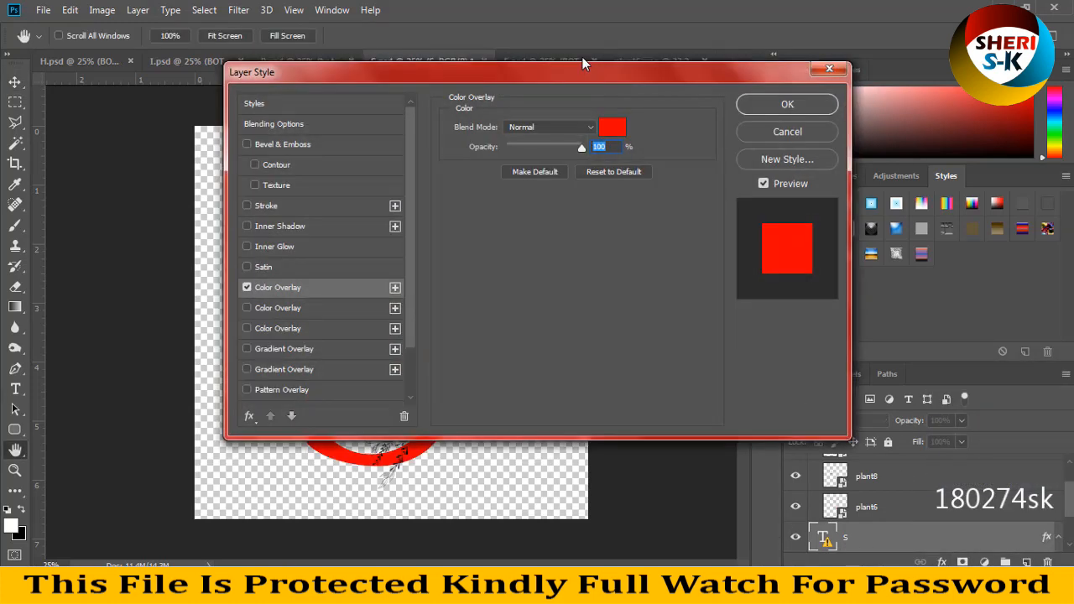
pyautogui.moveTo(582, 67); pyautogui.dragTo(955, 81)
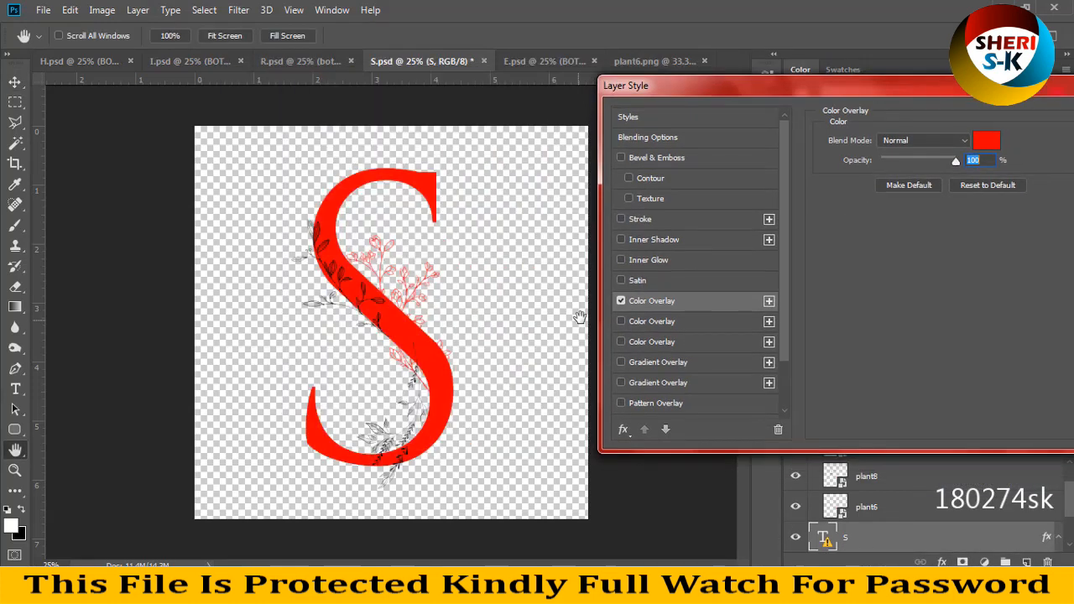
pyautogui.click(621, 301)
pyautogui.click(621, 362)
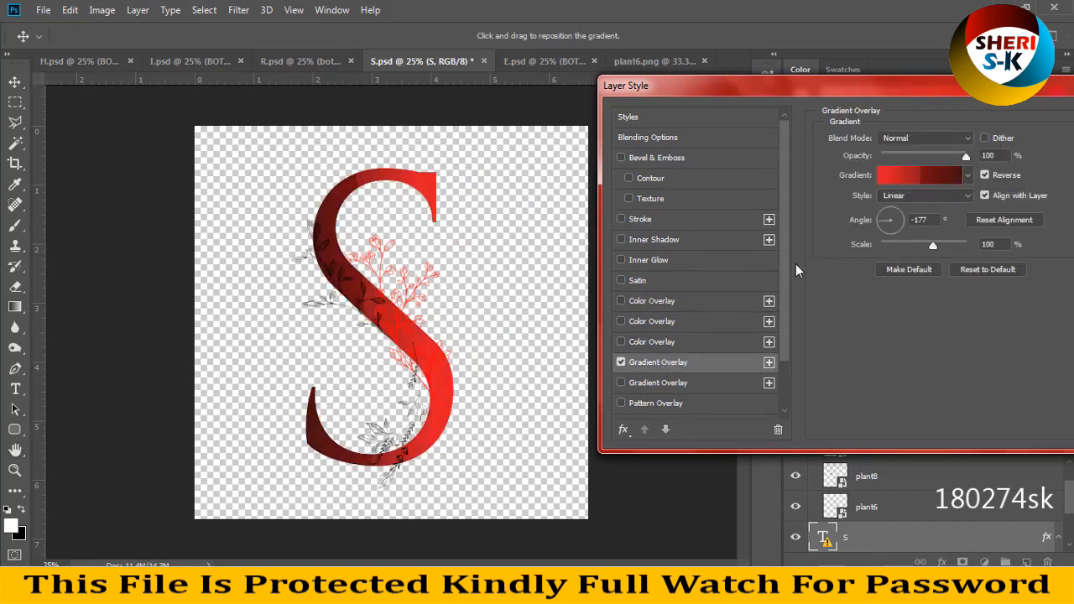
pyautogui.click(926, 195)
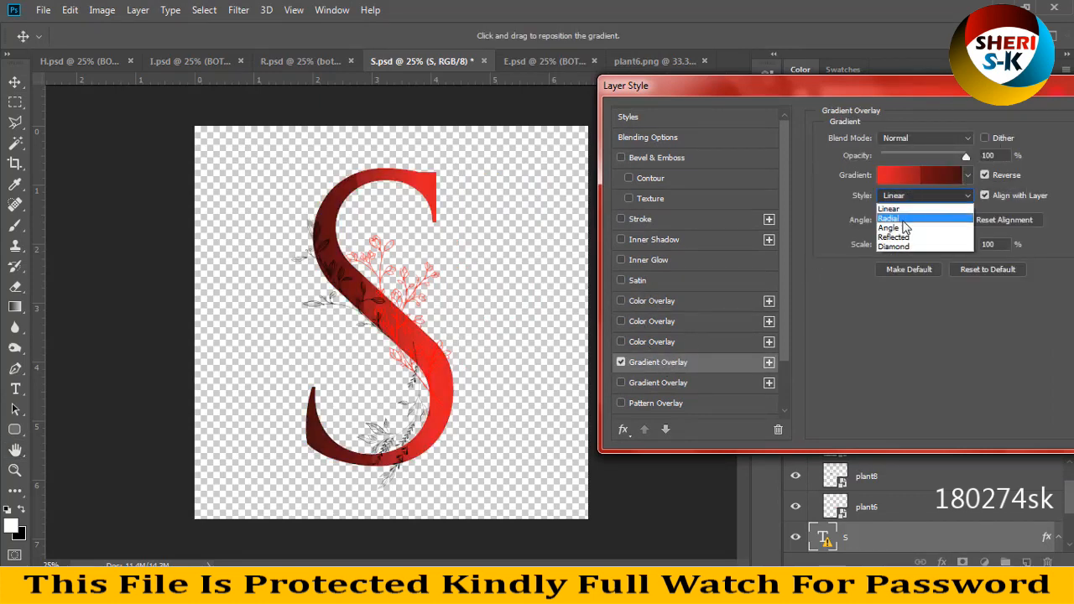
pyautogui.click(910, 218)
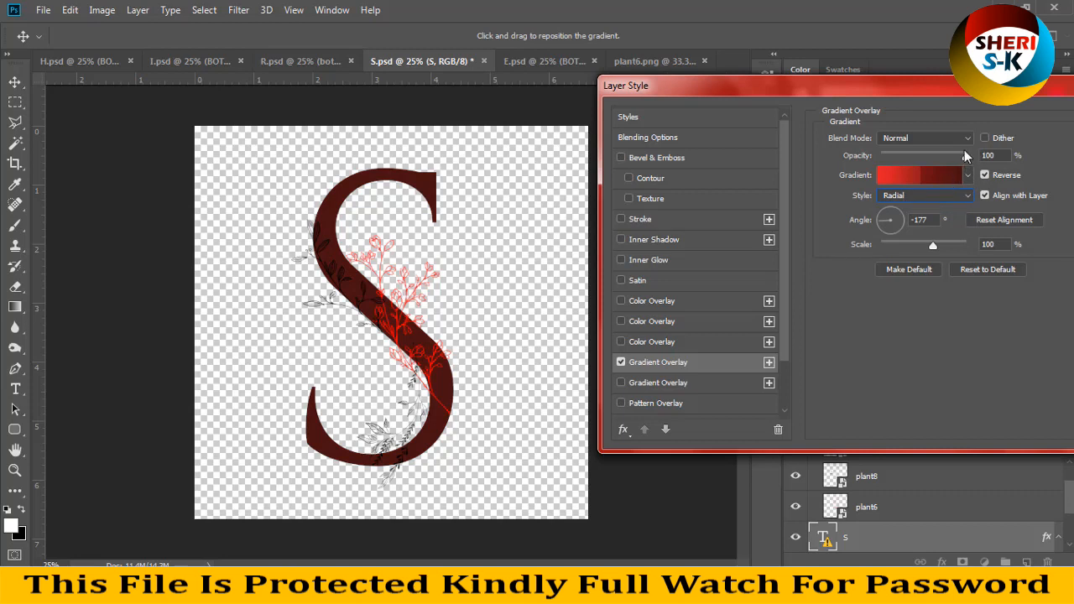
# Step: Try several preset gradients on the letter S, including the metallic red and magenta ones
pyautogui.click(968, 176)
pyautogui.click(884, 297)
pyautogui.scroll(-3, 877, 311)
pyautogui.click(875, 313)
pyautogui.scroll(-4, 878, 307)
pyautogui.click(844, 295)
pyautogui.scroll(-4, 845, 298)
pyautogui.click(940, 271)
pyautogui.click(890, 273)
pyautogui.scroll(-1, 1021, 218)
pyautogui.moveTo(1037, 217); pyautogui.dragTo(1037, 277)
pyautogui.click(987, 261)
pyautogui.click(916, 239)
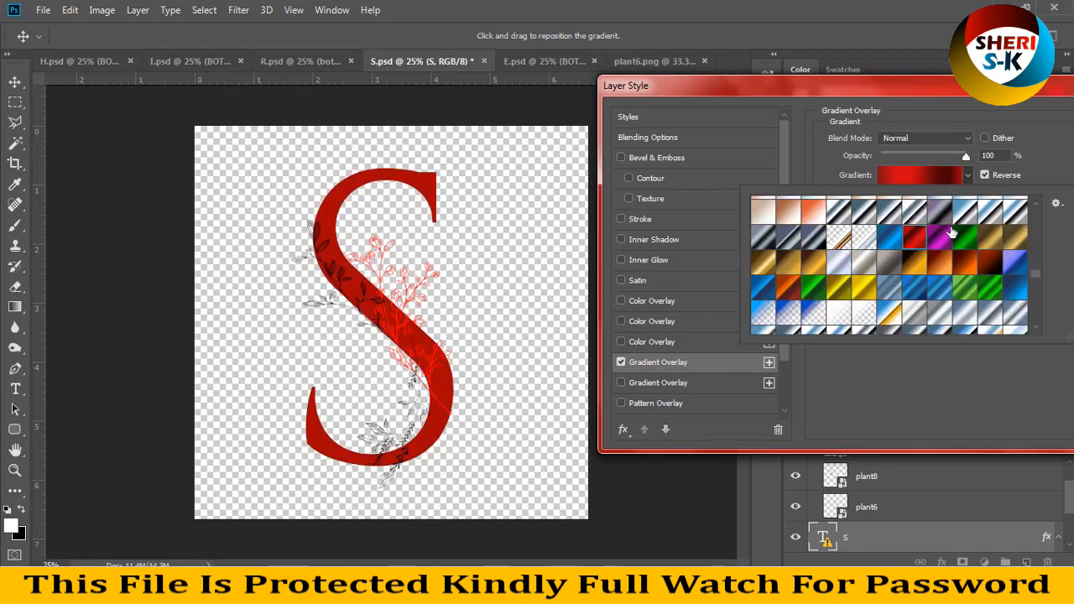
pyautogui.click(940, 238)
# Step: Choose the striped black-and-white metallic gradient for the letter S, apply the layer style and deselect the layer
pyautogui.click(791, 290)
pyautogui.scroll(-5, 839, 293)
pyautogui.click(905, 298)
pyautogui.click(816, 281)
pyautogui.click(811, 305)
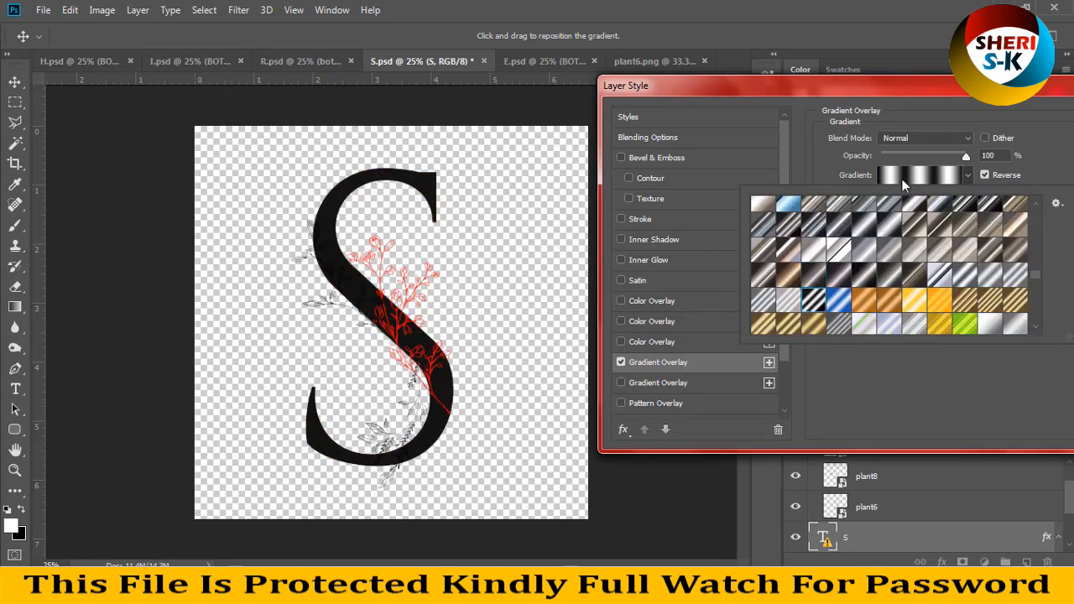
pyautogui.press('Return')
pyautogui.press('Return')
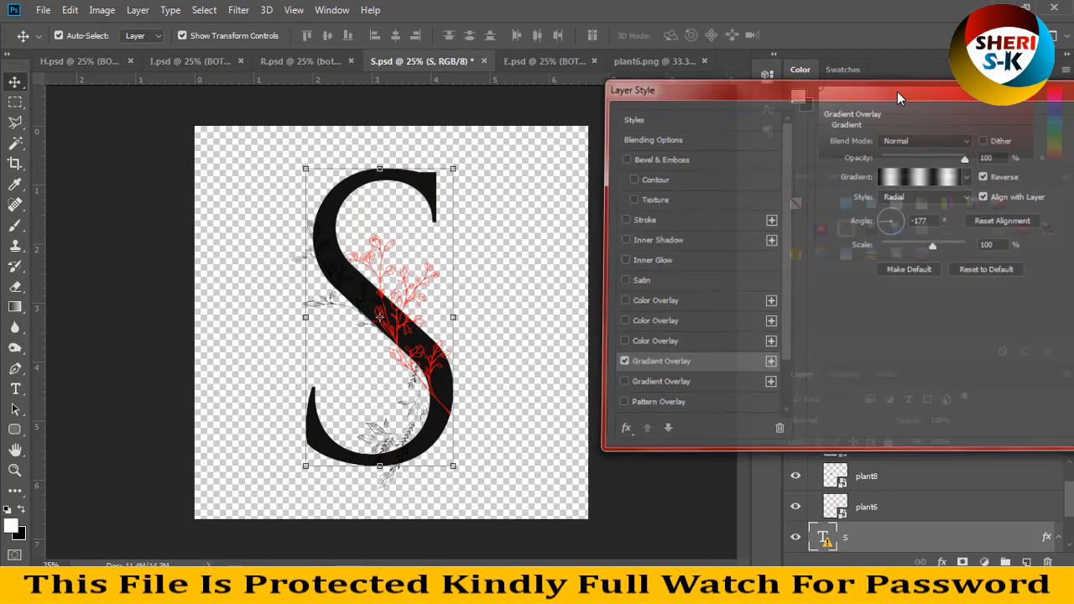
pyautogui.click(663, 218)
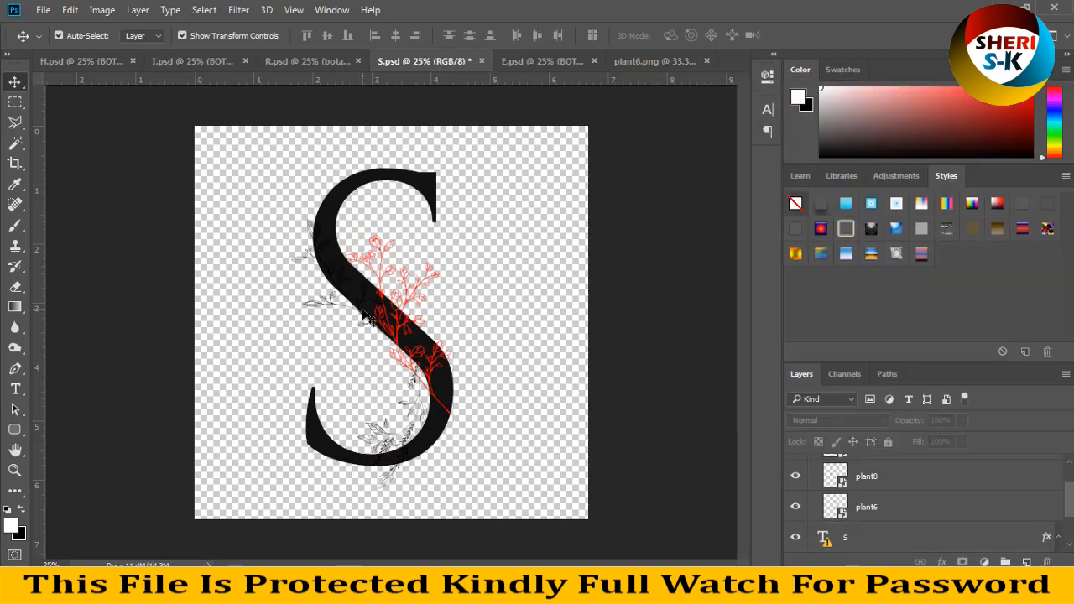
# Step: Open the plant8 smart object, apply a golden-yellow Color Overlay to its branch, then save and close it
pyautogui.click(319, 313)
pyautogui.doubleClick(839, 478)
pyautogui.click(941, 562)
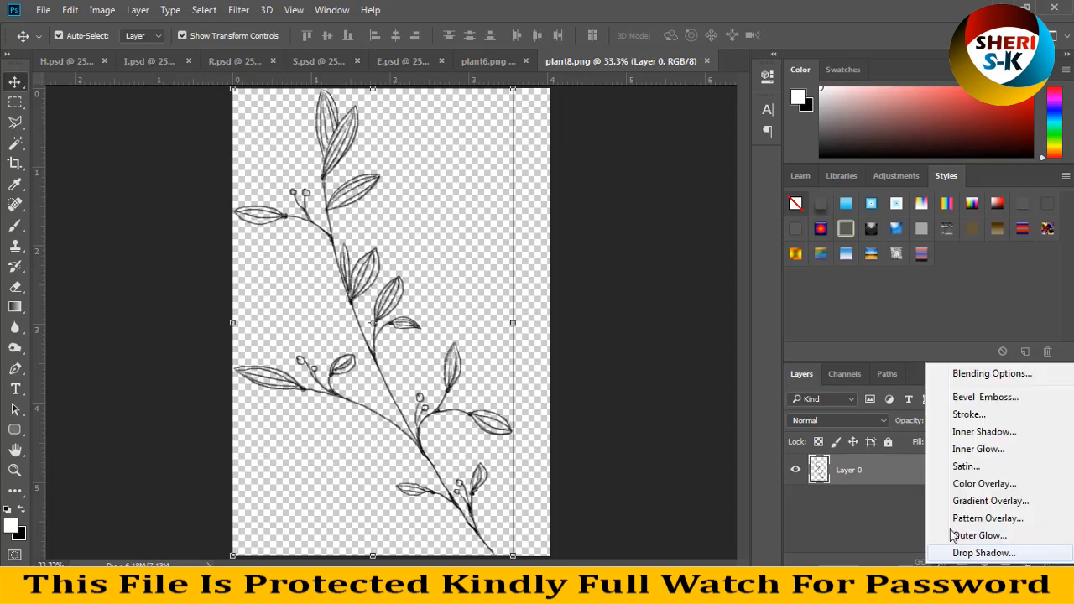
pyautogui.click(958, 414)
pyautogui.click(625, 126)
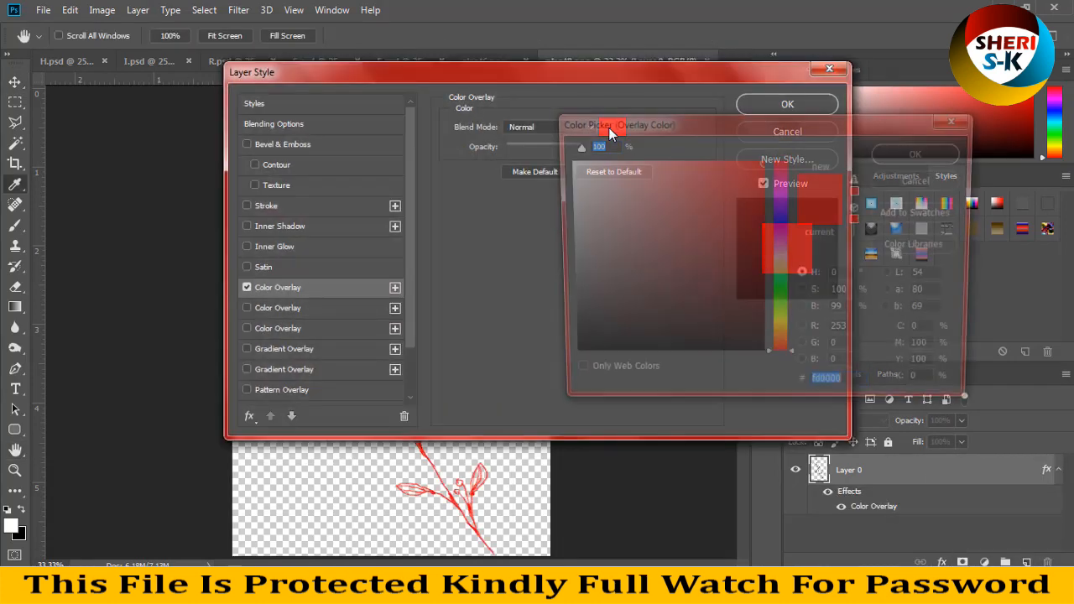
pyautogui.click(781, 333)
pyautogui.moveTo(781, 338); pyautogui.dragTo(781, 340)
pyautogui.click(922, 152)
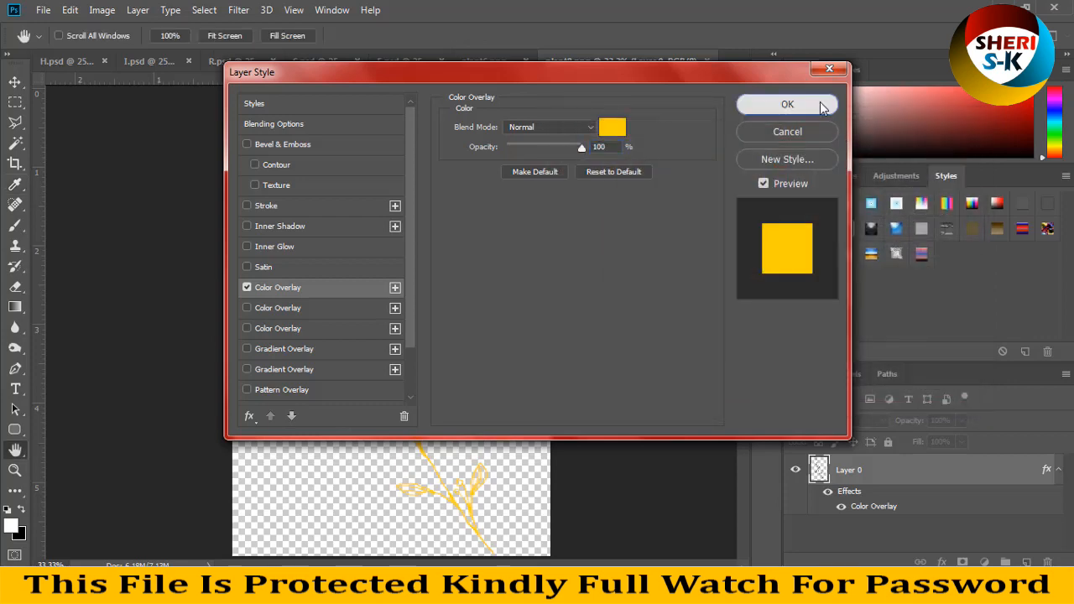
pyautogui.click(818, 104)
pyautogui.hotkey('ctrl', 's')
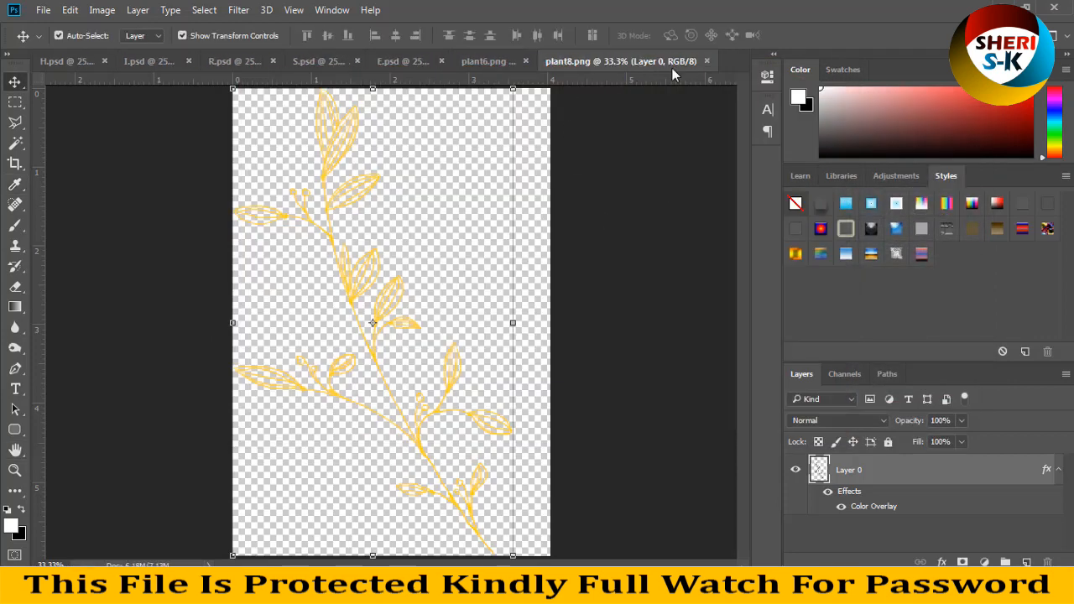
pyautogui.click(708, 62)
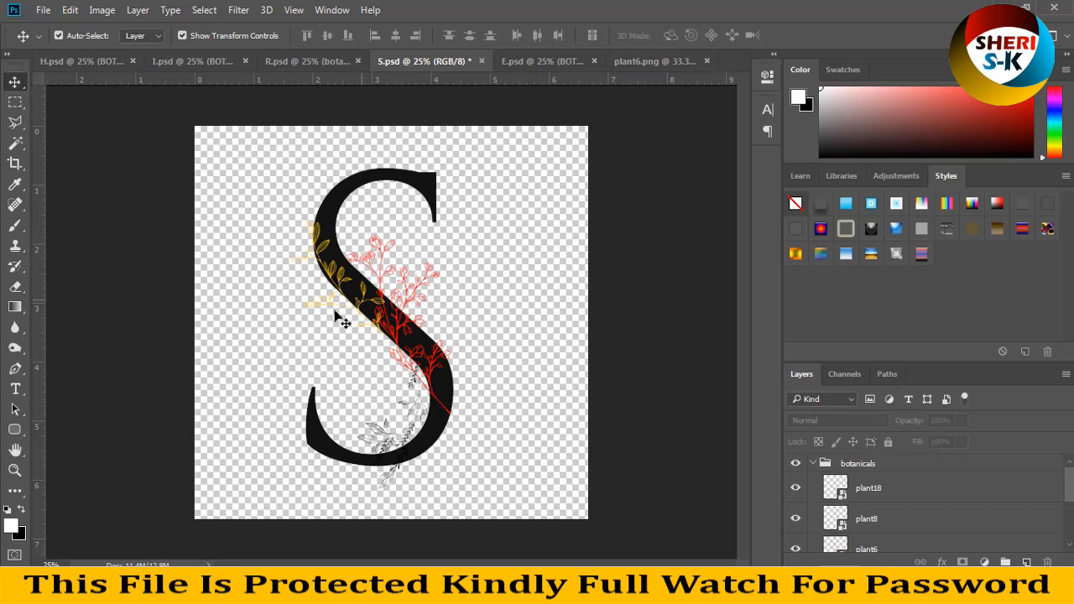
# Step: Merge the letter S and its botanicals in S.psd into a single layer
pyautogui.click(382, 441)
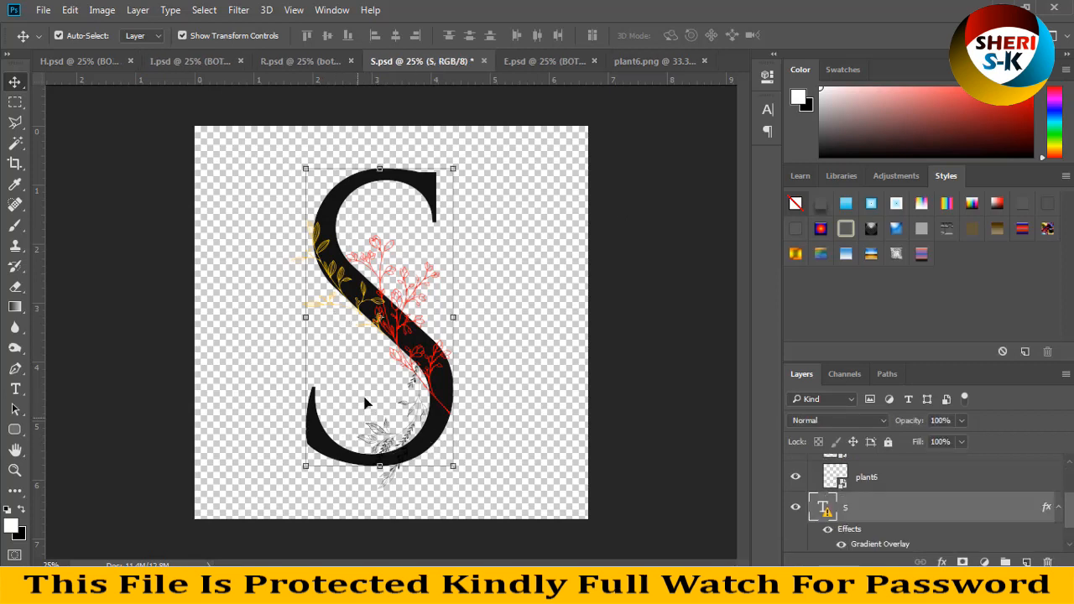
pyautogui.press('ctrl')
pyautogui.hotkey('ctrl', 'shift', 'e')
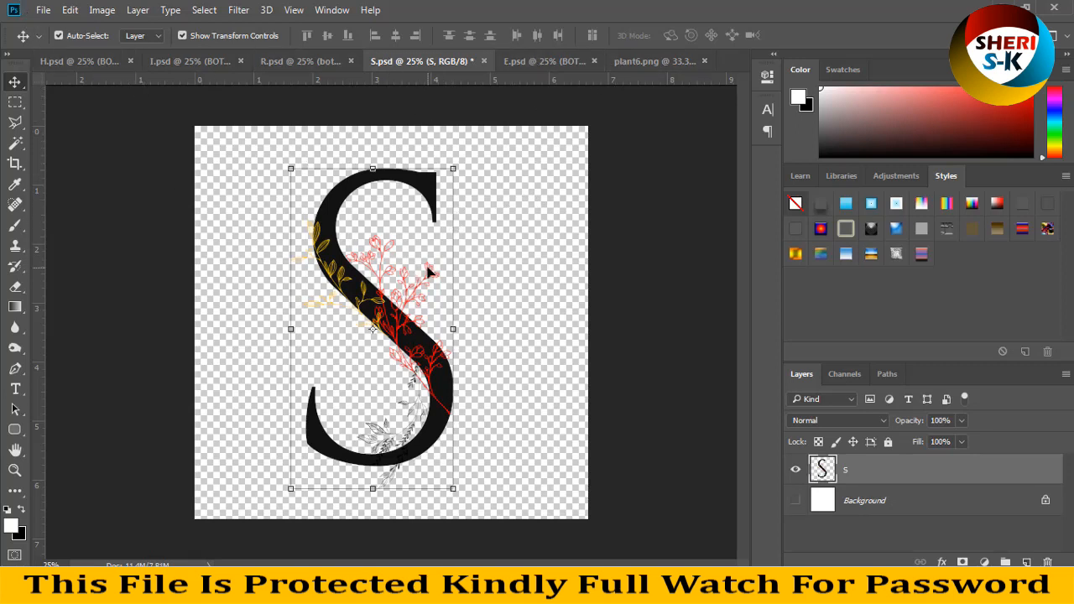
# Step: Create a new A4 document of 210 x 297 mm at 300 ppi and rotate its canvas 90° clockwise
pyautogui.hotkey('ctrl', 'n')
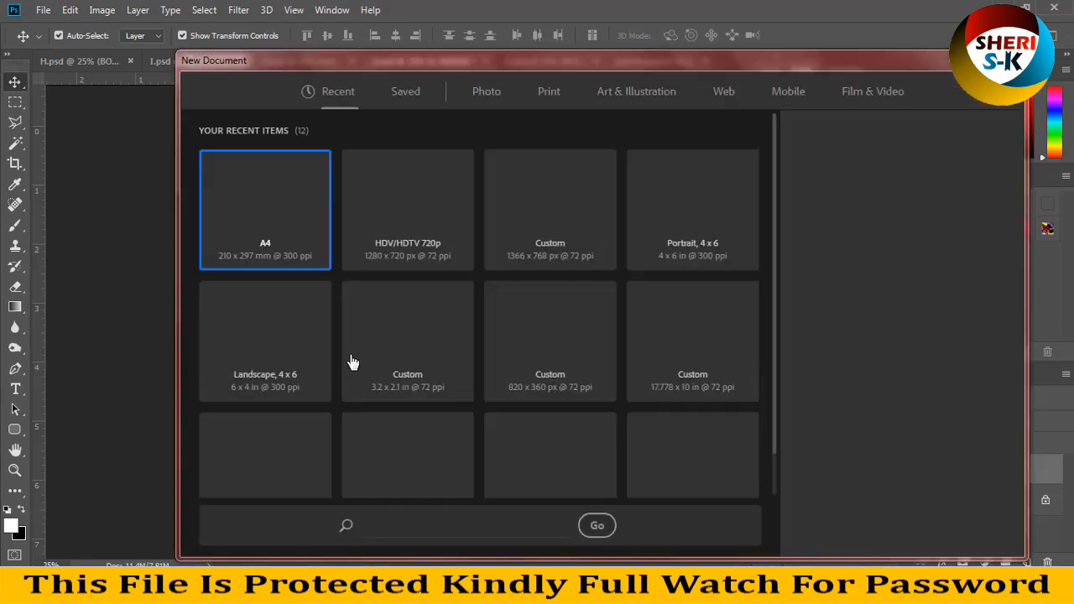
pyautogui.click(911, 525)
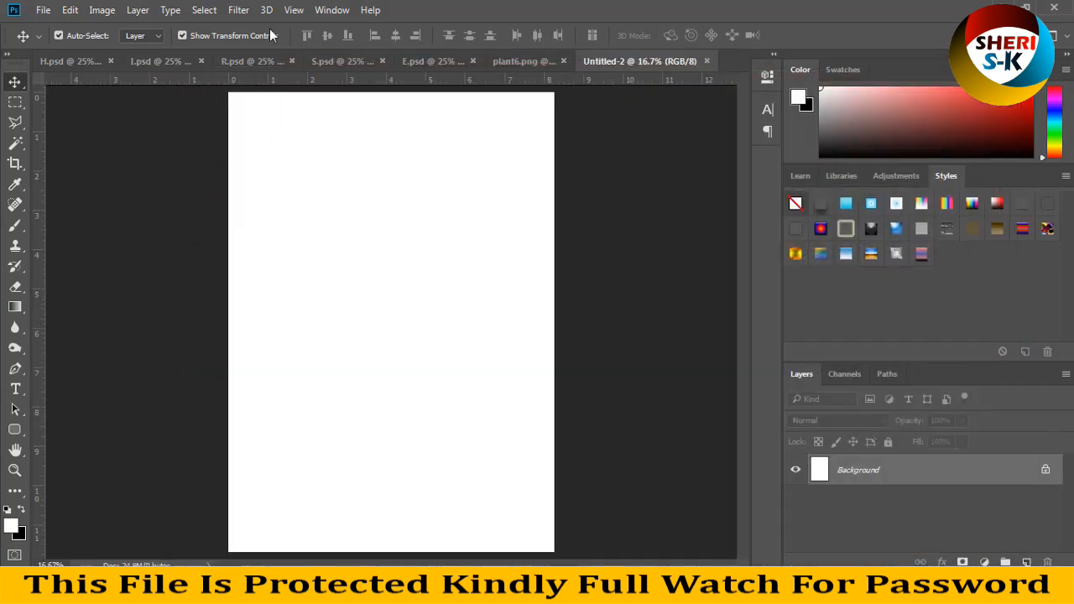
pyautogui.click(114, 13)
pyautogui.moveTo(256, 156)
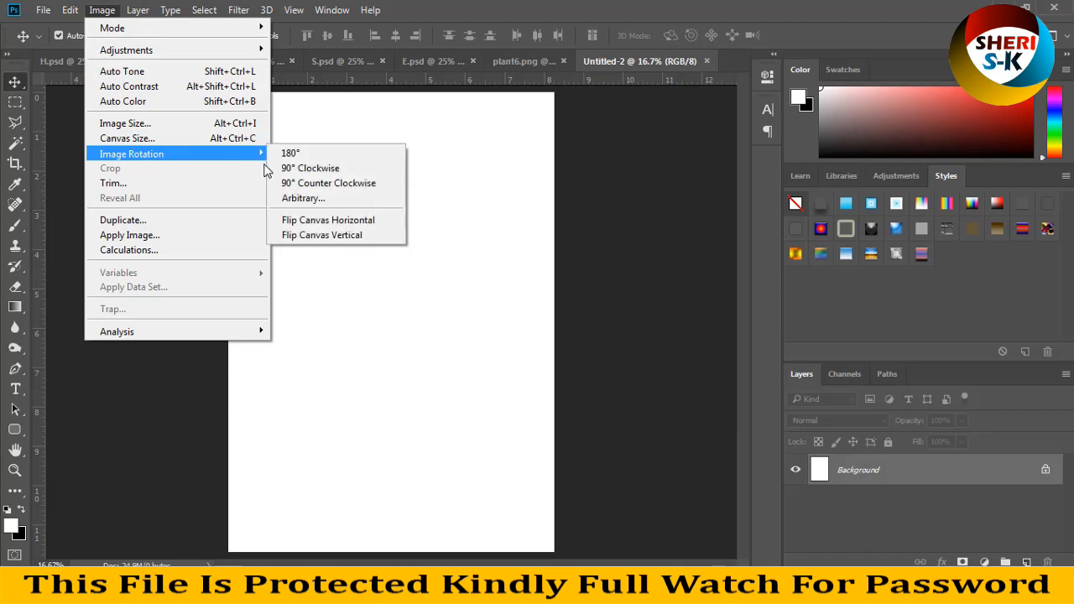
pyautogui.click(310, 168)
# Step: Float the new document and S.psd as windows, copy the letter S into the landscape document and minimise S.psd
pyautogui.moveTo(667, 61); pyautogui.dragTo(682, 143)
pyautogui.moveTo(421, 59); pyautogui.dragTo(365, 135)
pyautogui.moveTo(574, 234); pyautogui.dragTo(759, 244)
pyautogui.click(552, 150)
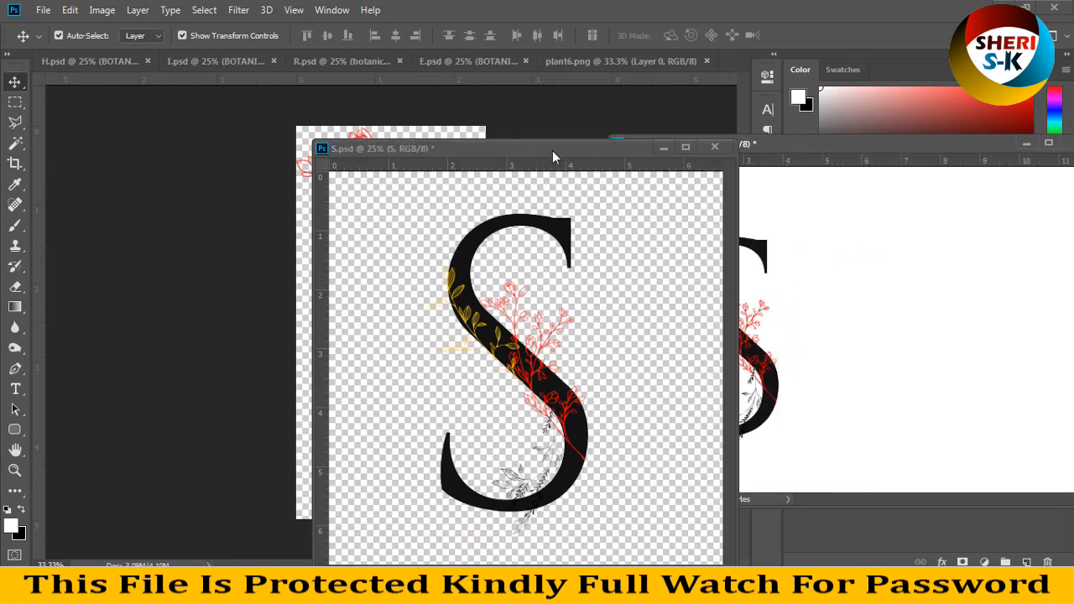
pyautogui.click(666, 146)
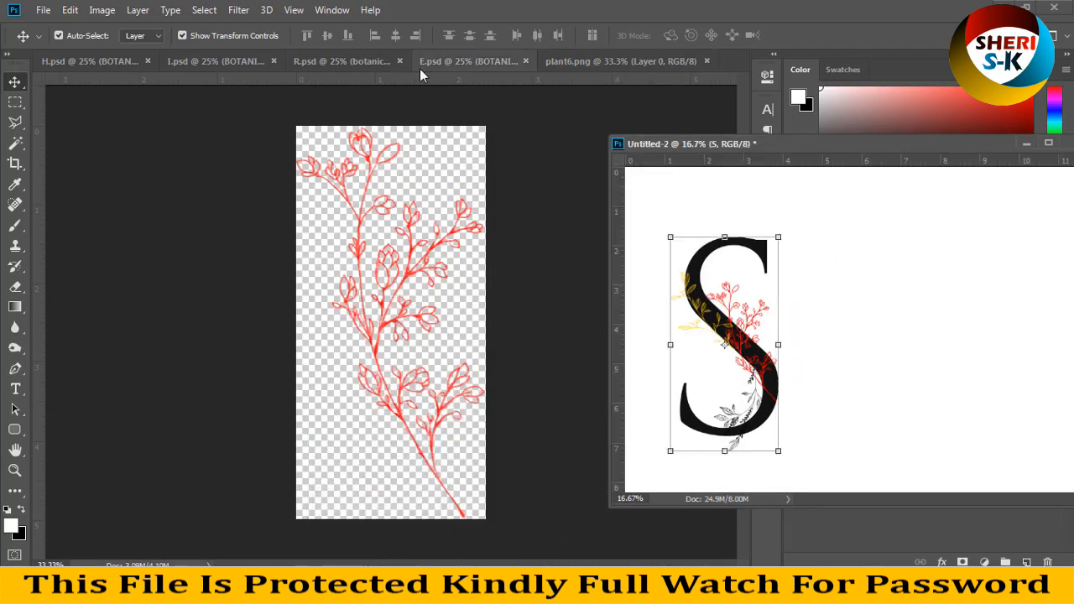
# Step: Close plant6.png, merge the visible layers of H.psd and copy the letter H beside the S in the landscape document
pyautogui.click(707, 61)
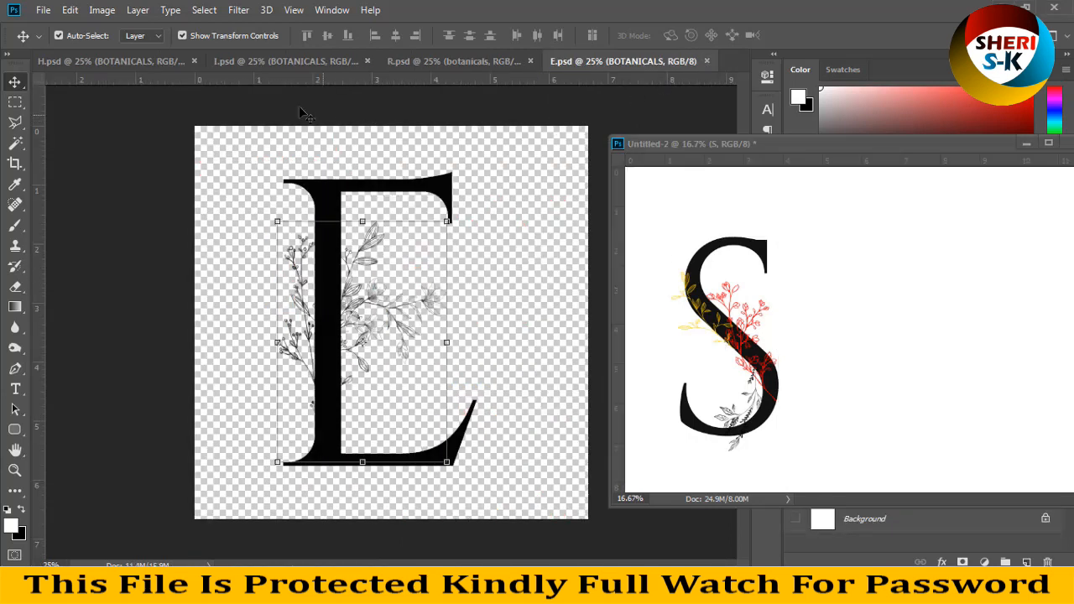
pyautogui.click(103, 64)
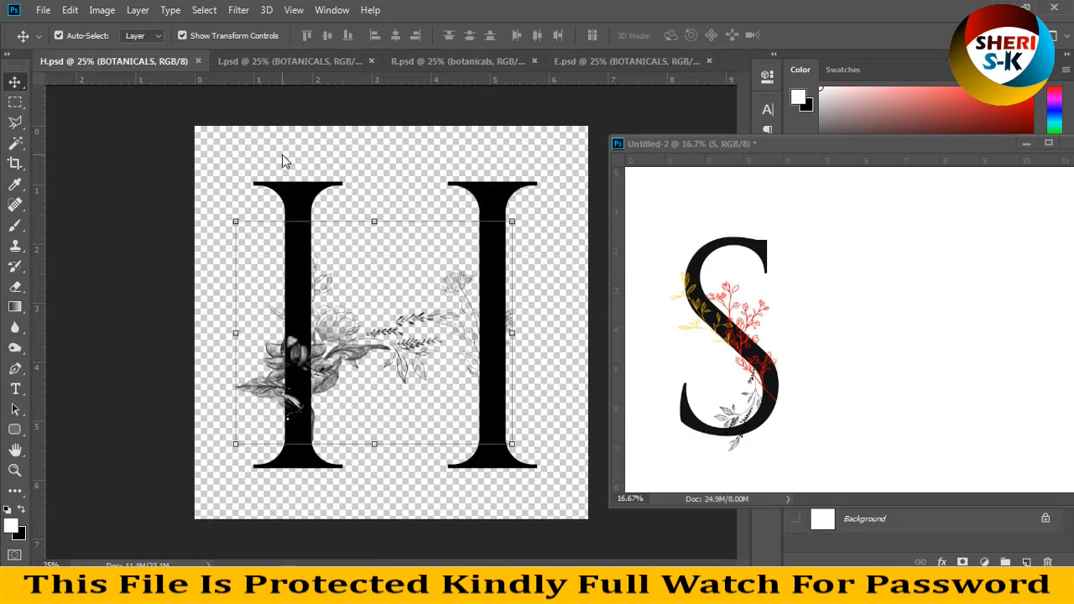
pyautogui.hotkey('ctrl', 'shift', 'e')
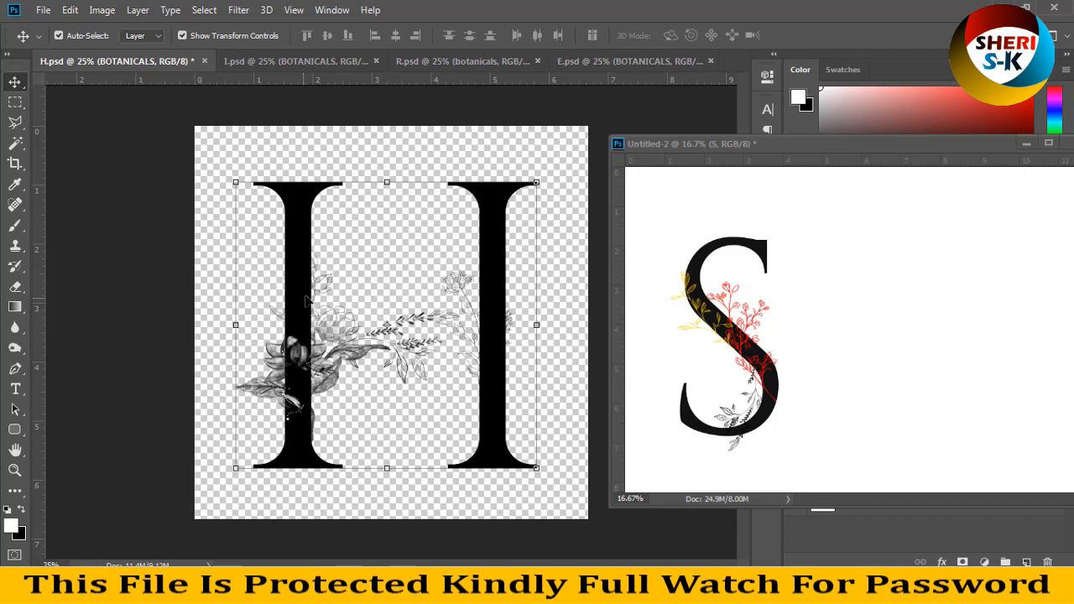
pyautogui.moveTo(300, 256); pyautogui.dragTo(819, 314)
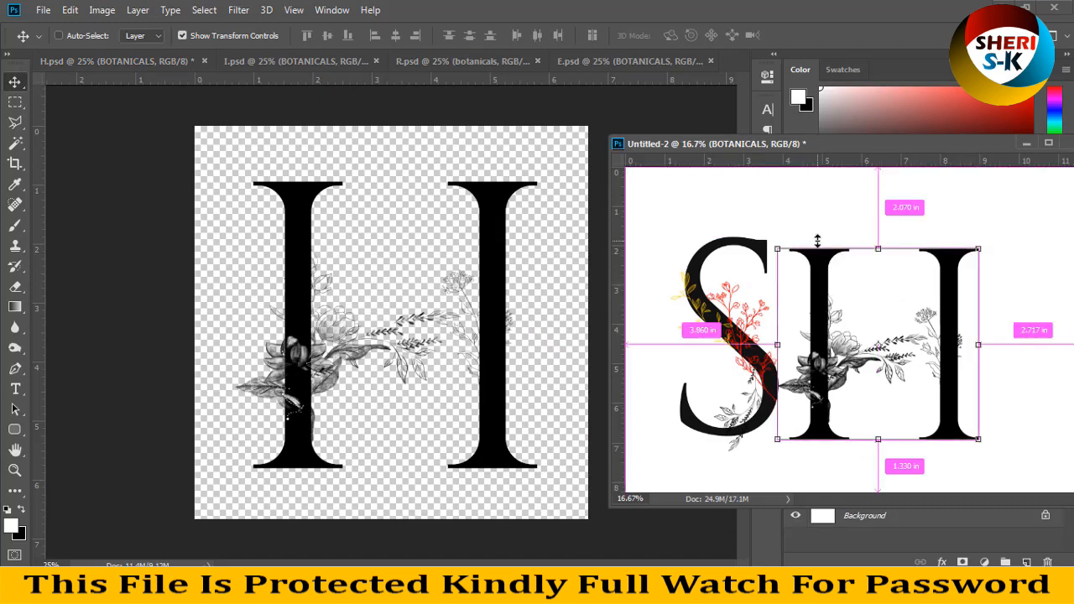
pyautogui.hotkey('ctrl', '-')
pyautogui.click(1007, 318)
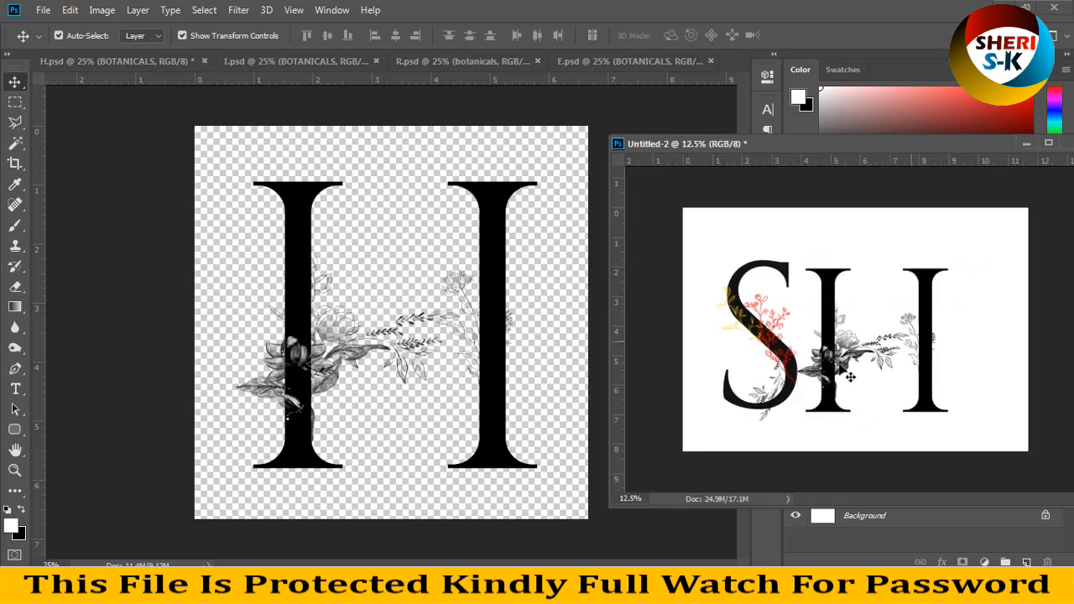
pyautogui.click(881, 344)
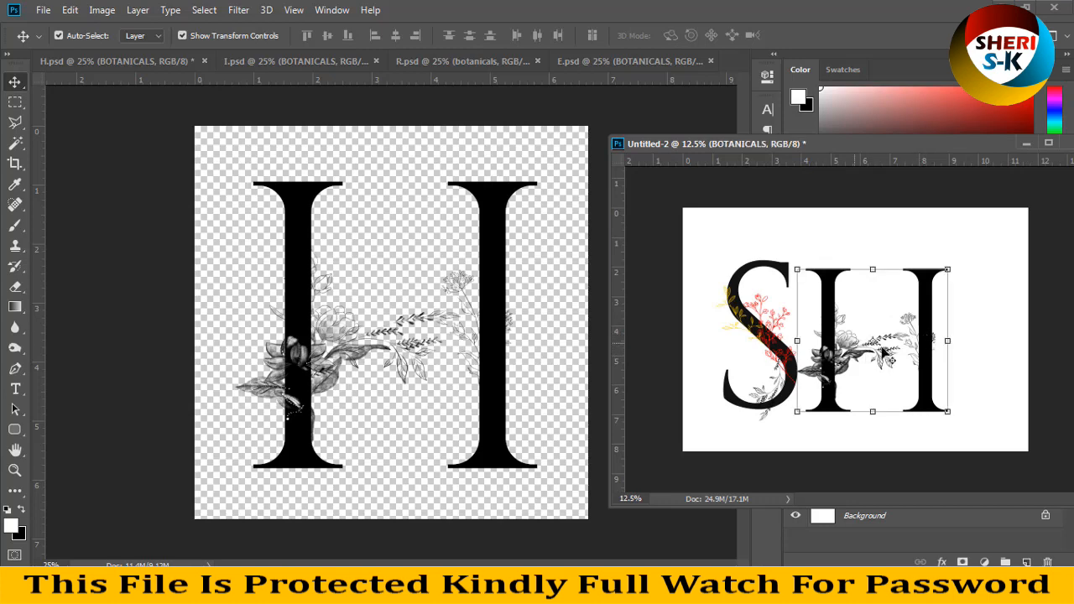
# Step: Undo the layer merge in H.psd and minimise the landscape document
pyautogui.moveTo(784, 153); pyautogui.dragTo(567, 141)
pyautogui.click(379, 316)
pyautogui.hotkey('ctrl', 'z')
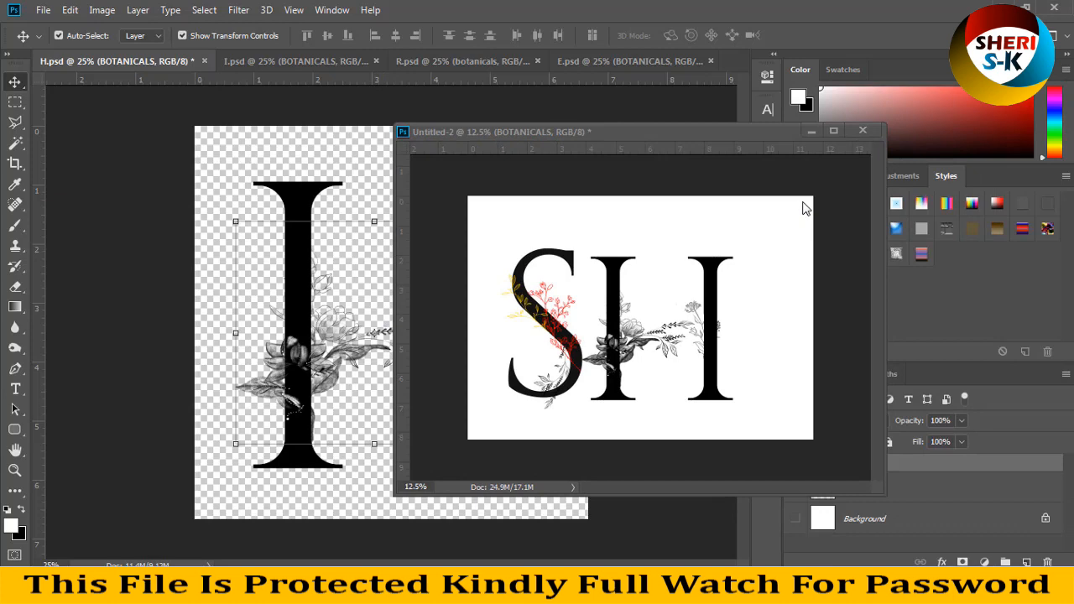
pyautogui.click(810, 132)
# Step: Open the flower3 smart object from H.psd, apply a golden-yellow Color Overlay, save it and return to H.psd
pyautogui.click(293, 345)
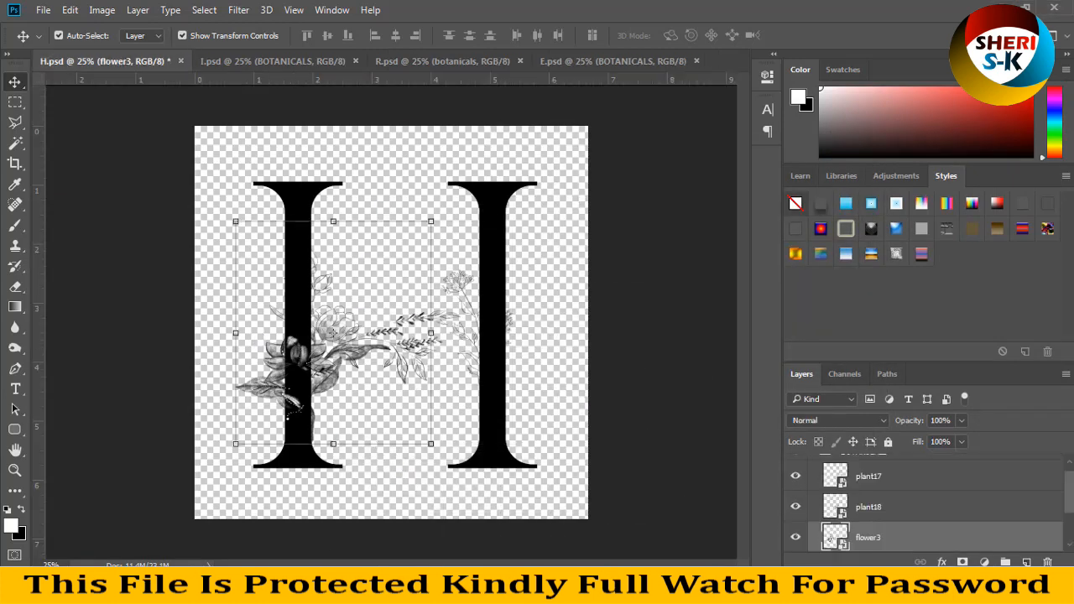
pyautogui.doubleClick(834, 538)
pyautogui.click(941, 562)
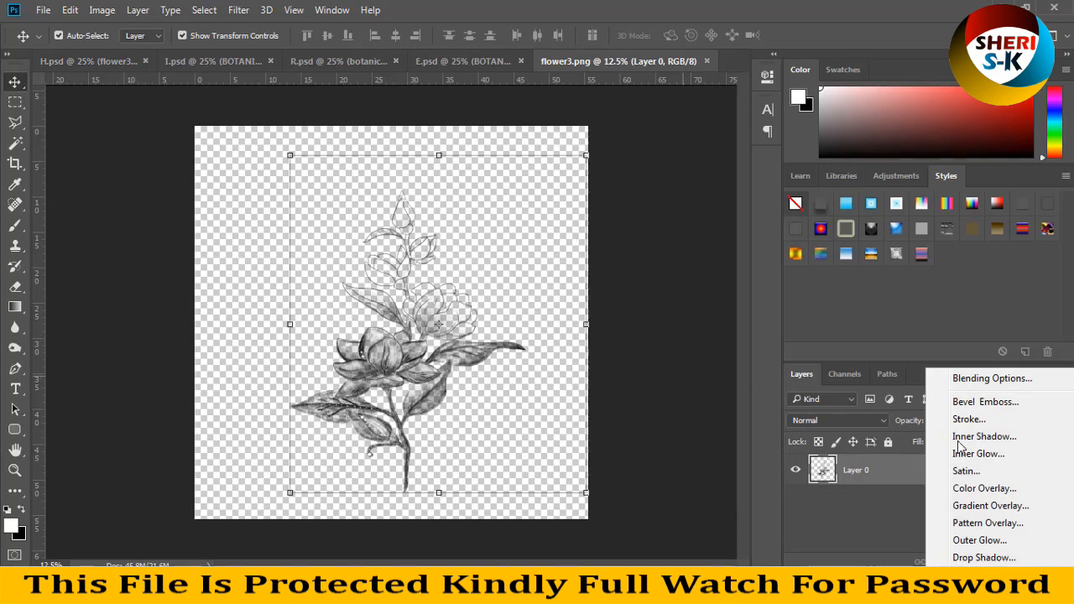
pyautogui.click(981, 487)
pyautogui.moveTo(551, 74); pyautogui.dragTo(884, 119)
pyautogui.press('Return')
pyautogui.press('v')
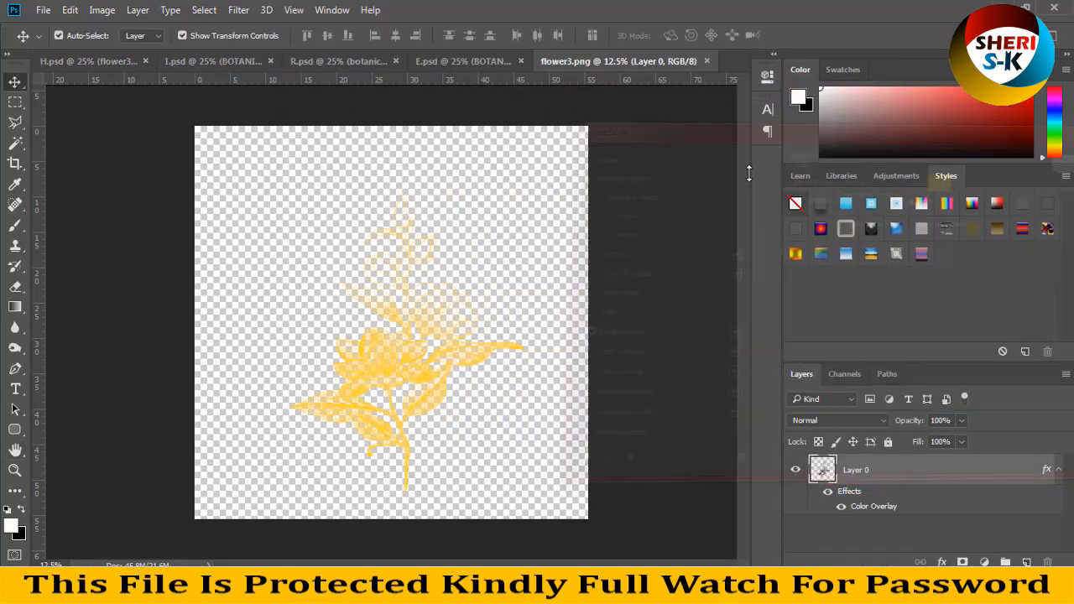
pyautogui.hotkey('ctrl', 's')
pyautogui.click(123, 64)
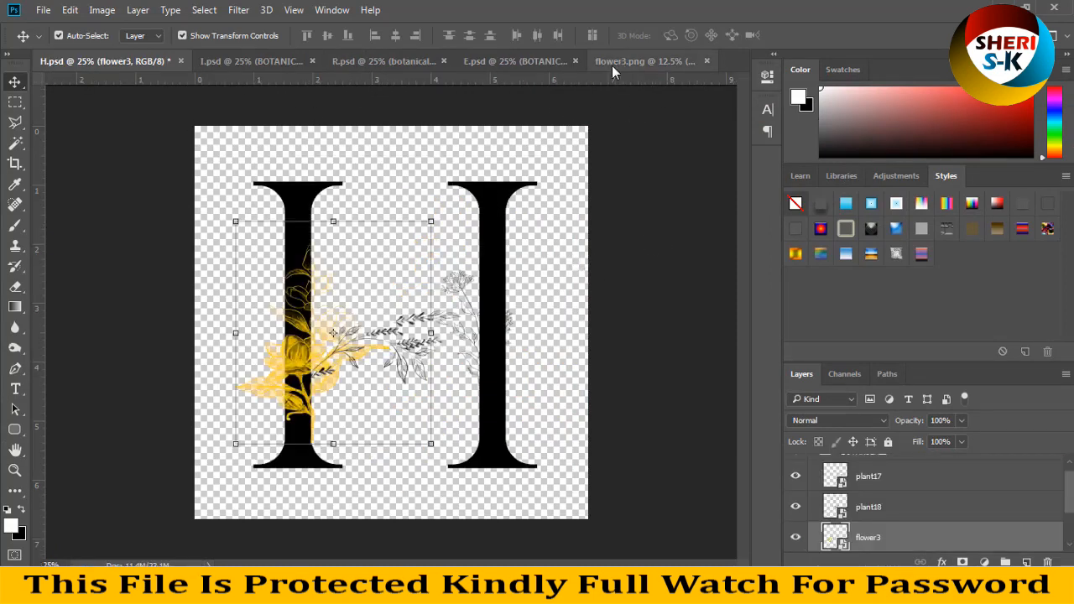
pyautogui.click(605, 274)
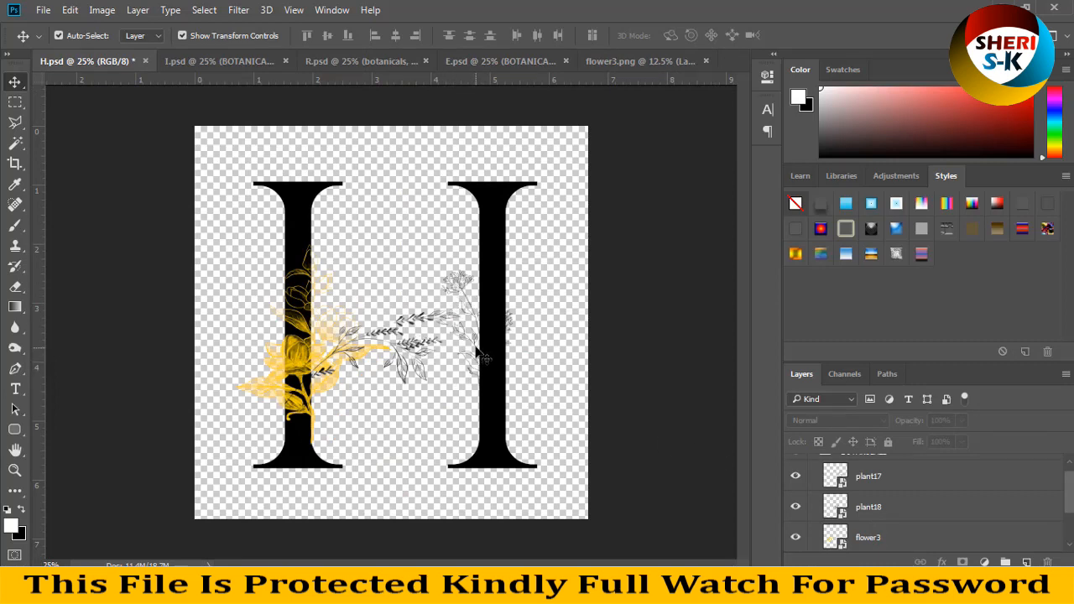
# Step: Open the plant17 smart object from H.psd, apply a golden-yellow Color Overlay at 100% opacity, save it and return to H.psd
pyautogui.click(474, 353)
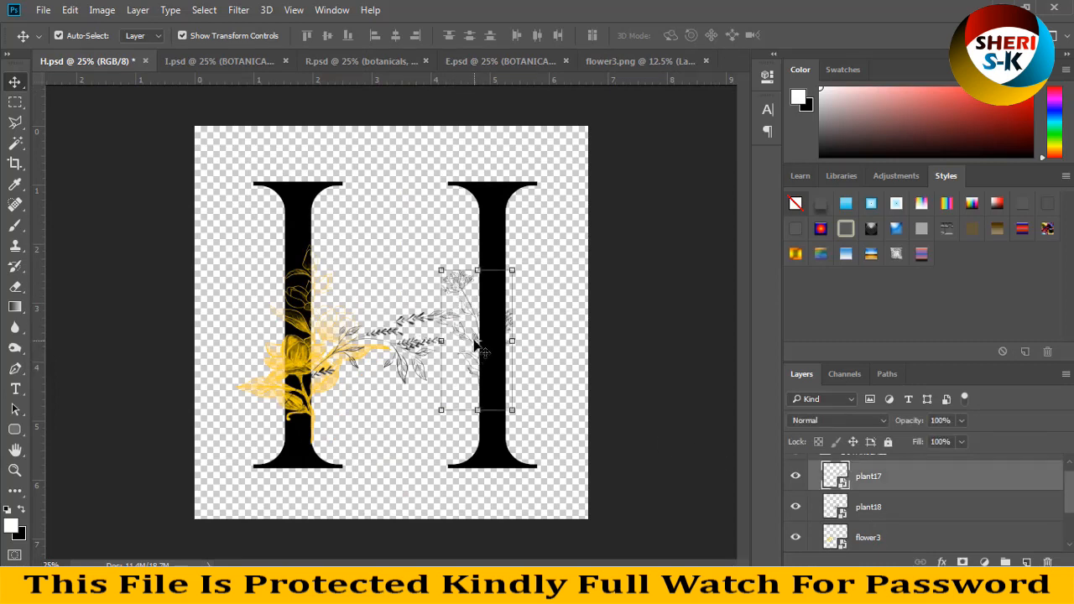
pyautogui.doubleClick(845, 485)
pyautogui.rightClick(925, 472)
pyautogui.click(971, 480)
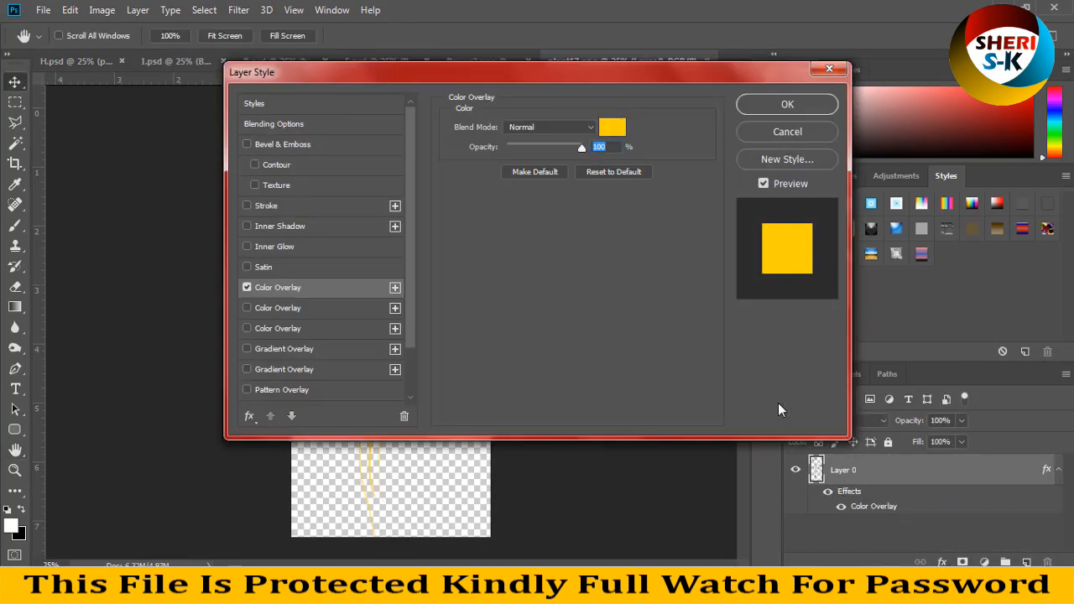
pyautogui.press('Return')
pyautogui.hotkey('ctrl', 's')
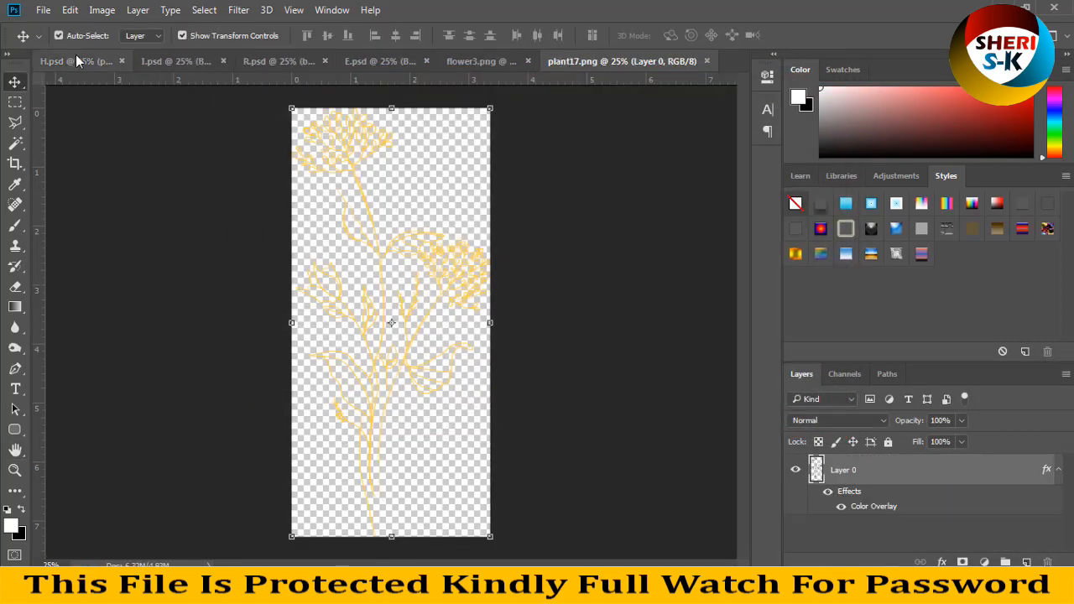
pyautogui.click(76, 61)
pyautogui.click(621, 196)
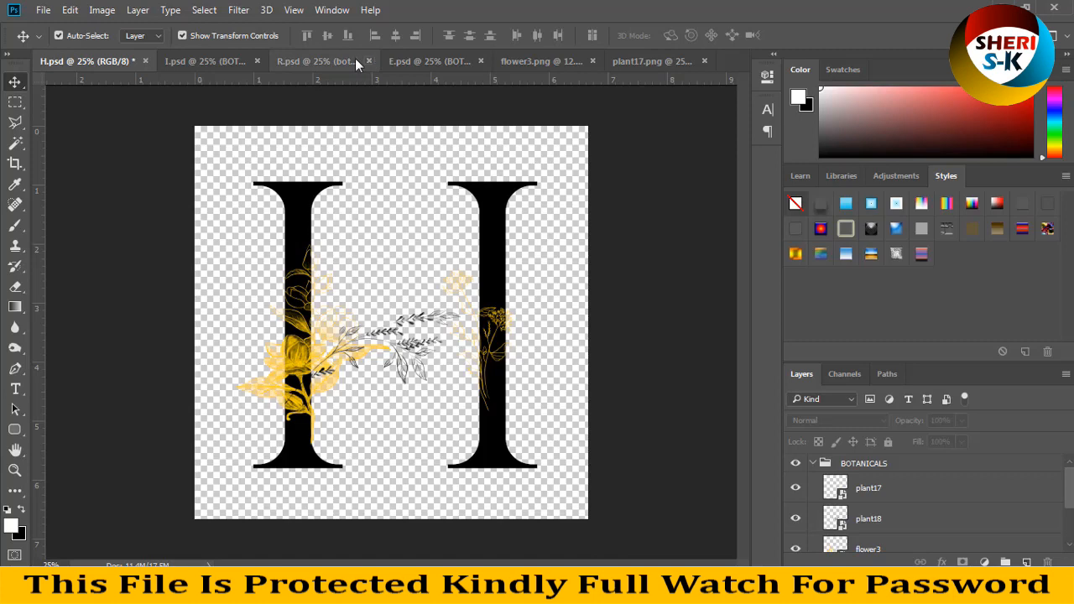
# Step: Close H.psd without saving, along with I.psd, R.psd, plant17.png, flower3.png and E.psd
pyautogui.click(147, 61)
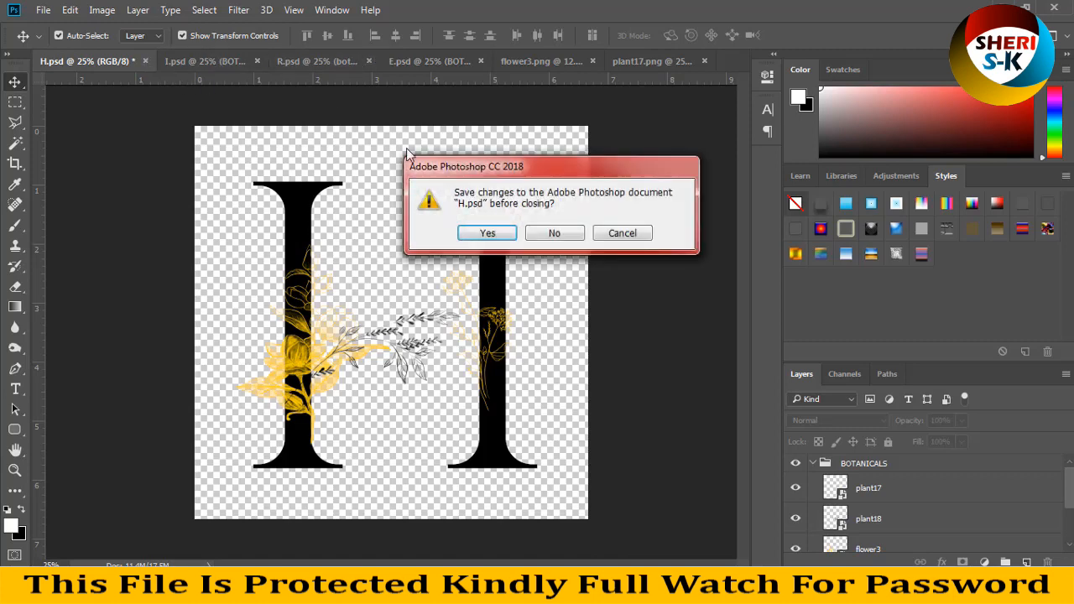
pyautogui.click(552, 232)
pyautogui.click(147, 61)
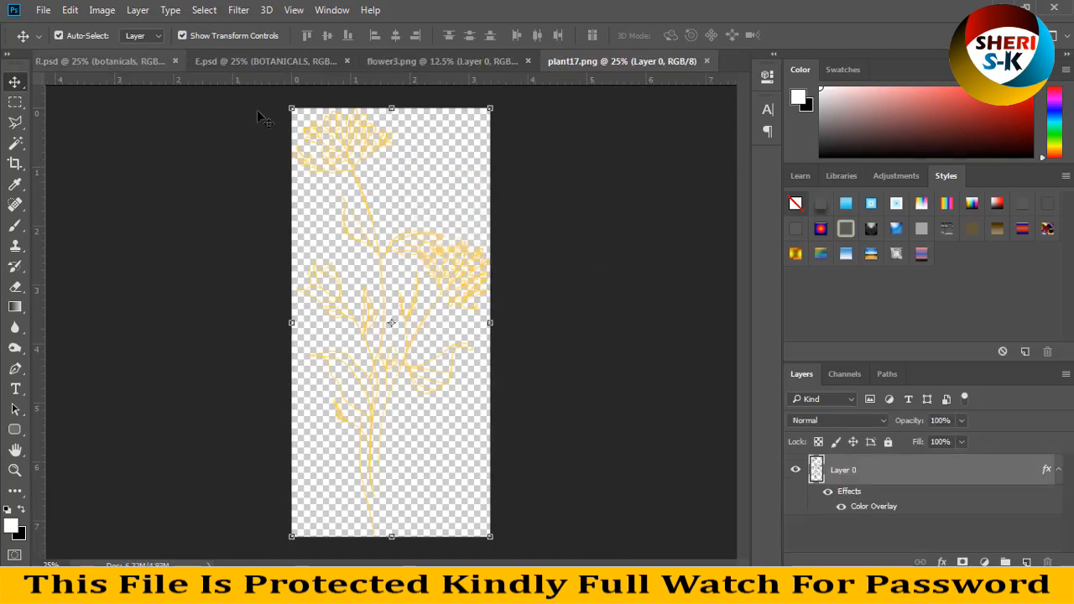
pyautogui.click(175, 61)
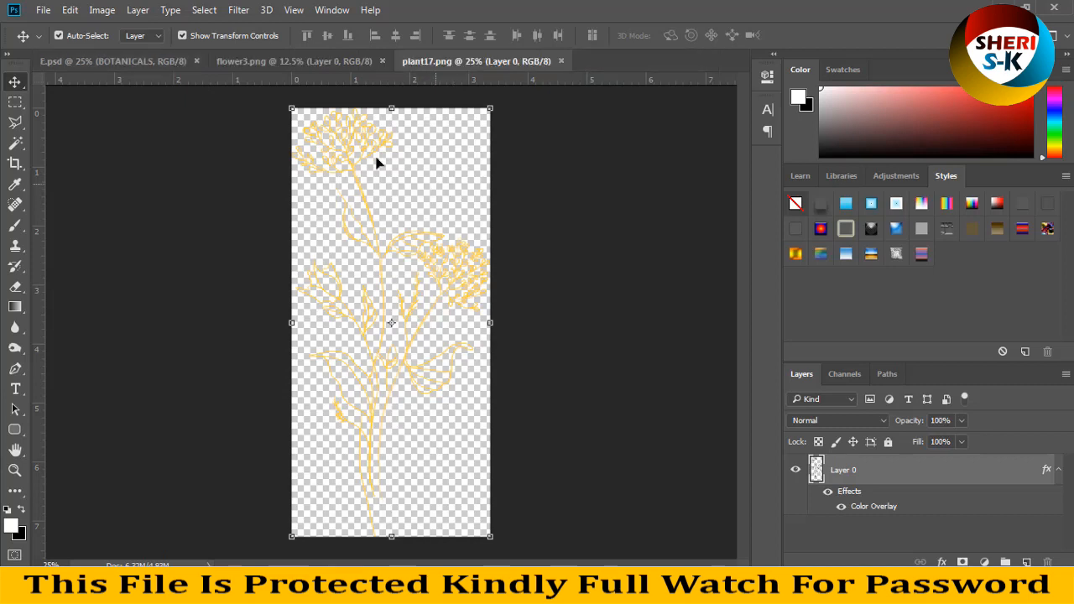
pyautogui.click(560, 62)
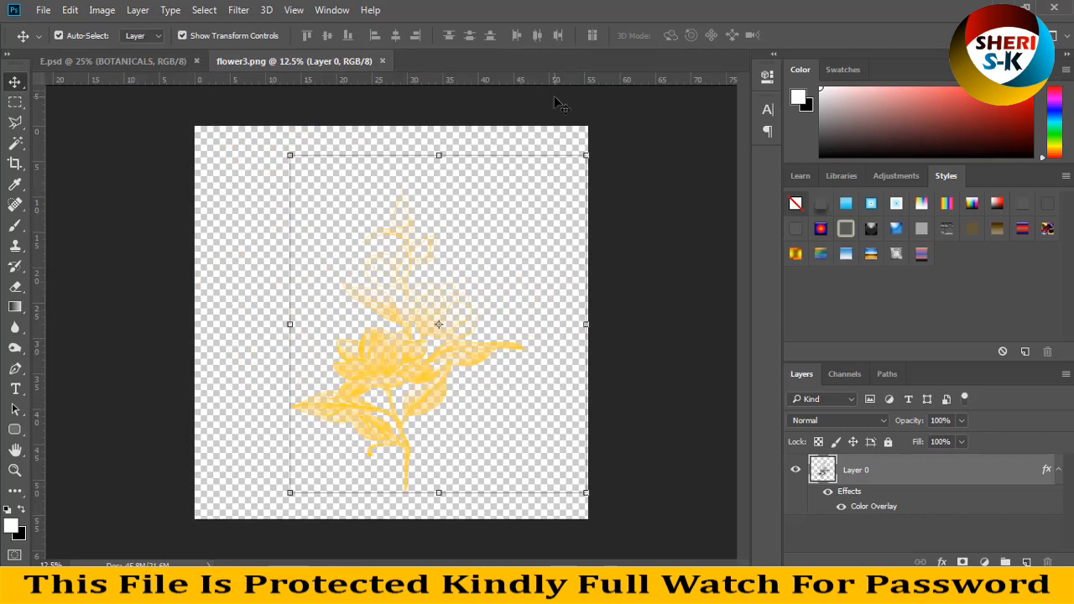
pyautogui.click(382, 60)
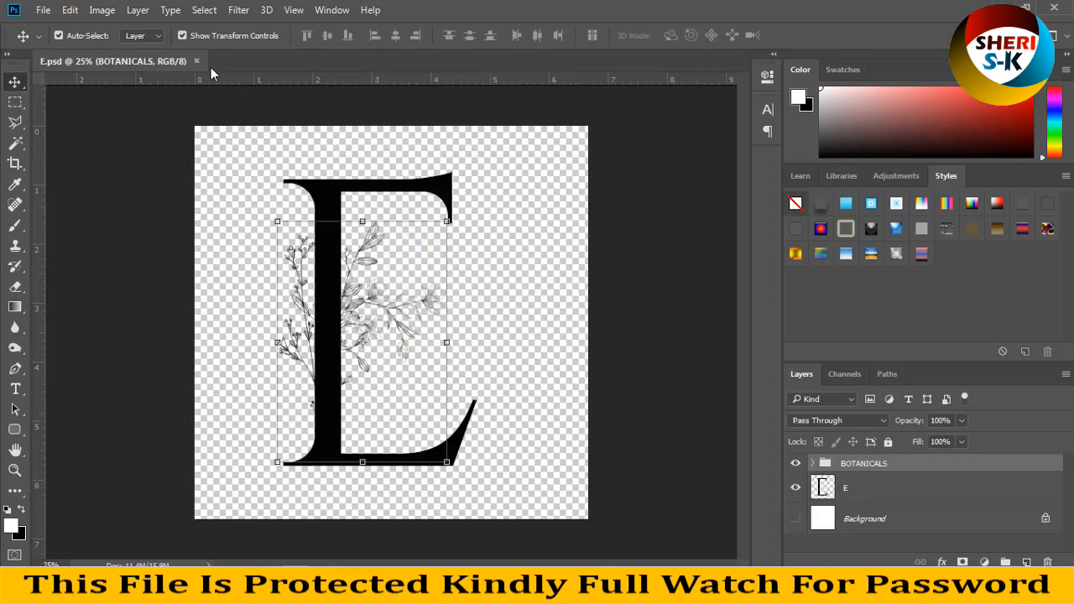
pyautogui.click(196, 61)
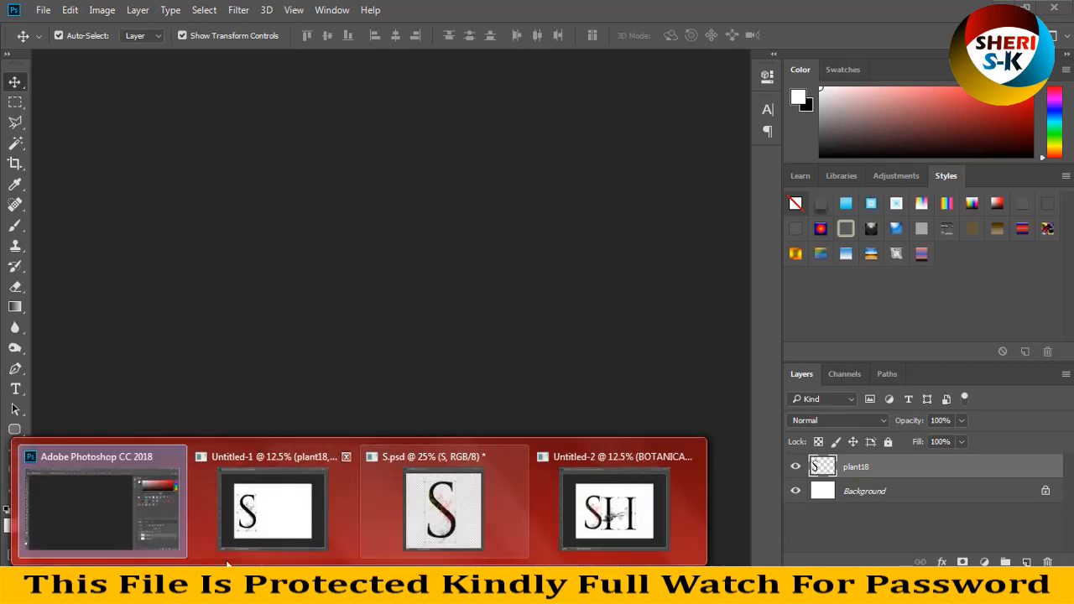
# Step: Switch to Windows Explorer, close the &.png preview and open the backgrounds folder of the Nightling Graphic Design Collection
pyautogui.click(228, 586)
pyautogui.scroll(1, 292, 249)
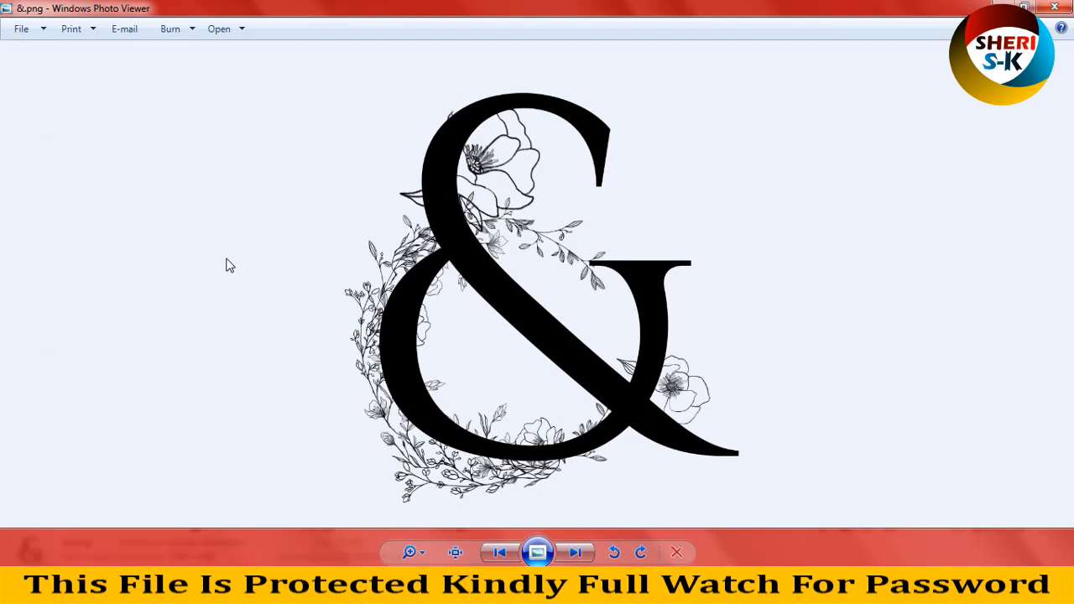
pyautogui.click(1051, 9)
pyautogui.scroll(-5, 515, 283)
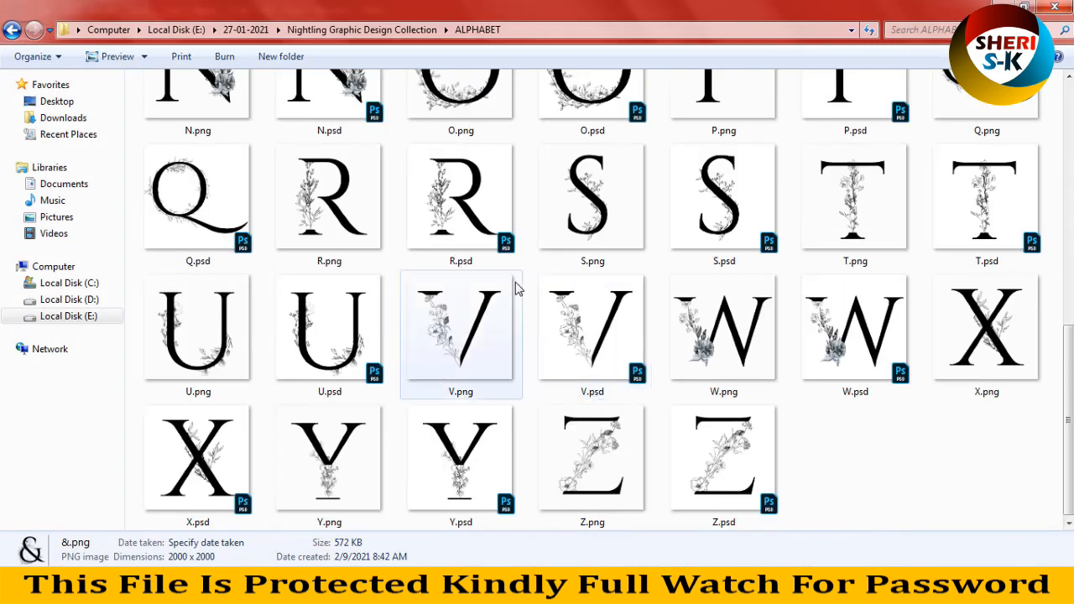
pyautogui.click(12, 29)
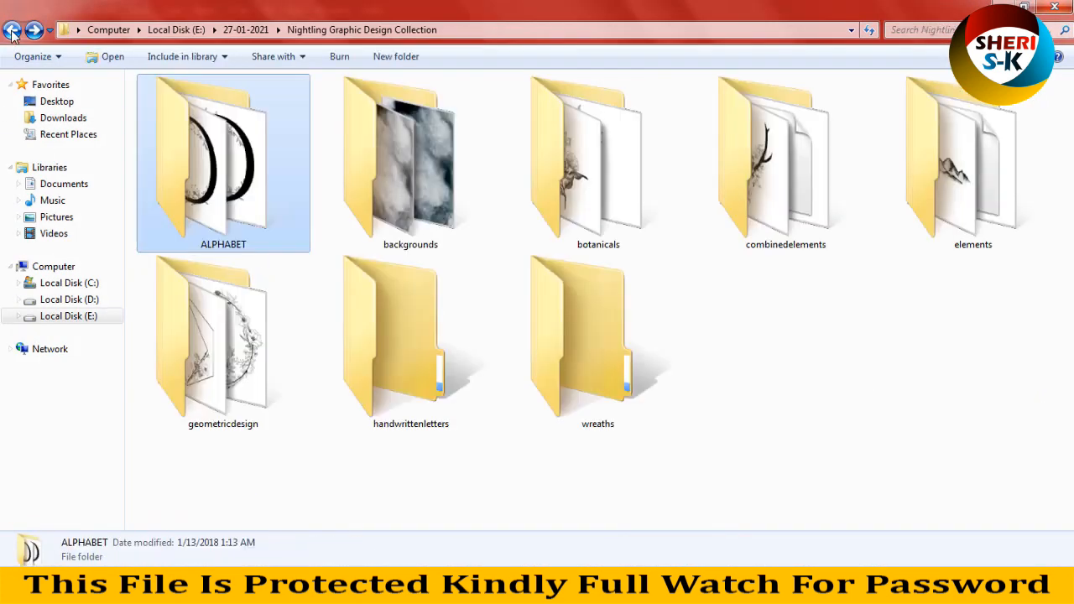
pyautogui.doubleClick(435, 168)
pyautogui.click(287, 232)
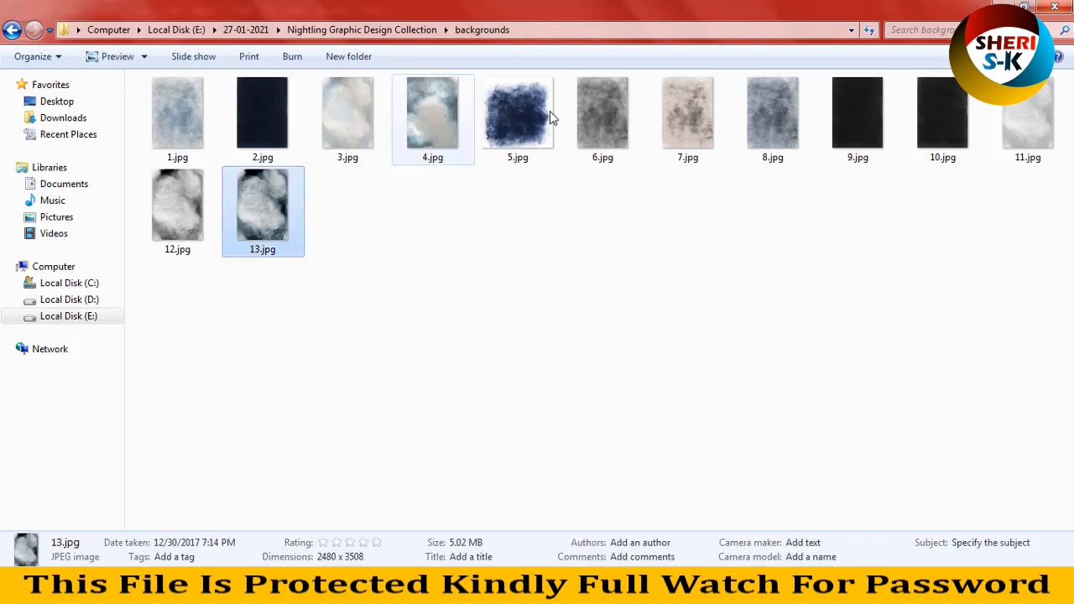
# Step: Open the background image 1.jpg with Adobe Photoshop CC 2018
pyautogui.click(173, 118)
pyautogui.rightClick(174, 118)
pyautogui.moveTo(344, 261)
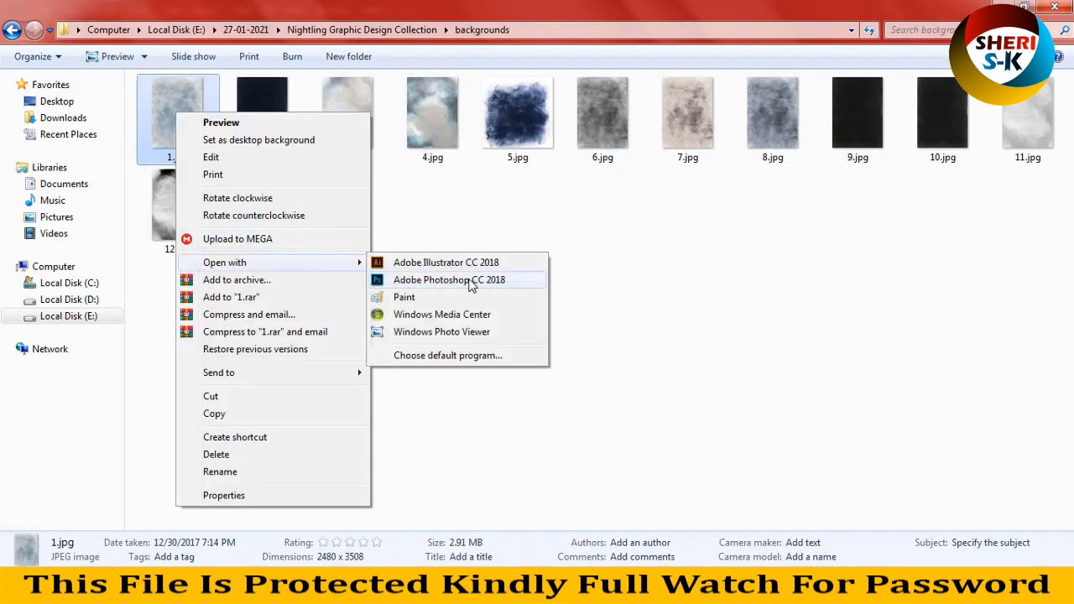
pyautogui.click(453, 278)
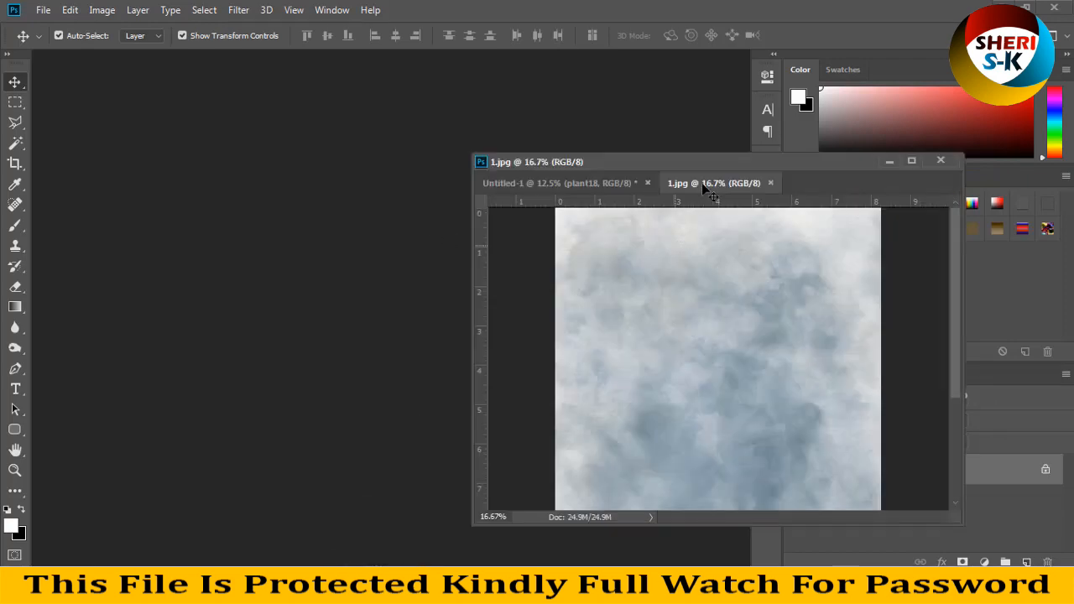
# Step: Detach 1.jpg into its own floating window and close Untitled-1 without saving
pyautogui.click(370, 182)
pyautogui.moveTo(745, 182); pyautogui.dragTo(300, 106)
pyautogui.click(781, 240)
pyautogui.click(940, 160)
pyautogui.click(554, 234)
# Step: Bring S.psd beside the 1.jpg window, copy the floral letter S onto the 1.jpg background and shift it toward the page centre
pyautogui.moveTo(367, 546)
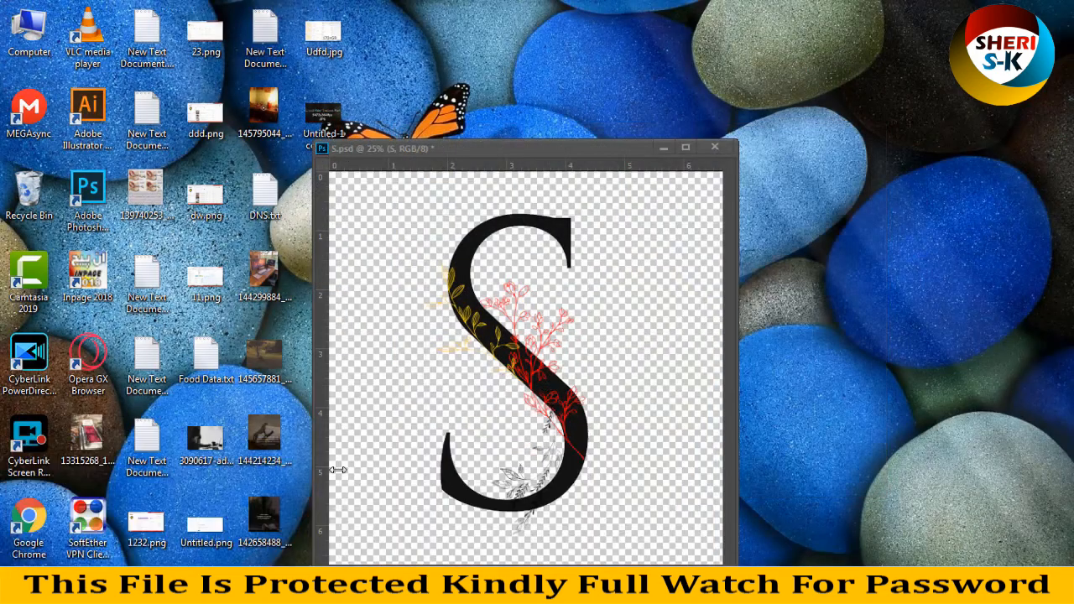
pyautogui.click(273, 508)
pyautogui.moveTo(486, 149); pyautogui.dragTo(745, 152)
pyautogui.moveTo(766, 220); pyautogui.dragTo(491, 241)
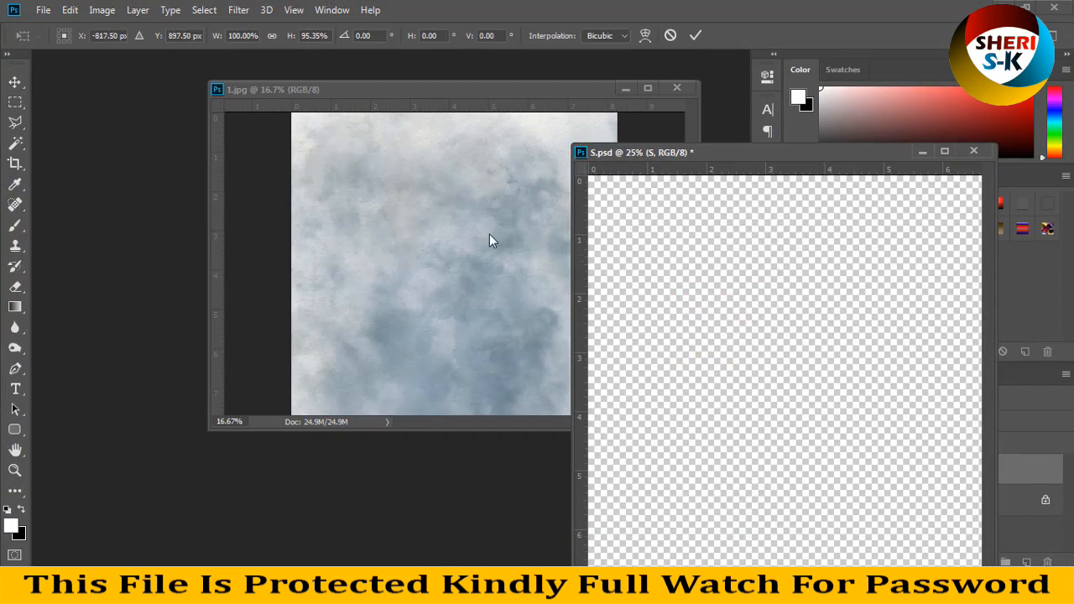
pyautogui.press('Escape')
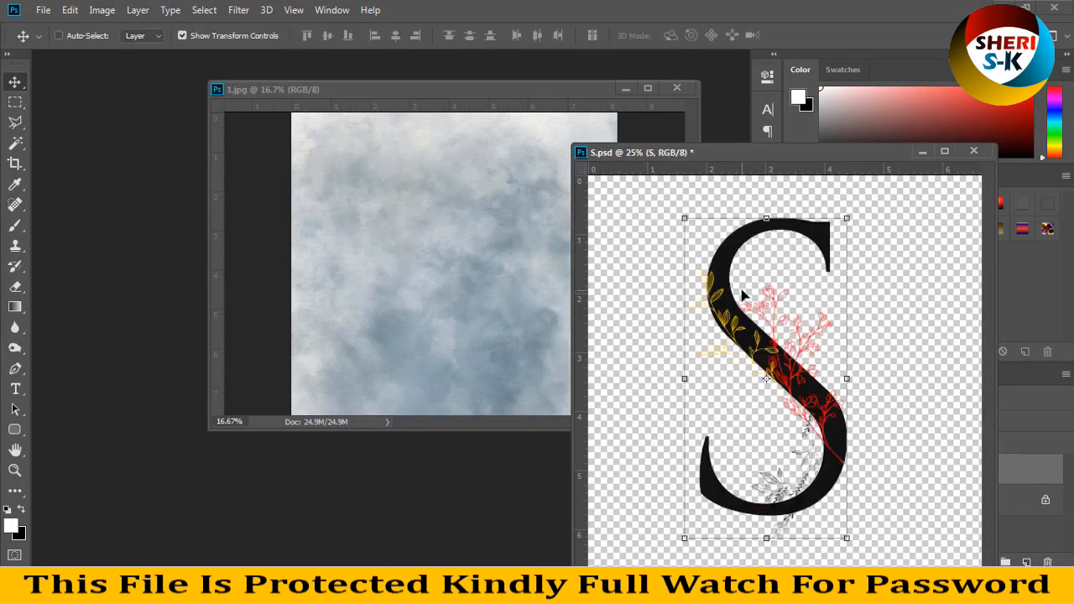
pyautogui.moveTo(719, 270); pyautogui.dragTo(411, 236)
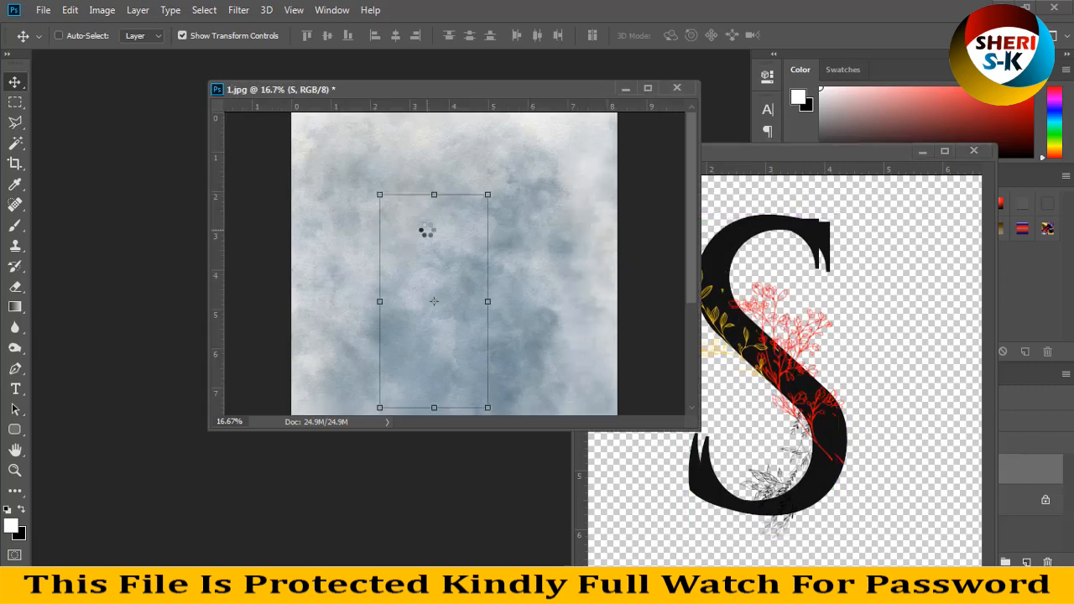
pyautogui.hotkey('ctrl', '-')
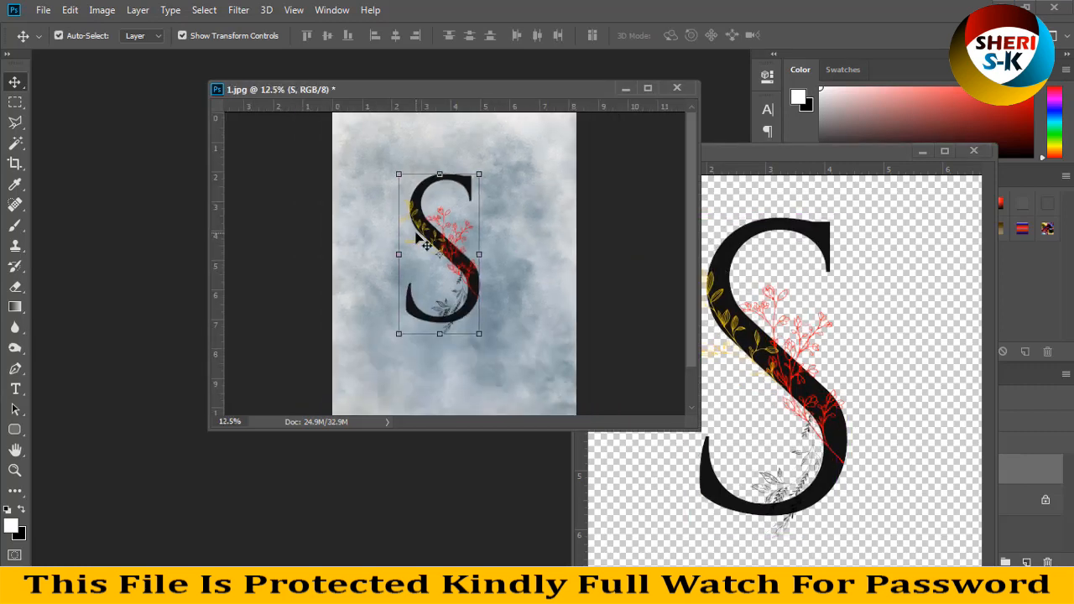
pyautogui.moveTo(423, 243); pyautogui.dragTo(445, 243)
# Step: Close S.psd and 1.jpg without saving the changes
pyautogui.click(973, 151)
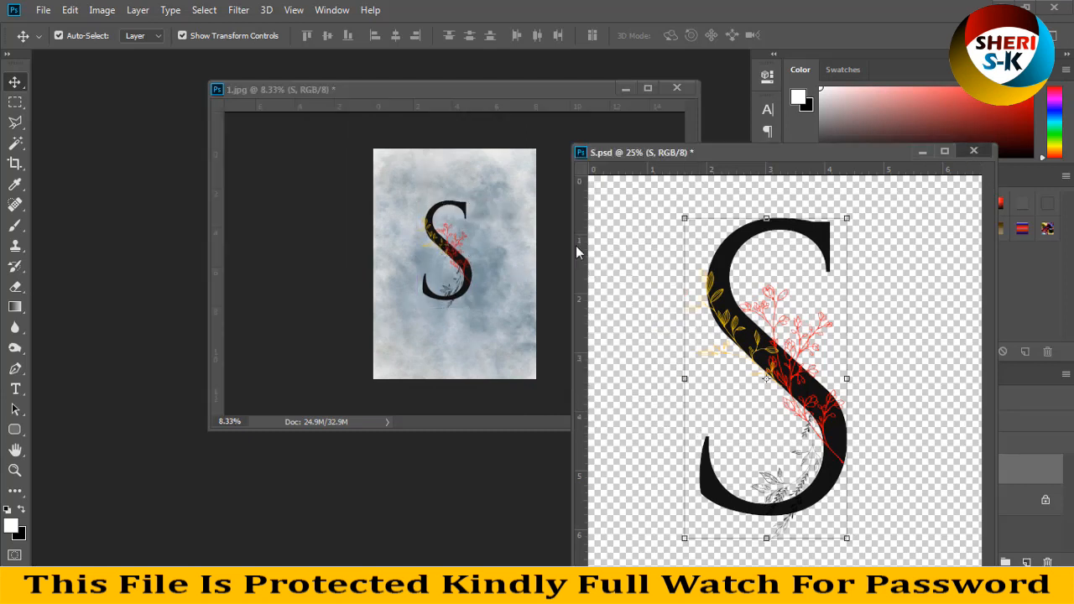
pyautogui.click(551, 232)
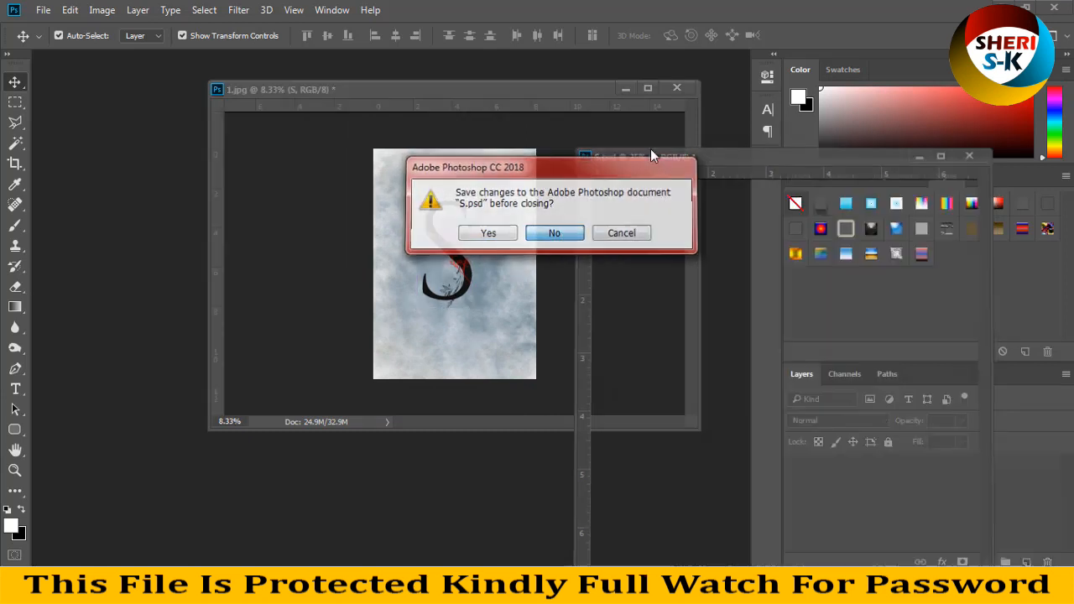
pyautogui.click(678, 88)
pyautogui.click(553, 235)
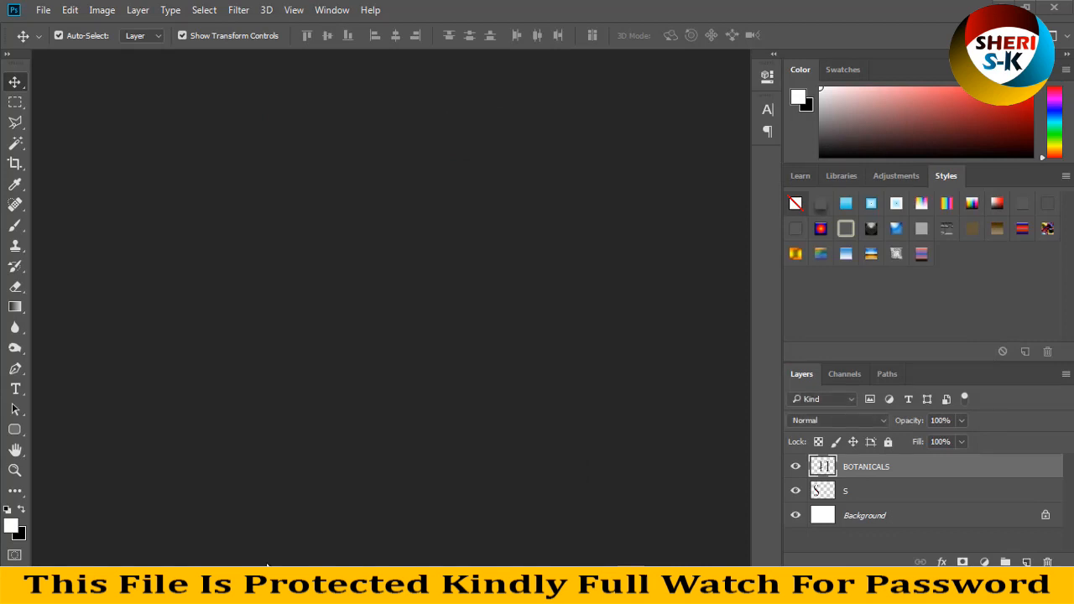
# Step: Switch to the backgrounds folder in Windows Explorer and go back to the Nightling Graphic Design Collection folder
pyautogui.click(218, 588)
pyautogui.click(412, 344)
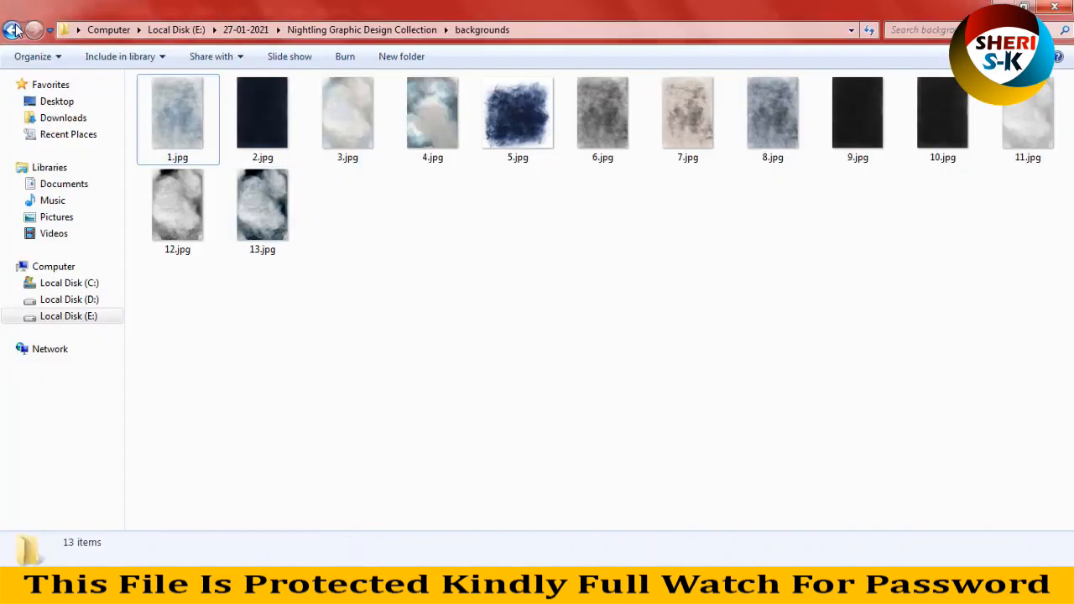
pyautogui.click(13, 30)
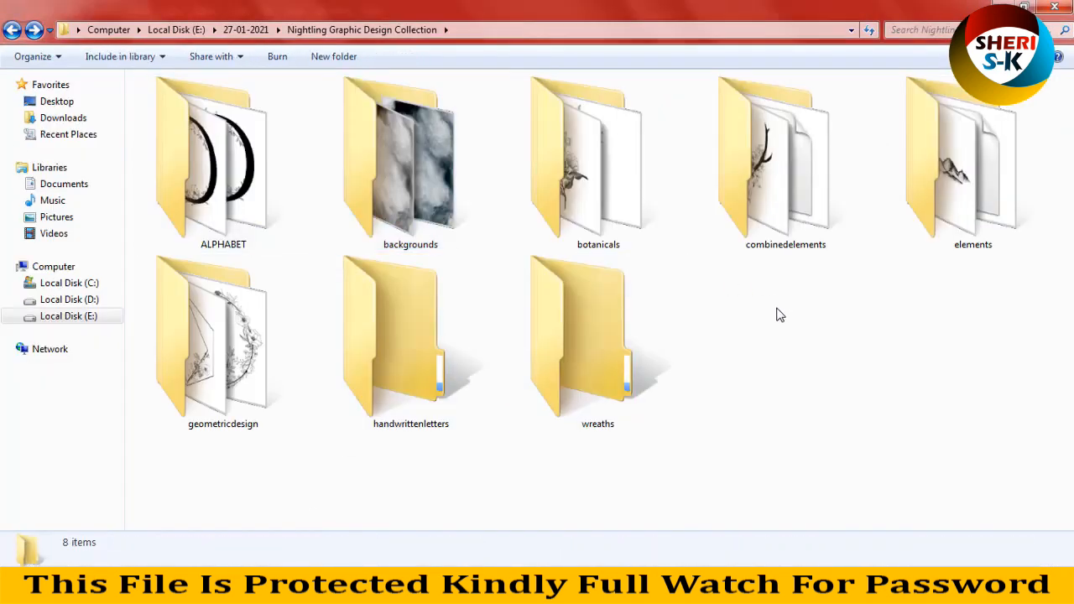